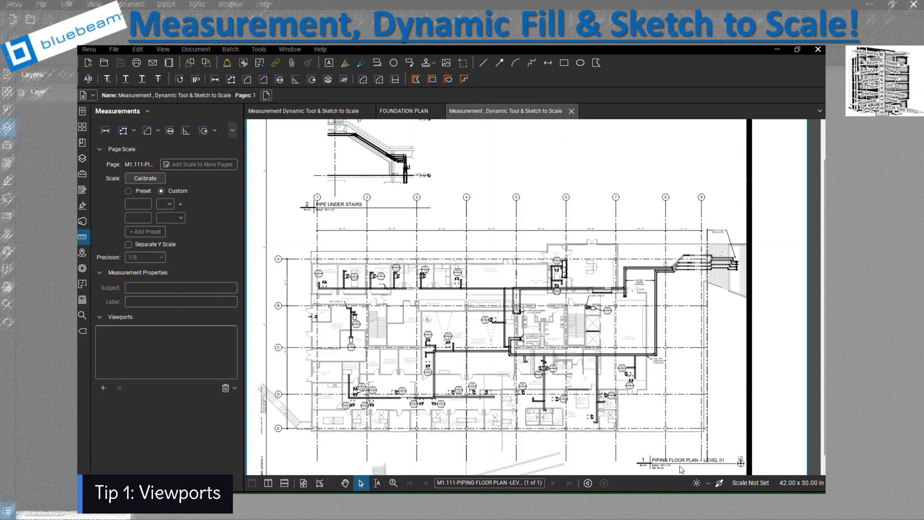
Create a viewport around the main piping floor plan at 1/8" = 1'-0"
scroll(663, 473, "up", 10)
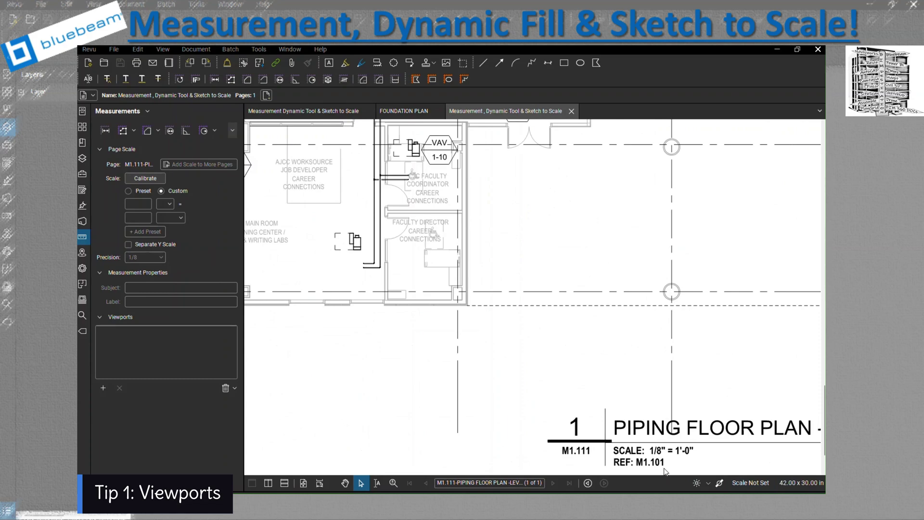
scroll(665, 471, "down", 8)
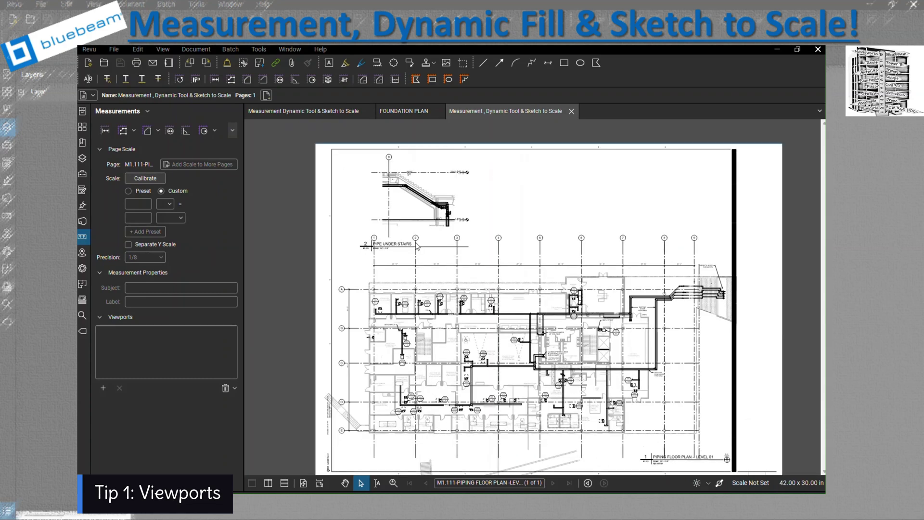
scroll(428, 226, "up", 5)
scroll(428, 226, "up", 3)
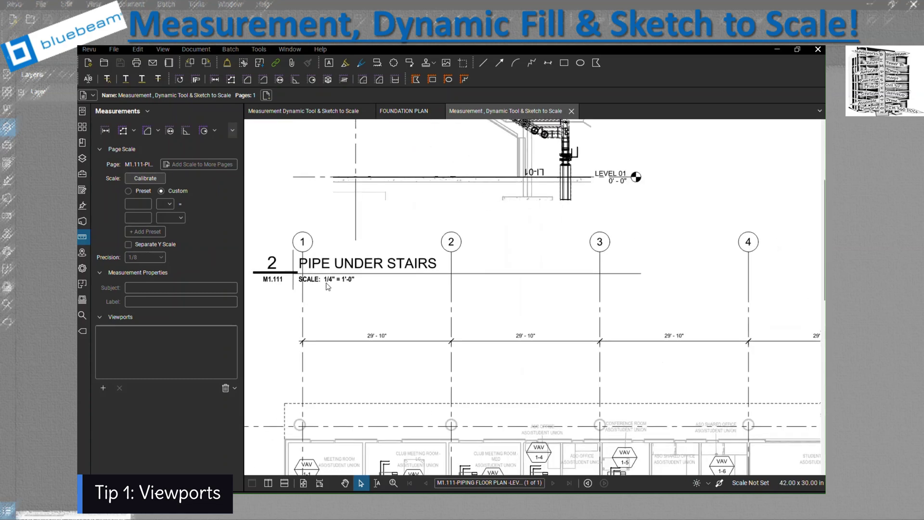
scroll(327, 286, "down", 4)
scroll(327, 286, "down", 2)
scroll(481, 326, "down", 3)
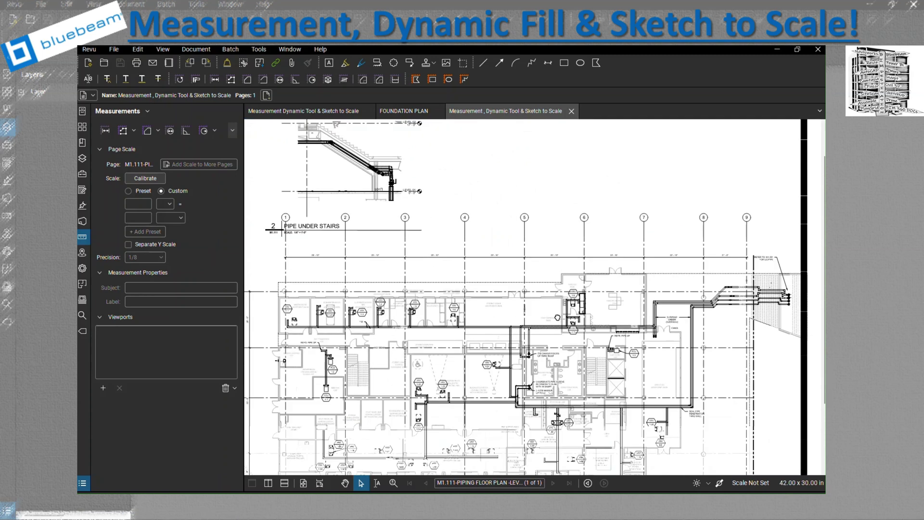
scroll(560, 324, "down", 2)
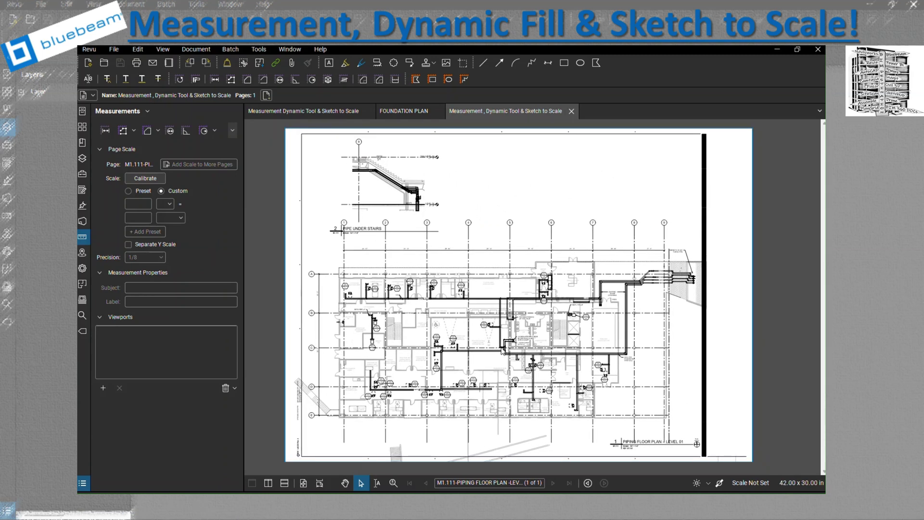
left_click(104, 388)
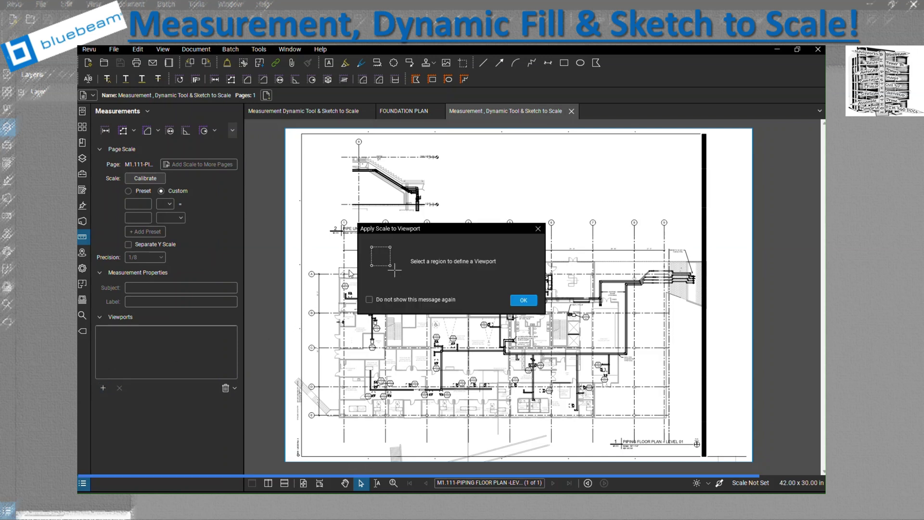
left_click(519, 301)
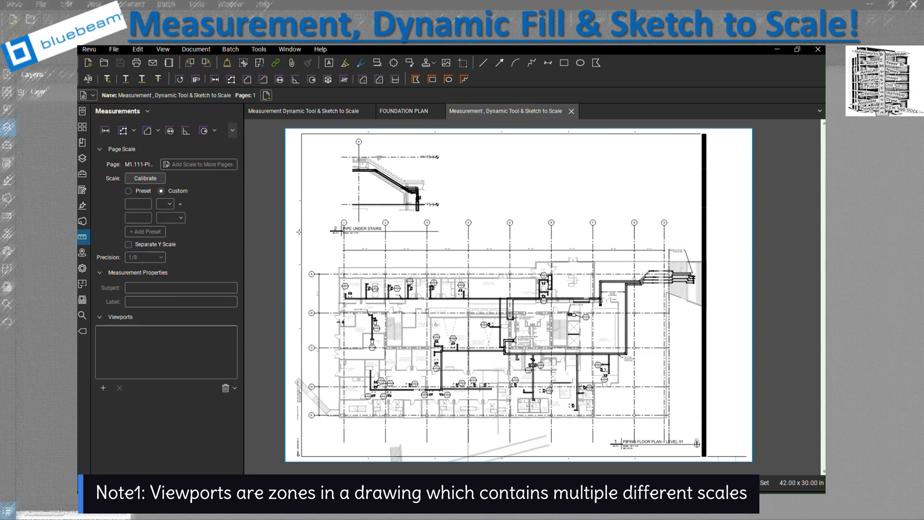
mouse_move(299, 232)
left_mouse_down()
mouse_move(433, 374)
mouse_move(648, 457)
mouse_move(704, 453)
left_mouse_up()
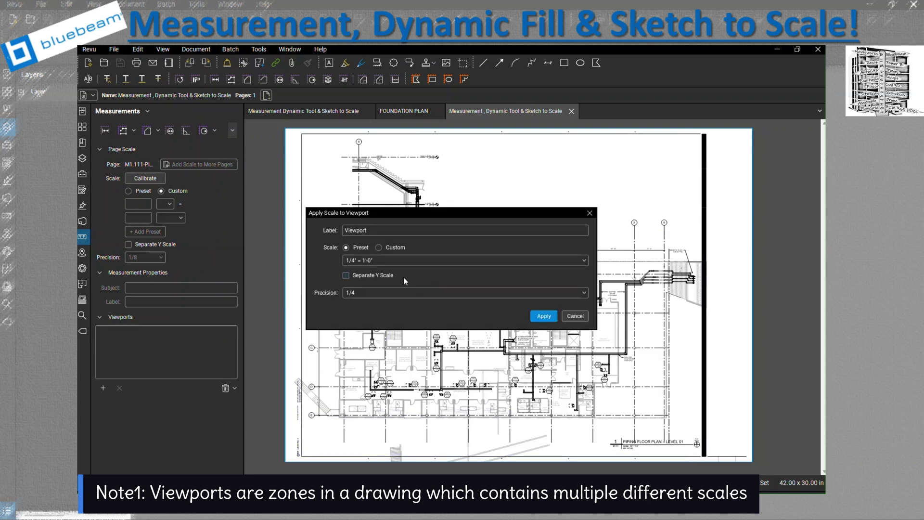
left_click(380, 261)
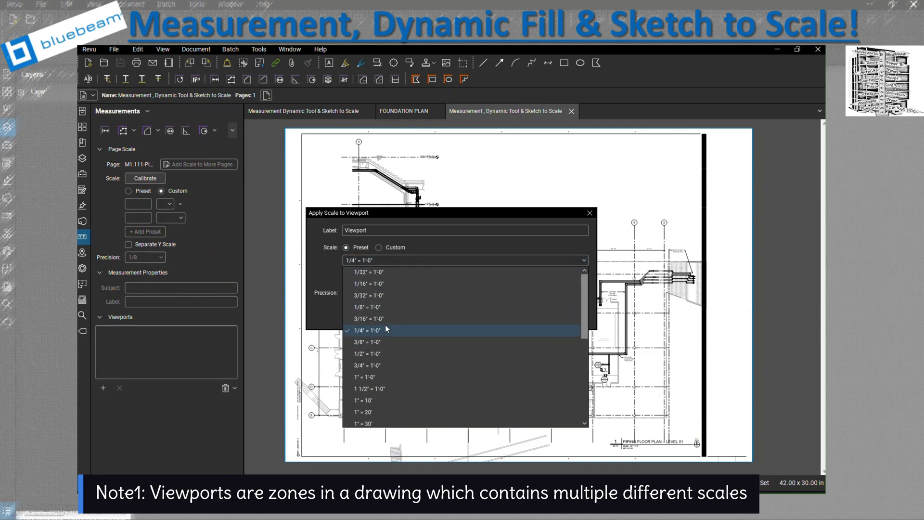
scroll(378, 310, "up", 1)
left_click(377, 307)
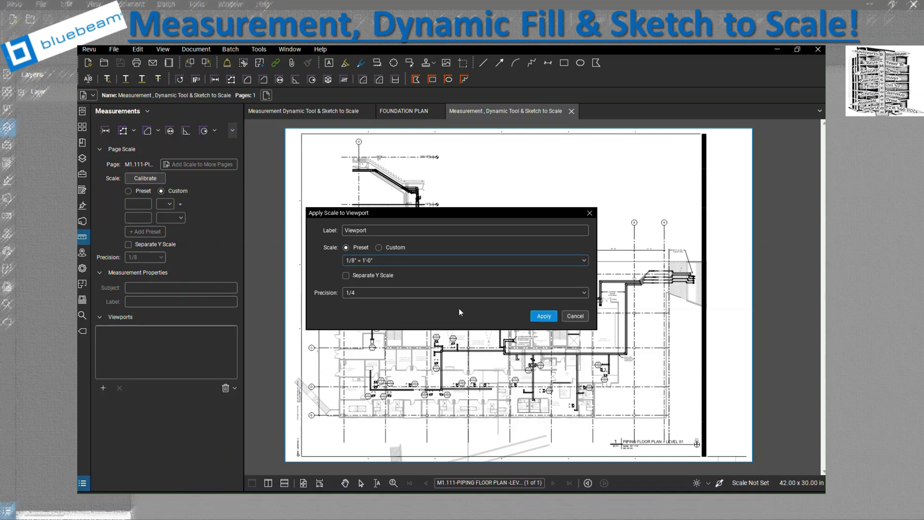
left_click(544, 315)
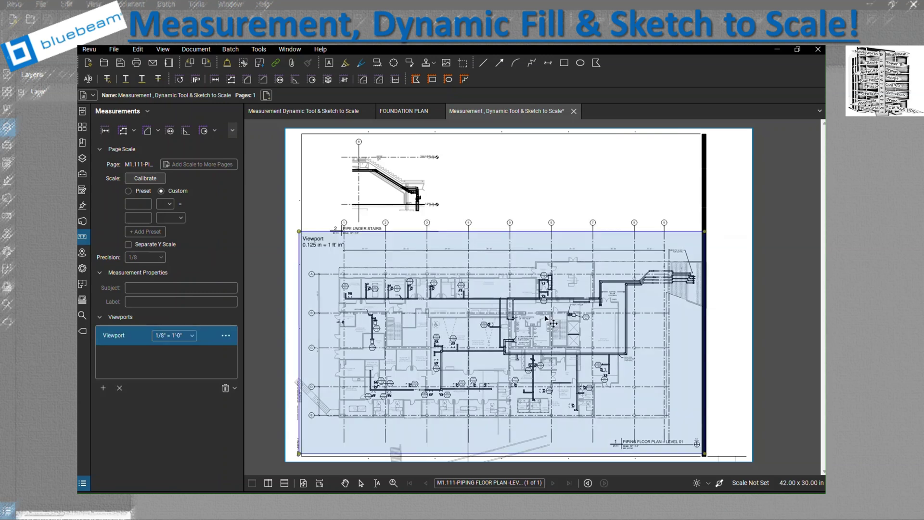
Outline the stair section as a second viewport region
left_click(103, 387)
left_click(520, 300)
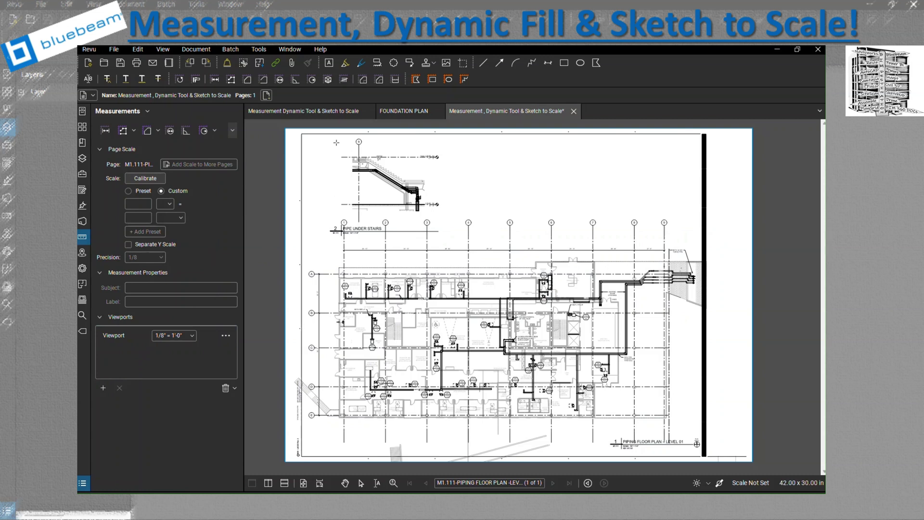
left_click_drag(332, 139, 455, 218)
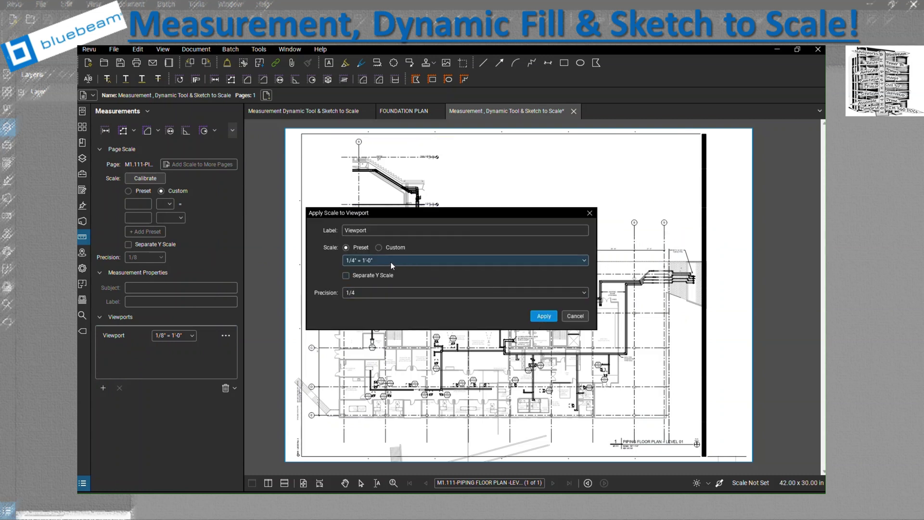
Apply 1/4" = 1'-0" to the stair-section viewport, then review the floor-plan viewport's extent
left_click(544, 316)
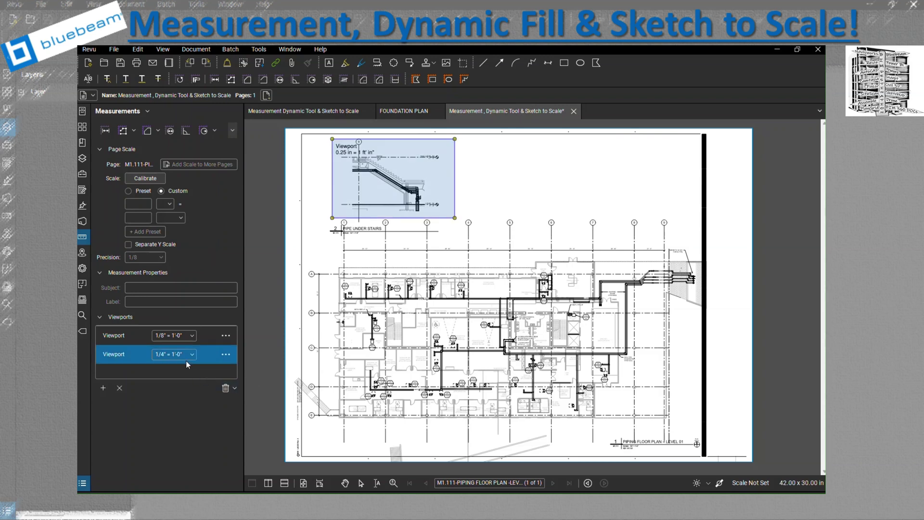
scroll(417, 295, "up", 5)
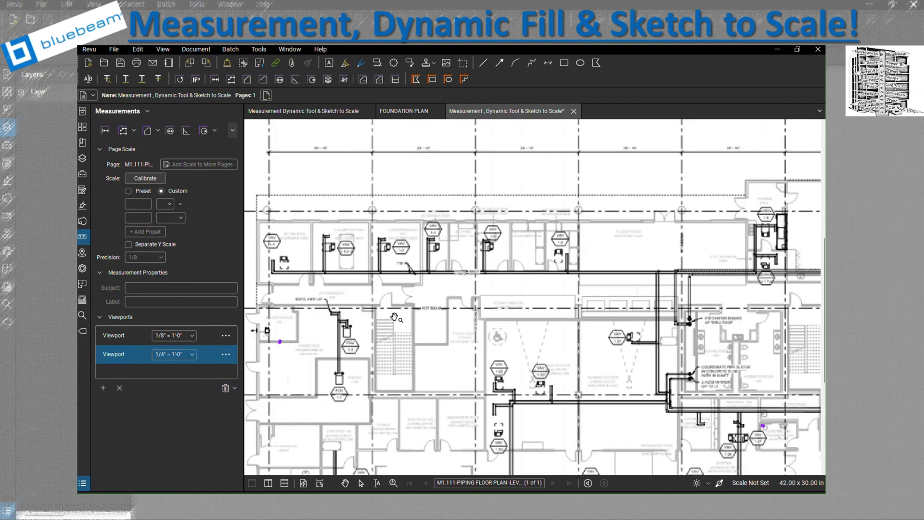
left_click(556, 382)
scroll(553, 377, "down", 1)
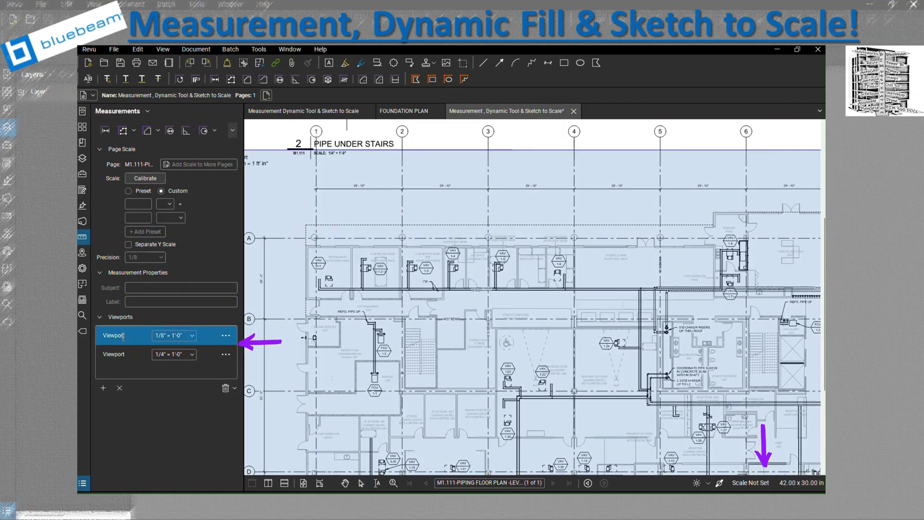
left_click(124, 336)
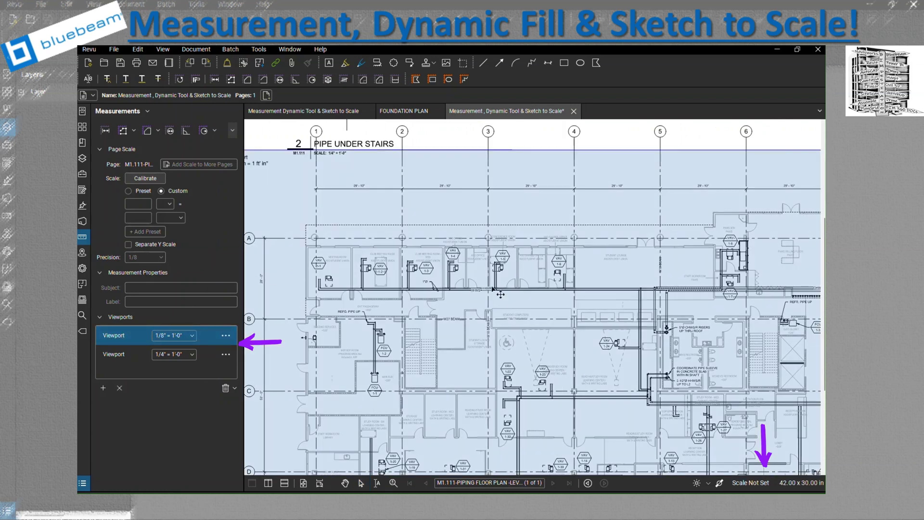
Measure the 29'-10" length between gridlines 2 and 3 on the plan
left_click(215, 80)
scroll(422, 189, "up", 2)
scroll(423, 188, "up", 1)
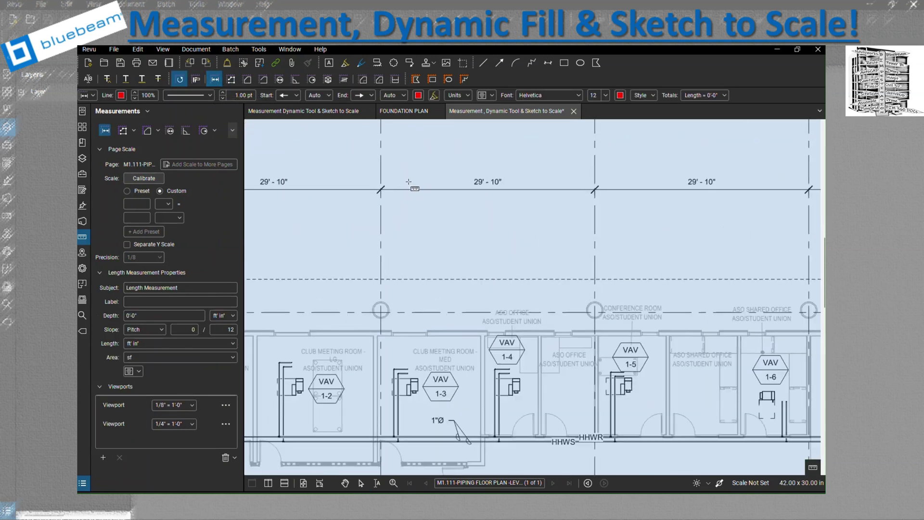
left_click(381, 191)
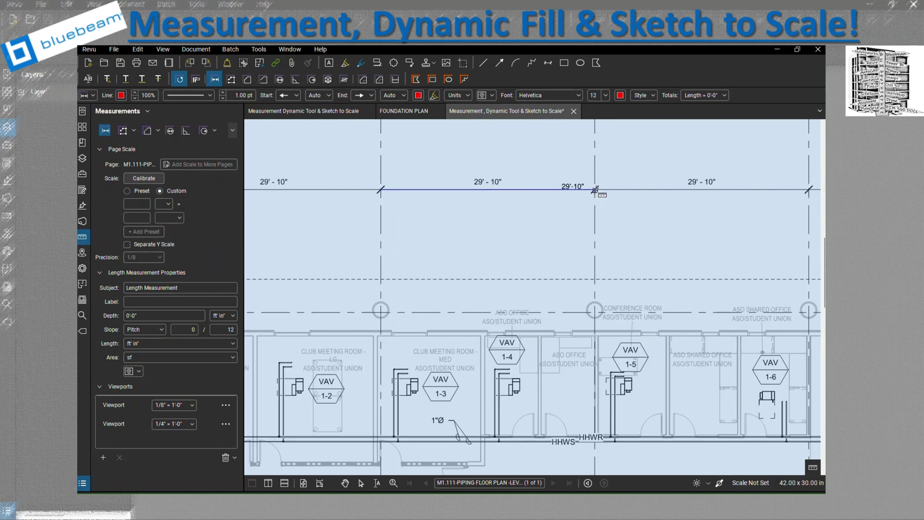
left_click(595, 190)
scroll(539, 278, "down", 2)
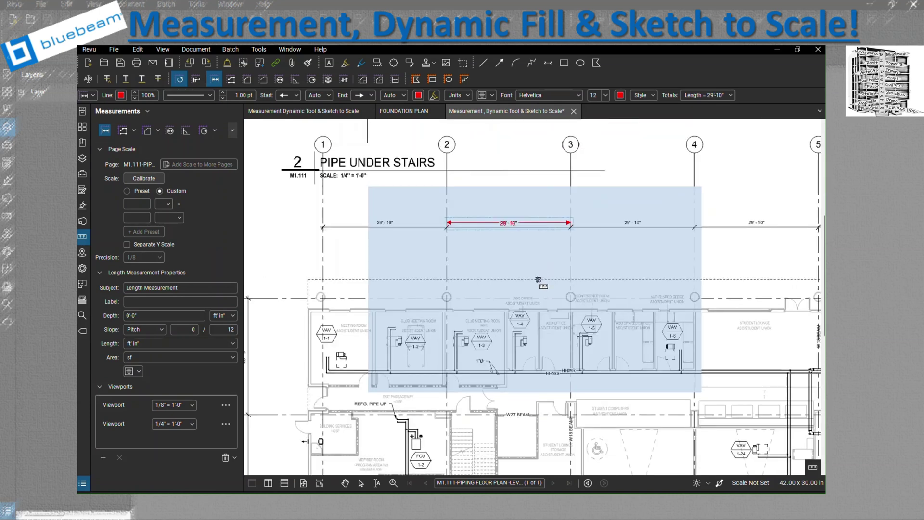
scroll(537, 279, "down", 2)
Measure the 17'-0" vertical height from Level 01 to Level 02 in the stair section
scroll(481, 307, "up", 3)
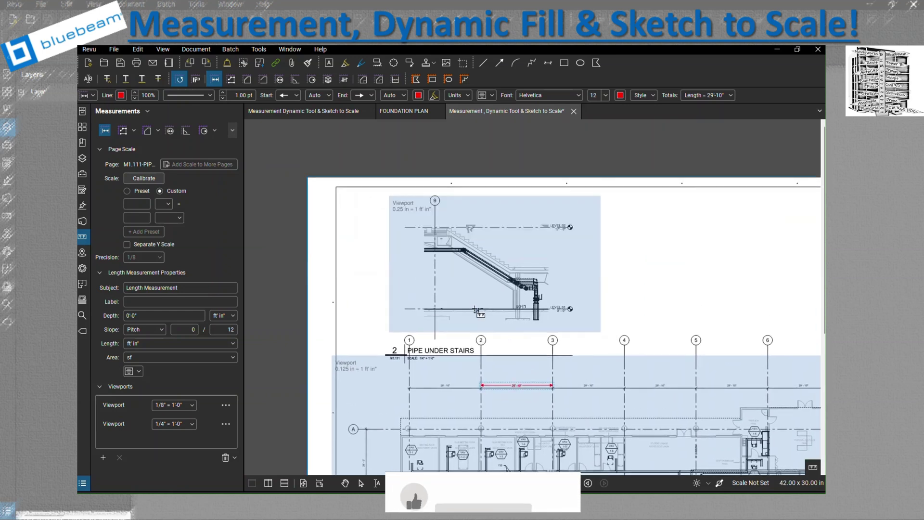
scroll(480, 314, "up", 2)
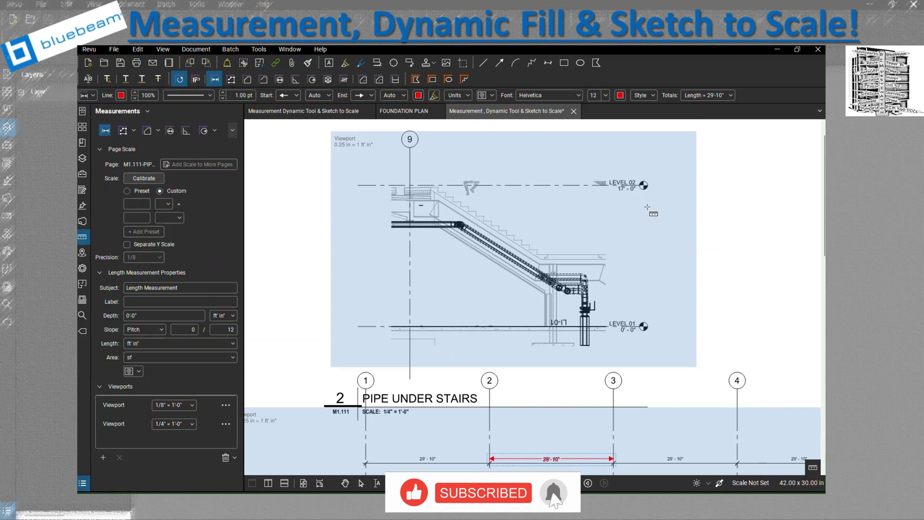
scroll(410, 327, "up", 2)
left_click(413, 320)
scroll(433, 308, "down", 2)
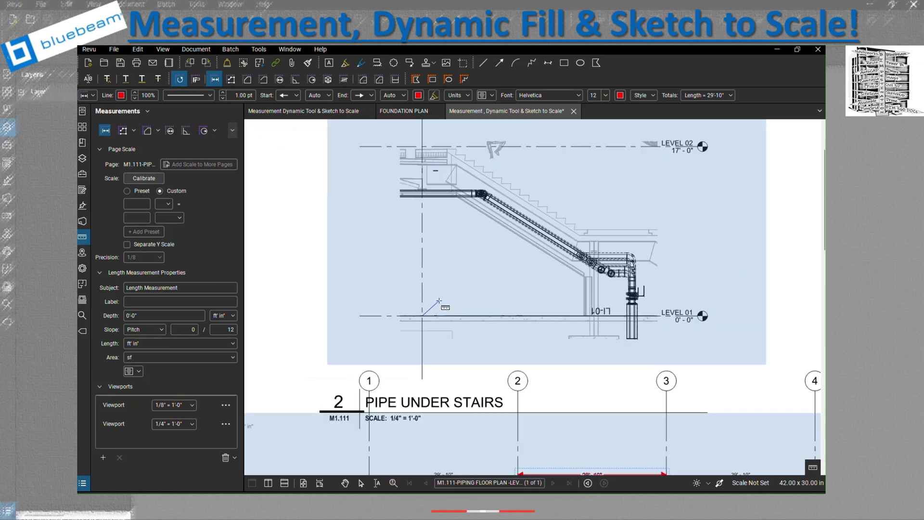
left_click(423, 146)
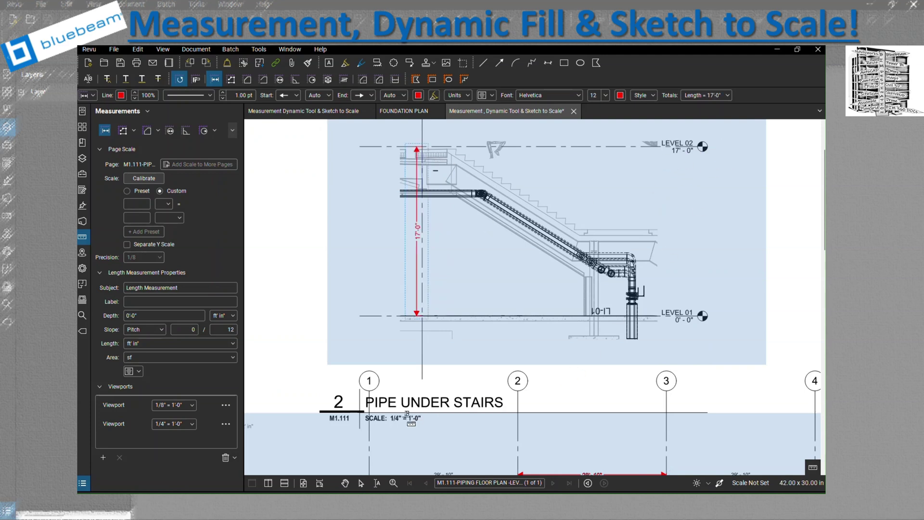
scroll(419, 338, "down", 1)
scroll(419, 339, "down", 4)
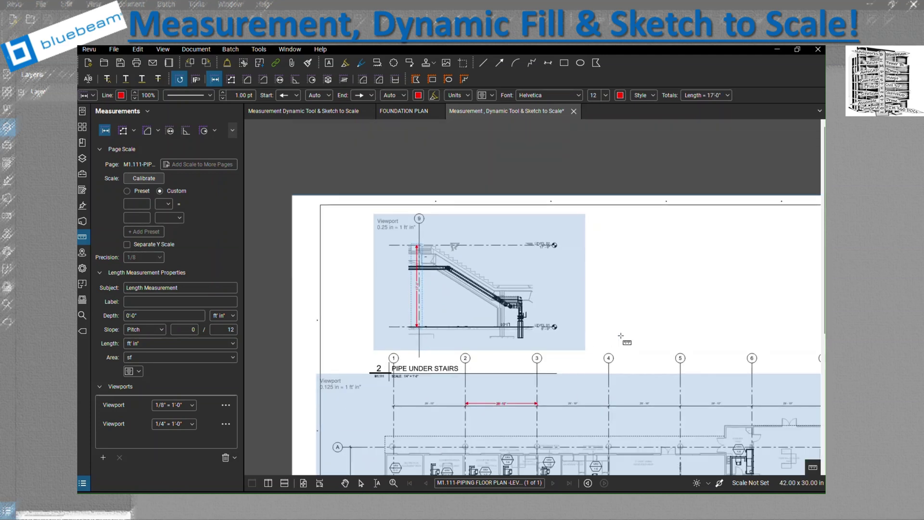
scroll(562, 268, "down", 1)
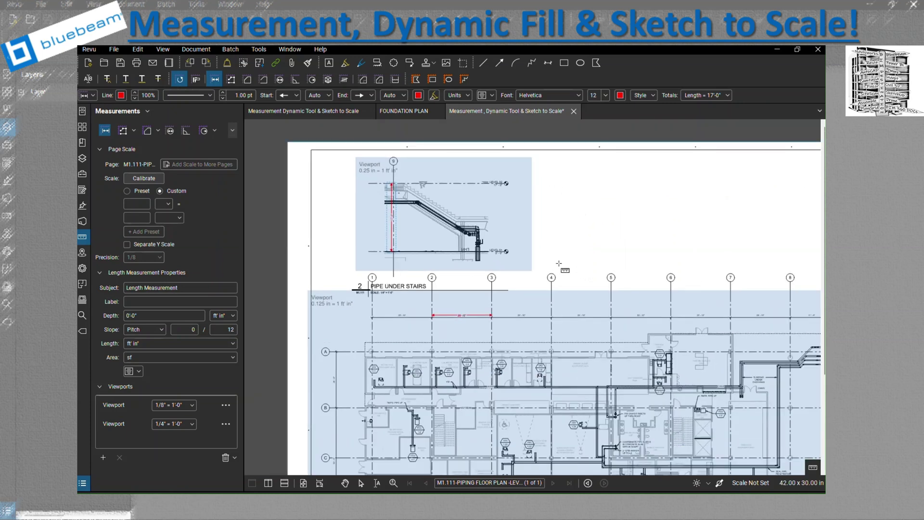
scroll(620, 250, "up", 1)
left_click_drag(619, 251, 589, 238)
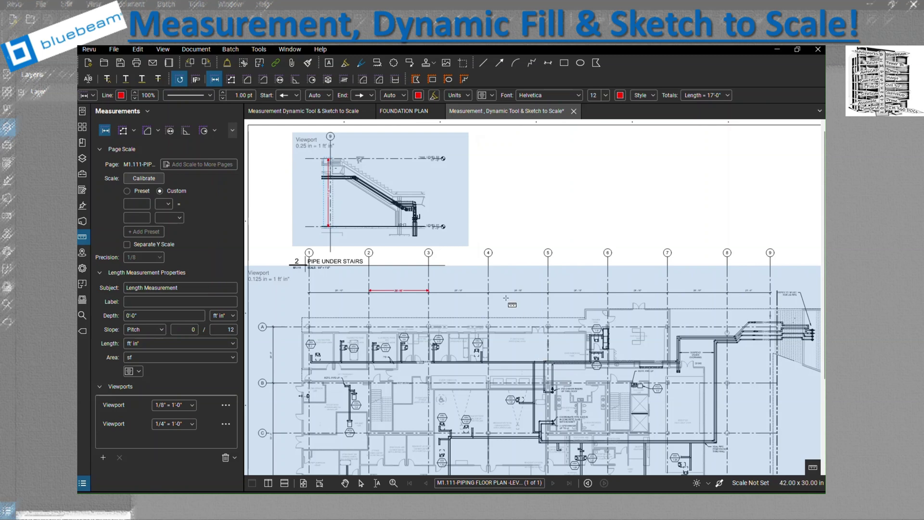
scroll(506, 229, "down", 2)
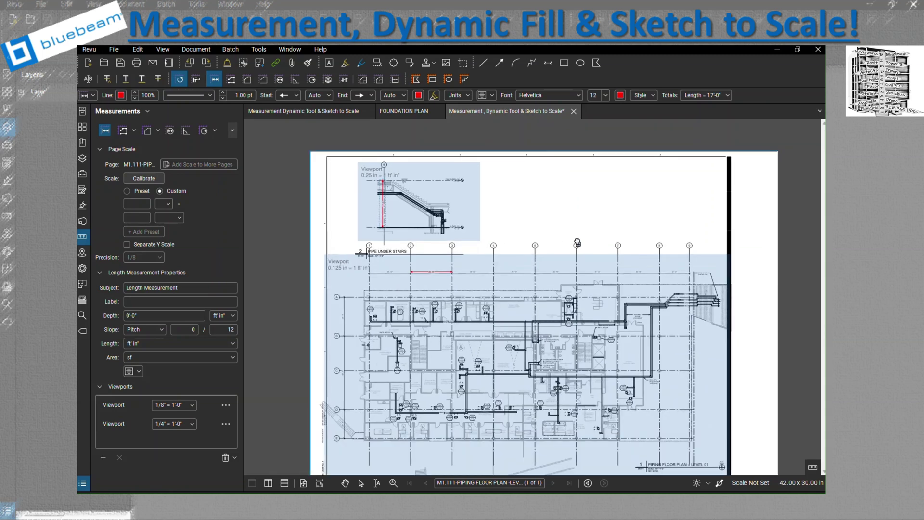
scroll(524, 226, "down", 1)
scroll(525, 226, "right", 1)
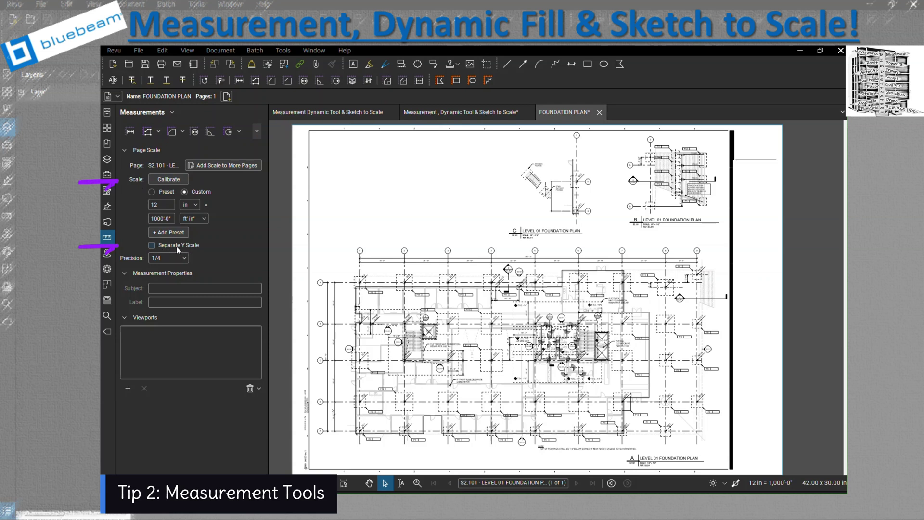
Turn off Separate Y Scale and set the page to the 1/8" = 1'-0" preset scale
left_click(151, 245)
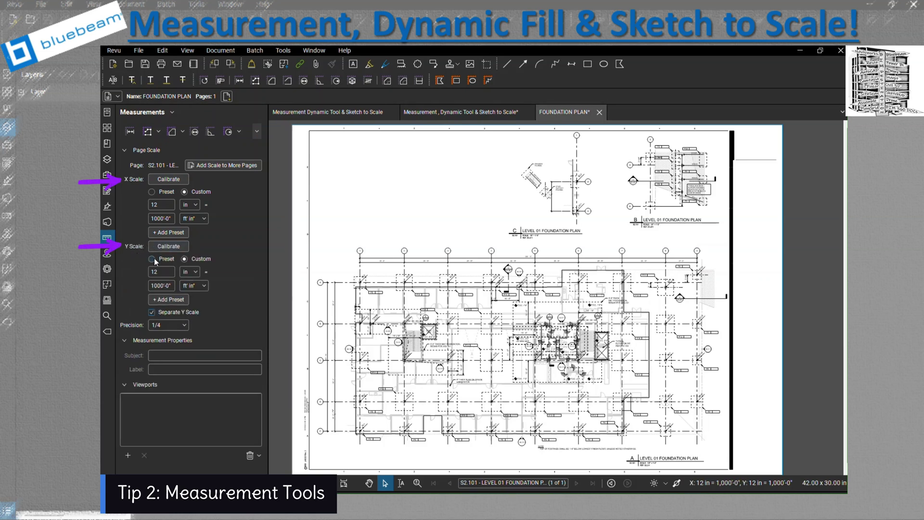
left_click(153, 313)
left_click(154, 194)
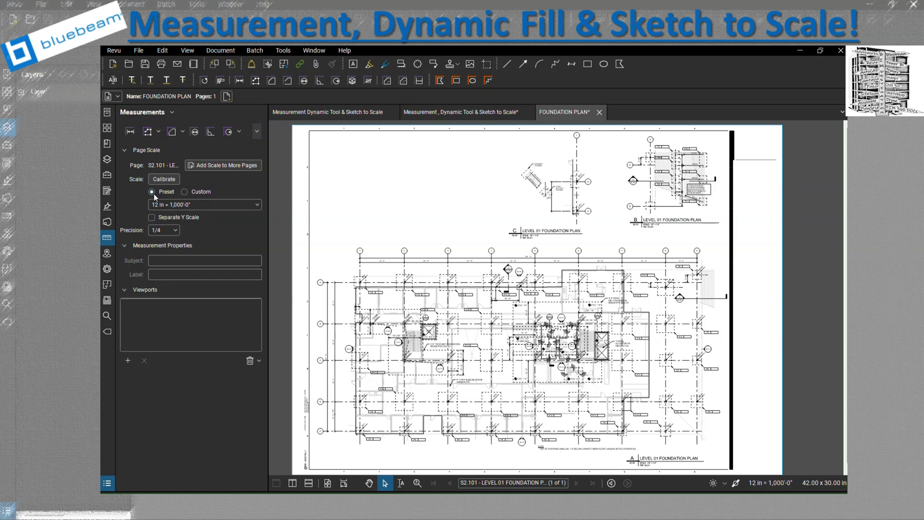
left_click(169, 204)
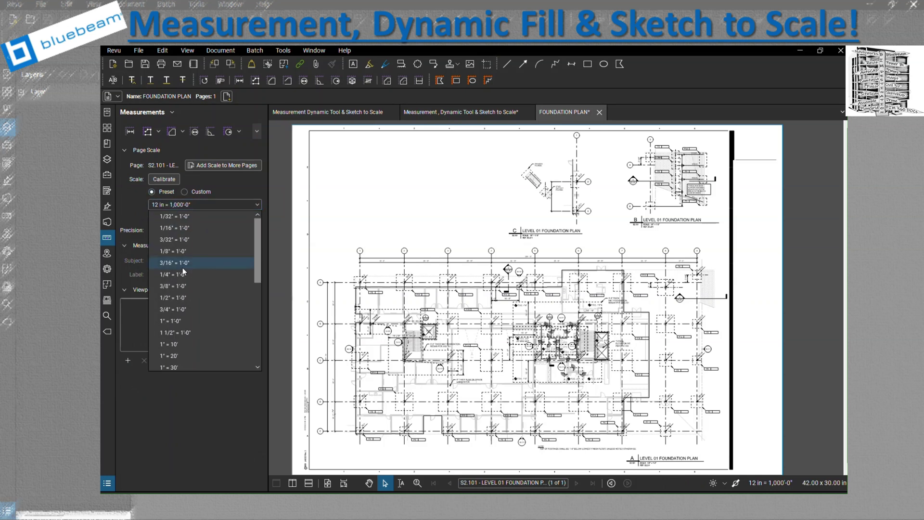
left_click(184, 251)
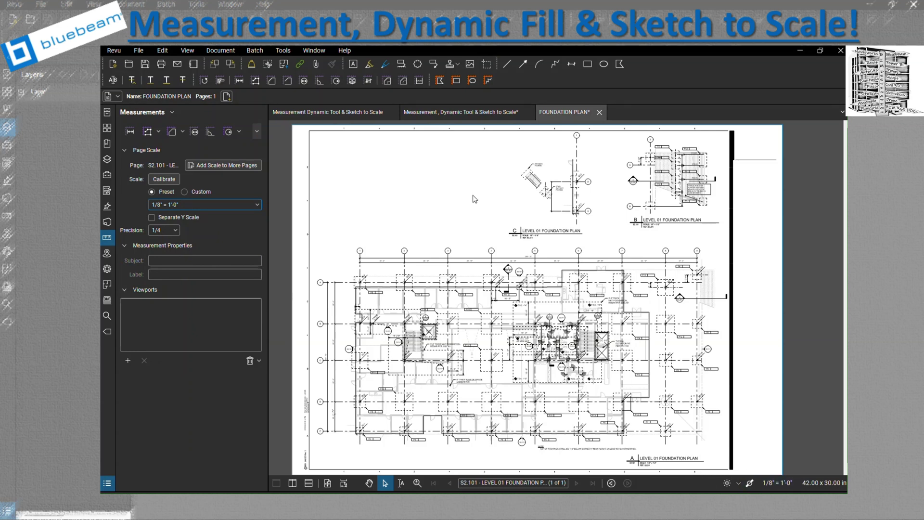
left_click(260, 80)
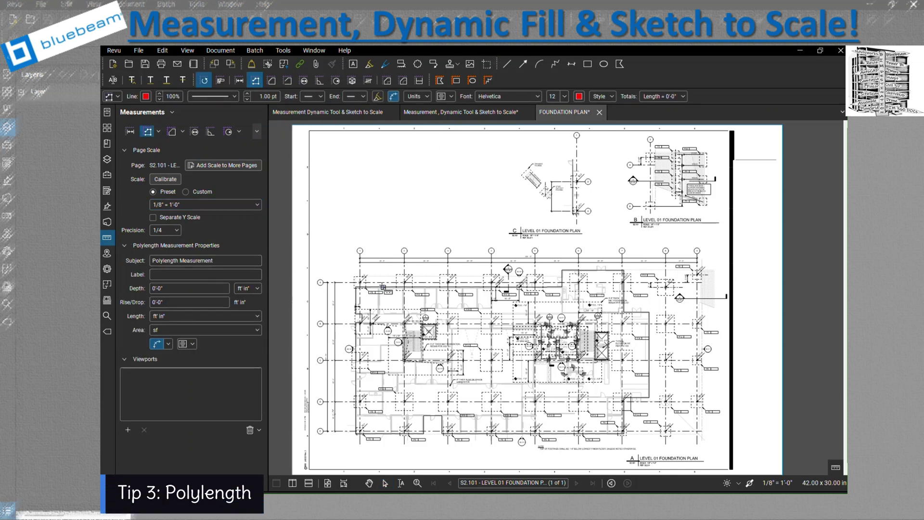
Trace a polylength through the corners of the top foundation outline, totalling 298'-4 1/2"
left_click(356, 288)
left_click(562, 287)
left_click(562, 271)
left_click(623, 270)
left_click(624, 312)
left_click(648, 311)
double_click(649, 398)
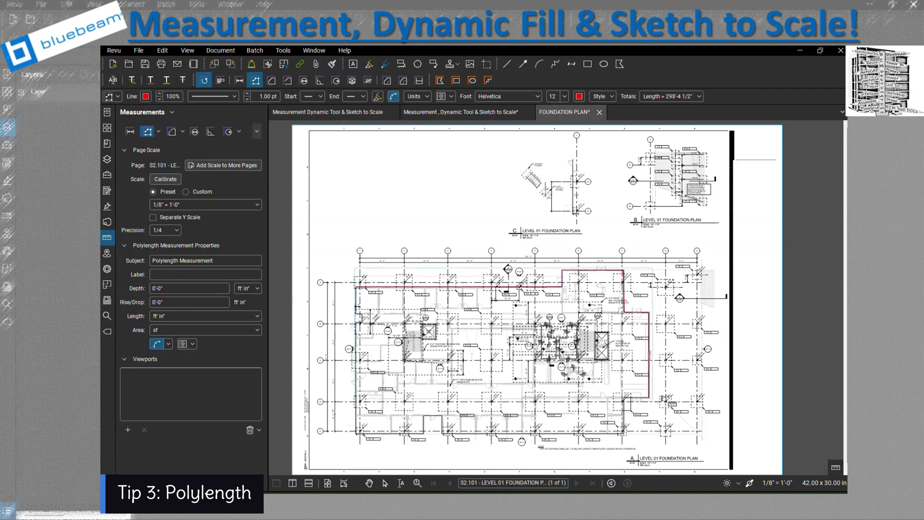
scroll(649, 398, "up", 5)
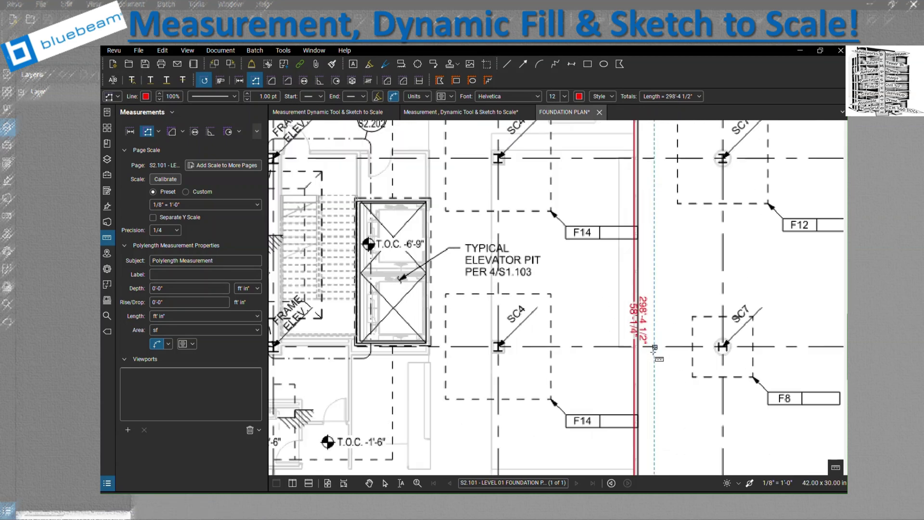
left_click(699, 96)
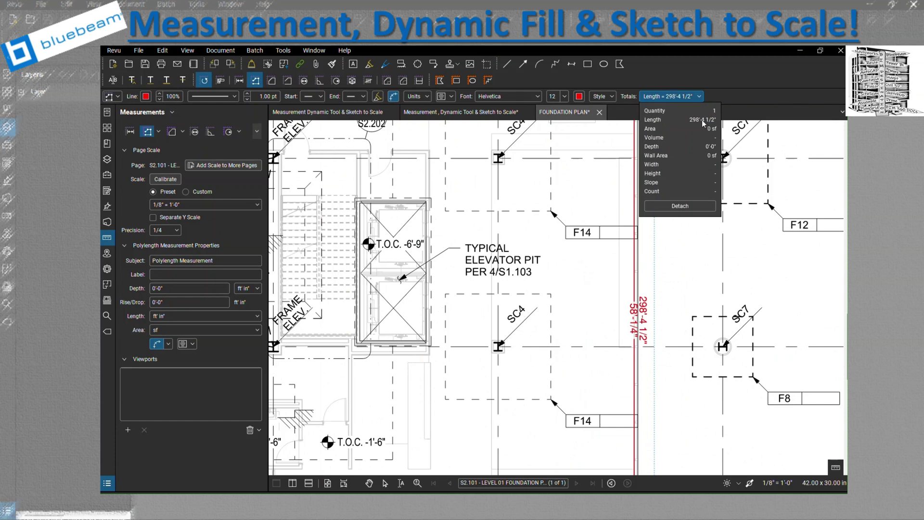
left_click(451, 96)
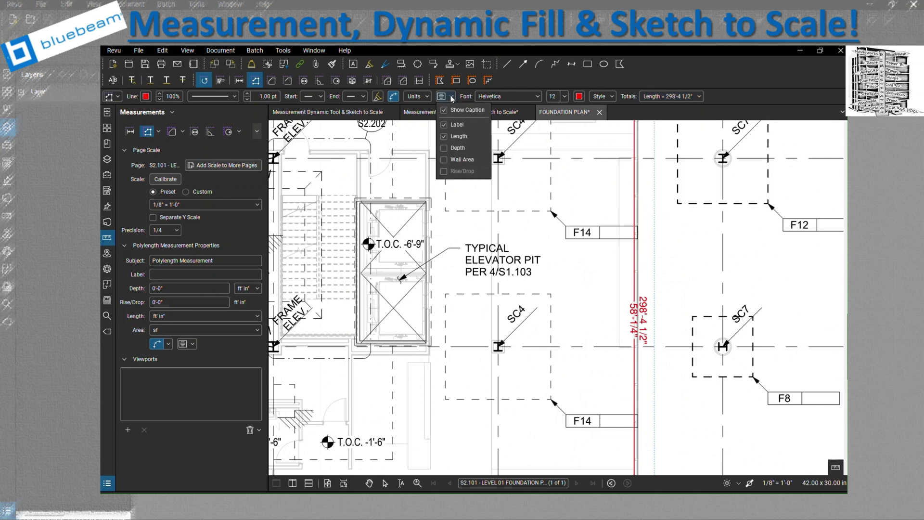
left_click(426, 97)
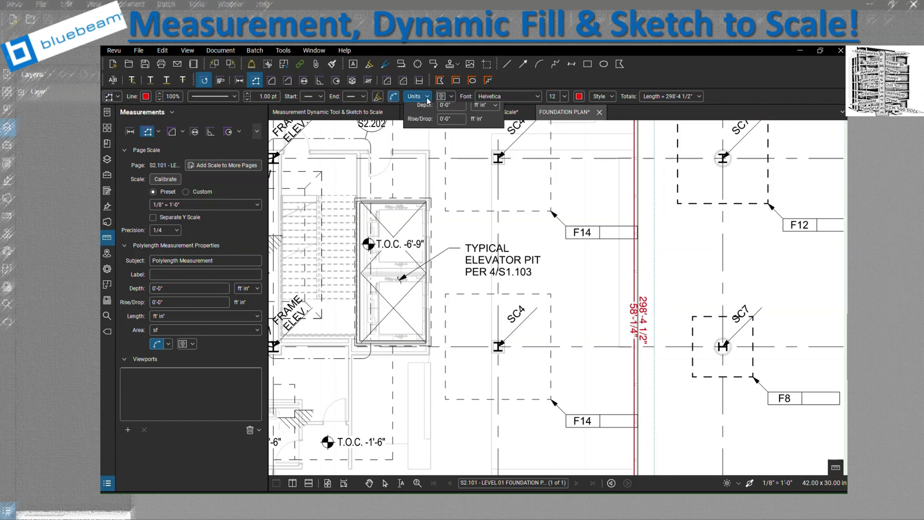
left_click(390, 98)
left_click(392, 99)
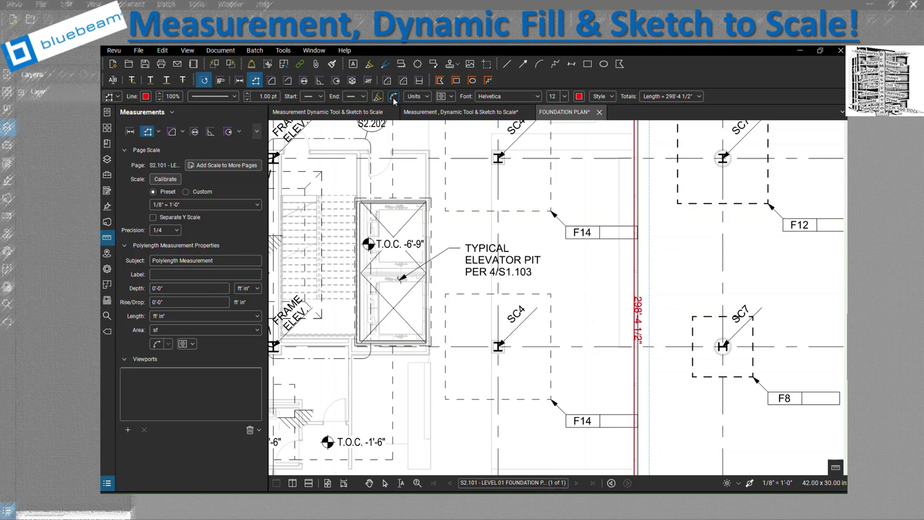
left_click(393, 99)
left_click(602, 100)
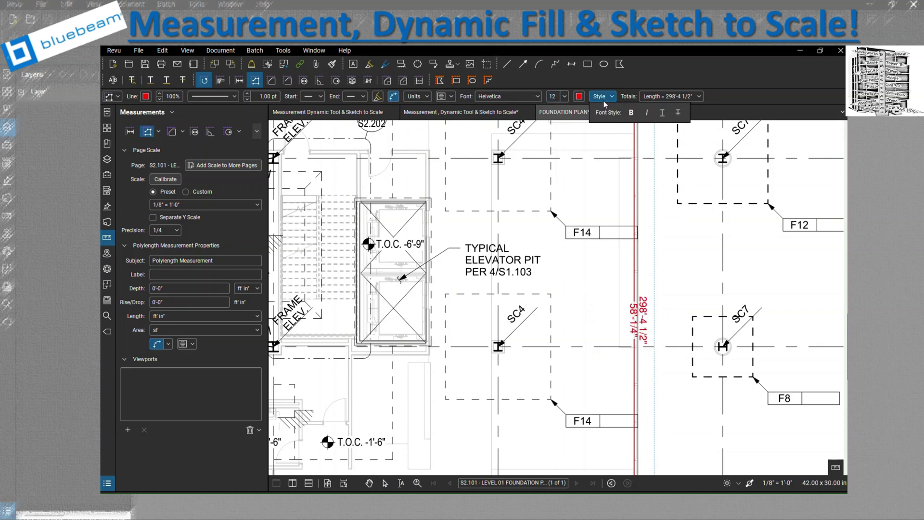
scroll(571, 341, "down", 4)
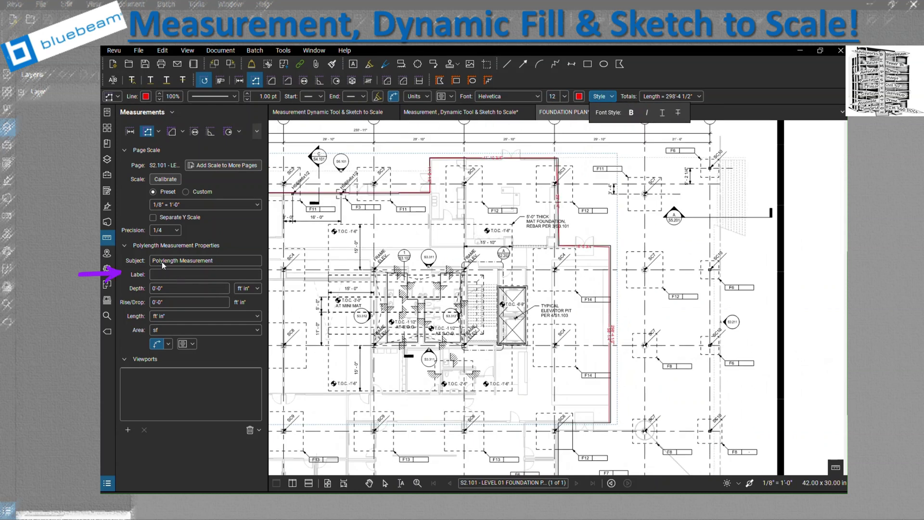
Give the polylength measurement the label North Side
left_click(199, 273)
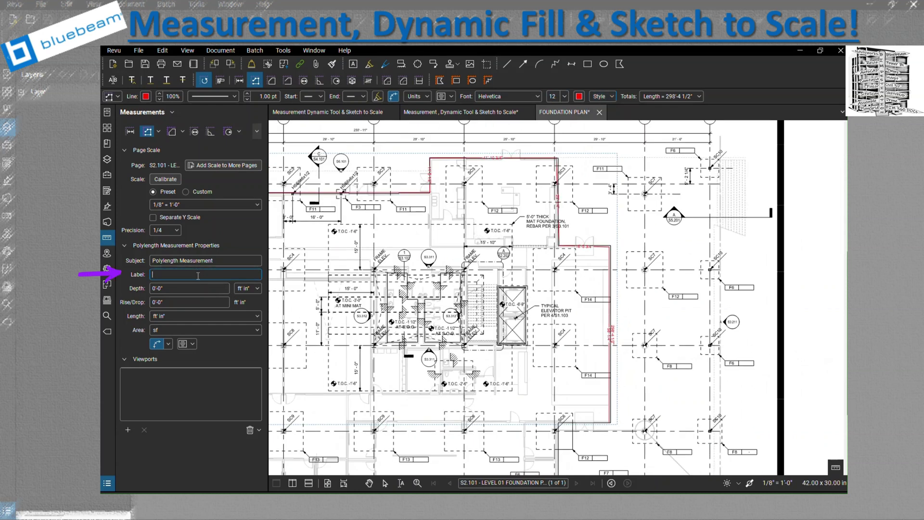
type("North Side")
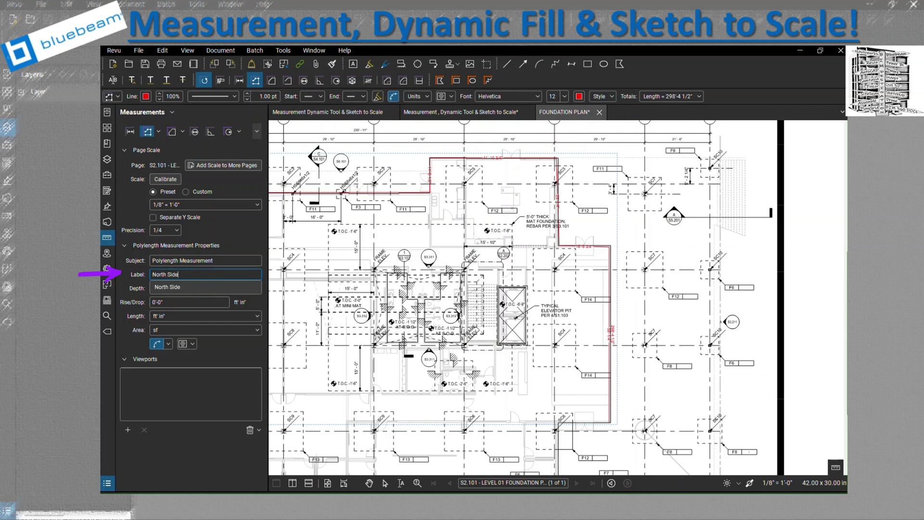
left_click(189, 286)
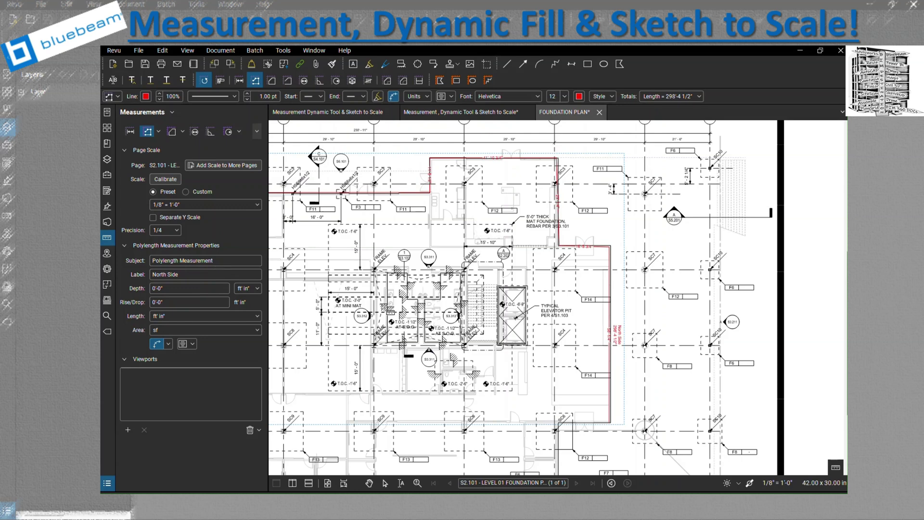
scroll(640, 331, "down", 2)
scroll(702, 329, "left", 3)
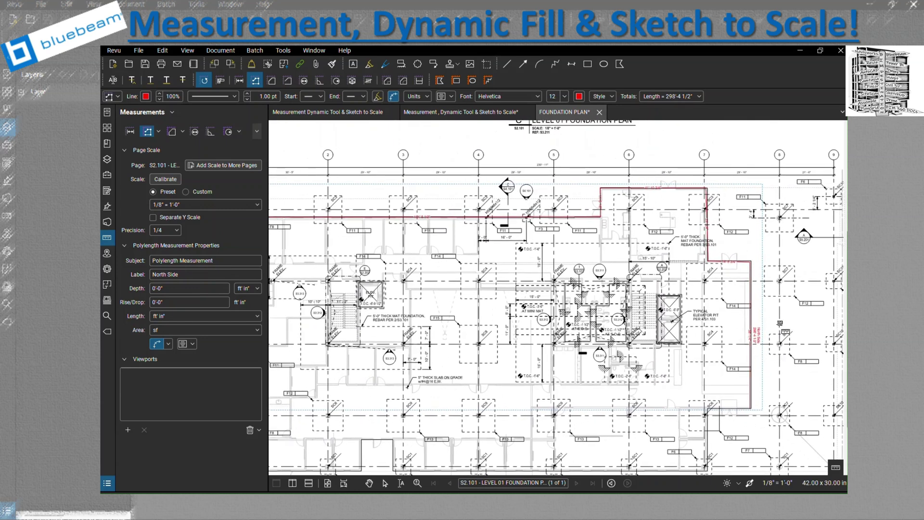
Draw a four-corner area around footings F11 and F12 measuring 868.87 sf
left_click(271, 81)
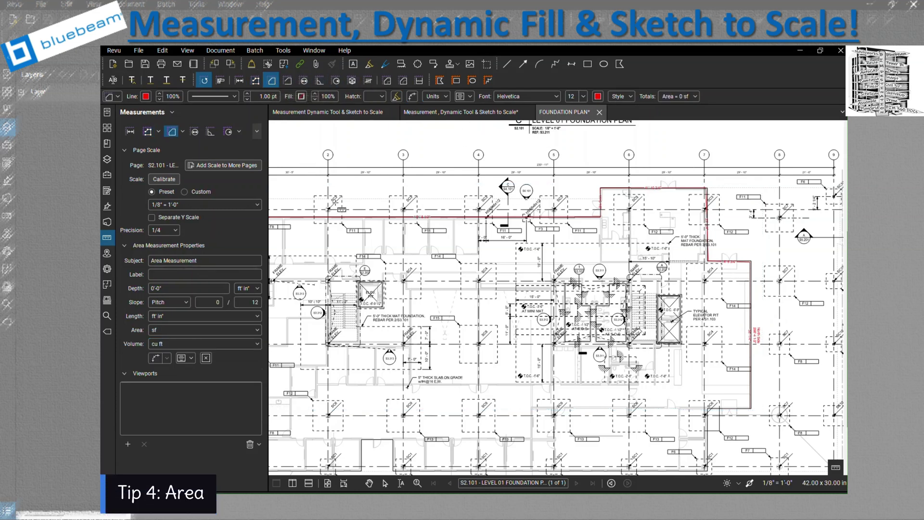
scroll(575, 301, "down", 3)
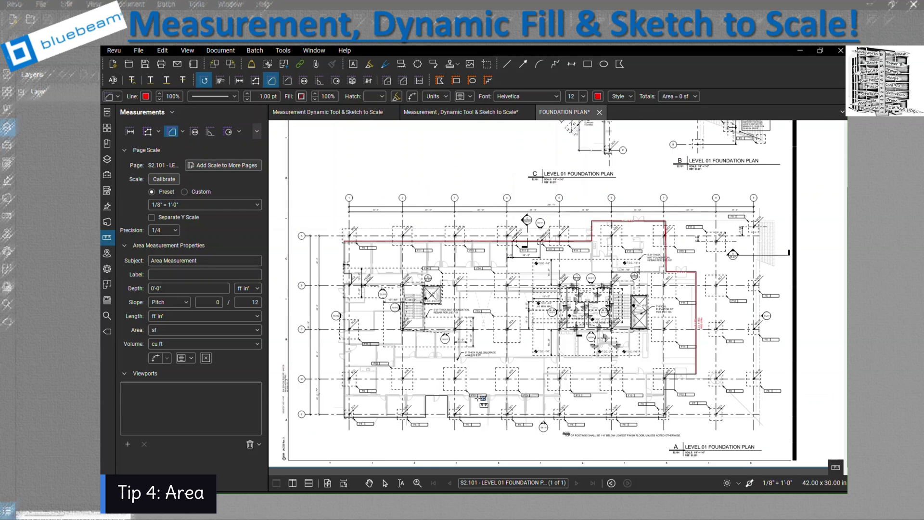
scroll(412, 399, "up", 1)
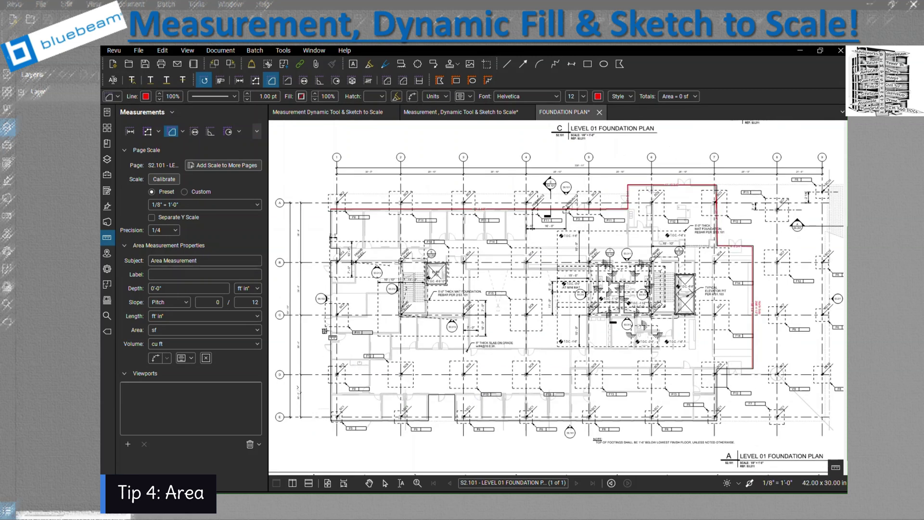
scroll(337, 315, "up", 3)
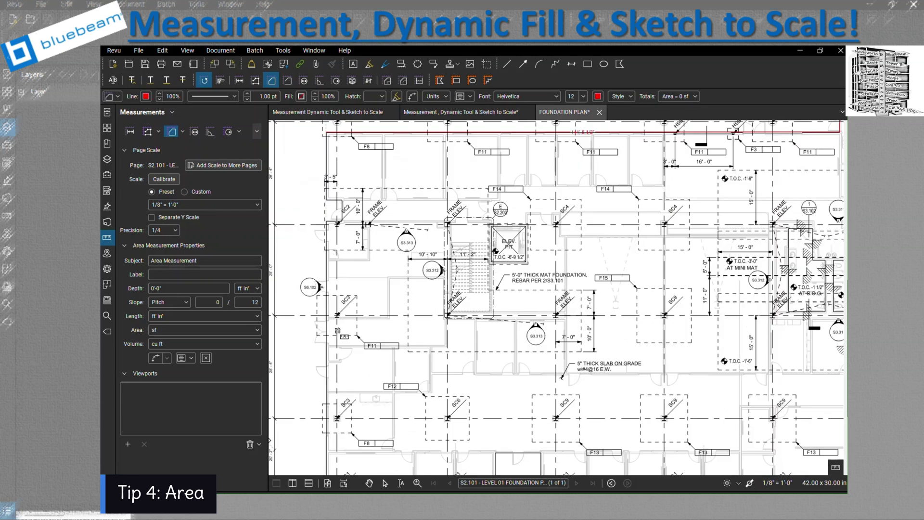
left_click(337, 314)
left_click(336, 418)
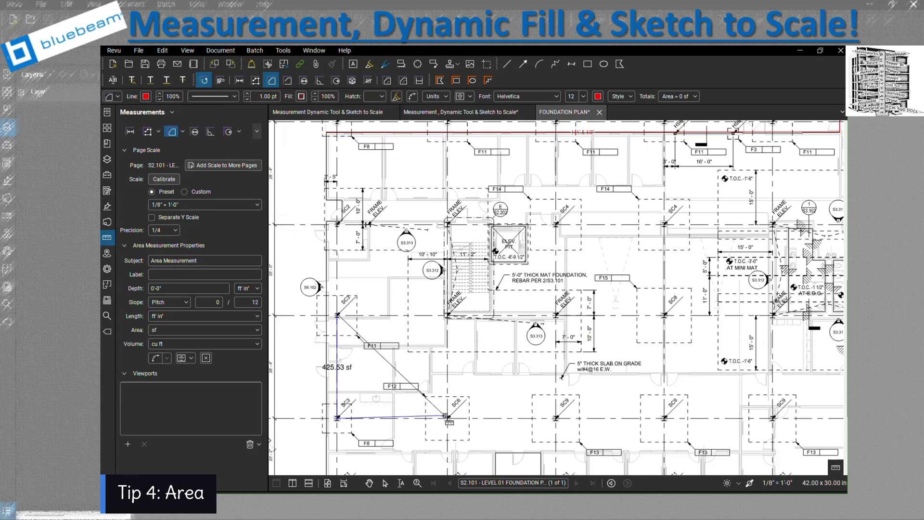
left_click(448, 417)
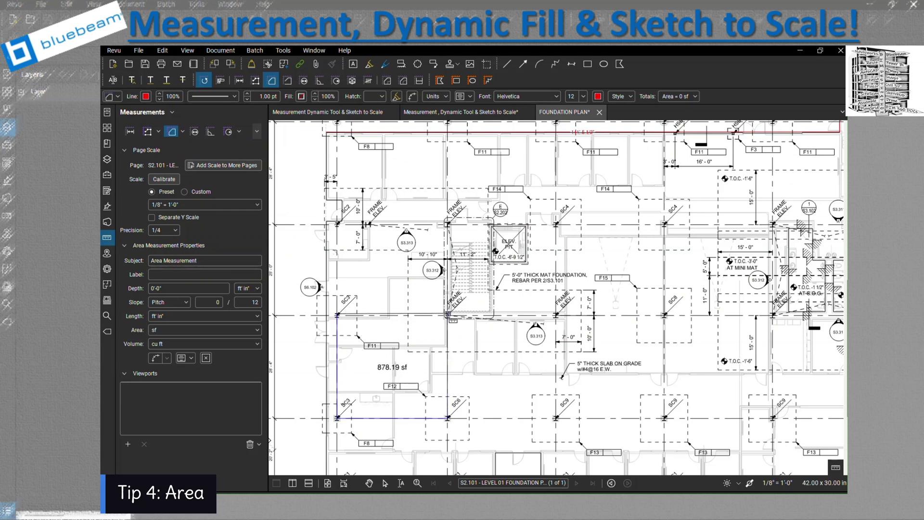
double_click(447, 315)
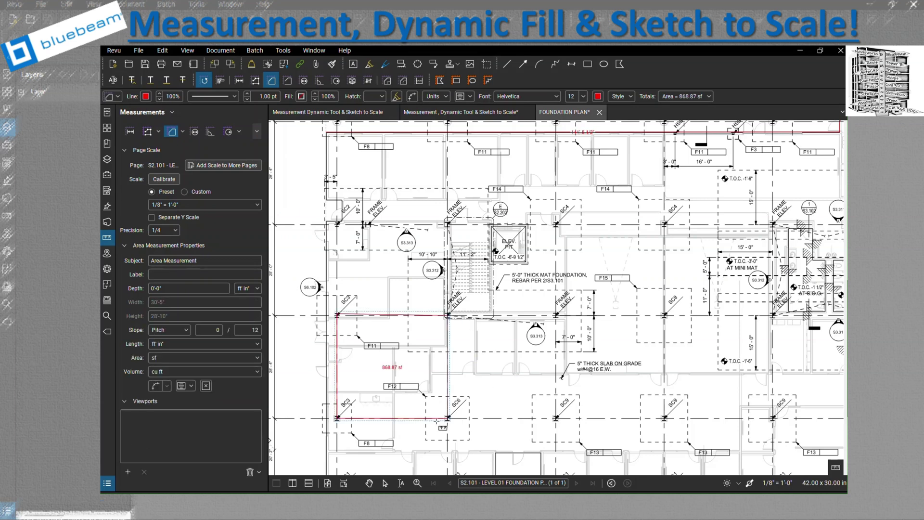
scroll(428, 373, "down", 1)
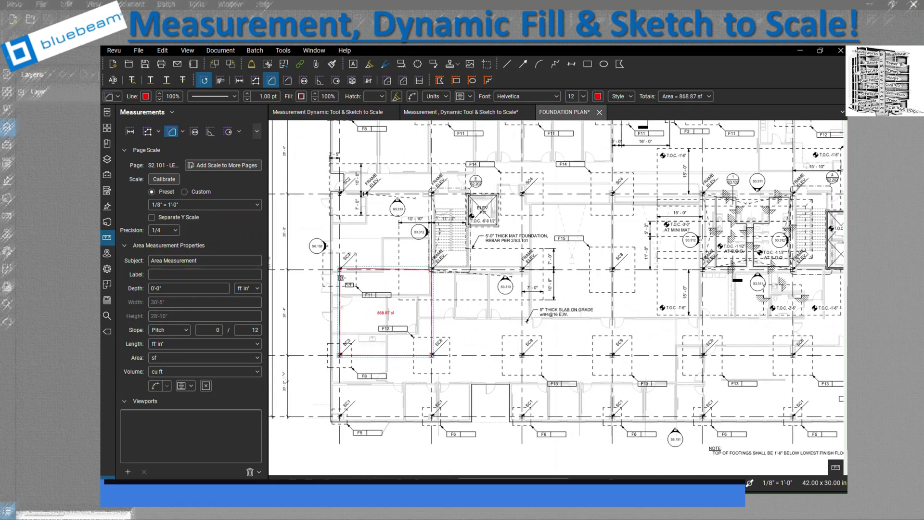
scroll(339, 269, "up", 5)
Snap the area's top-left corner onto the grid point and display totals and side lengths
left_click(335, 262)
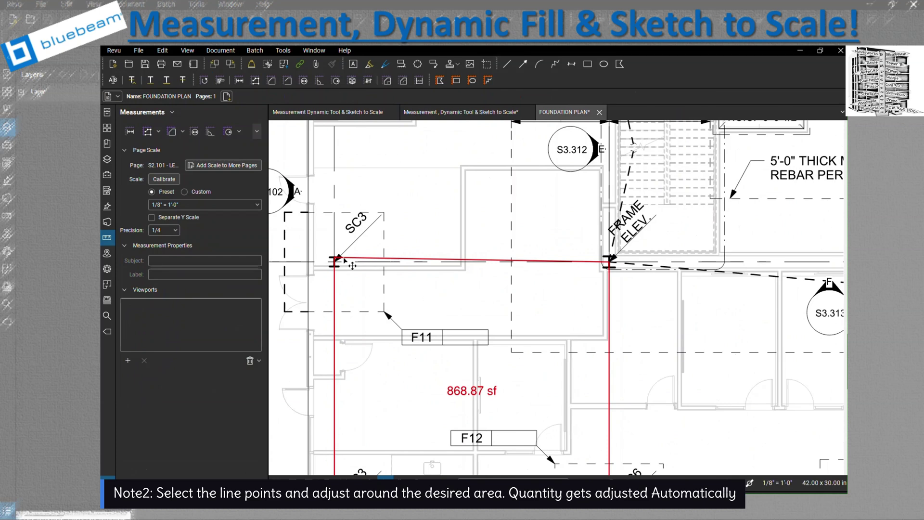
left_click_drag(336, 260, 337, 262)
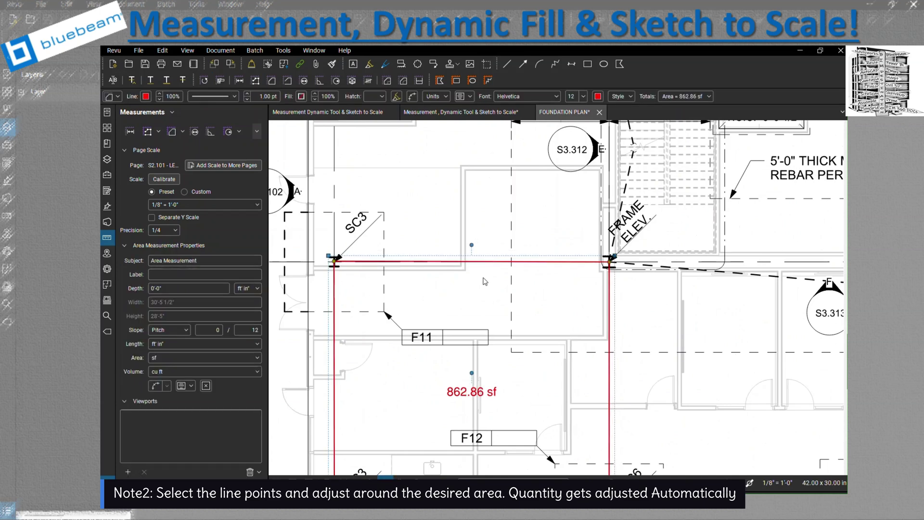
scroll(461, 282, "down", 2)
scroll(439, 281, "down", 3)
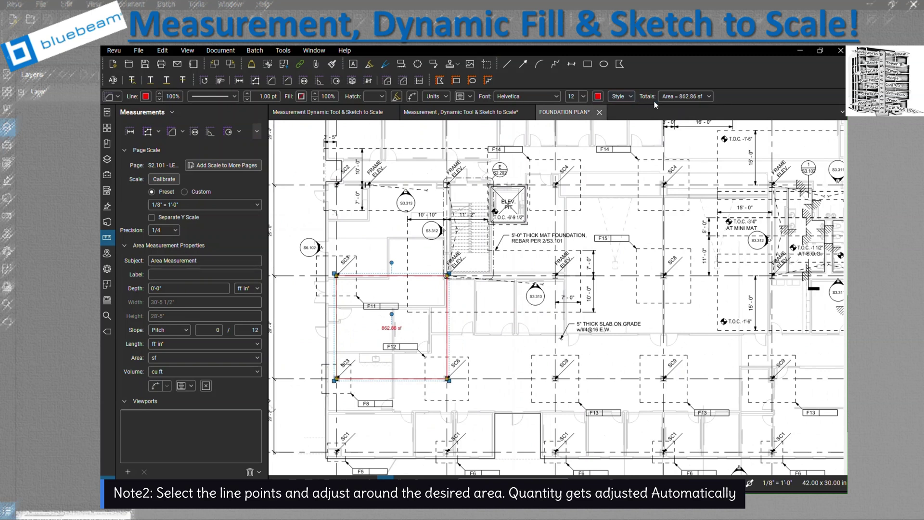
left_click(705, 98)
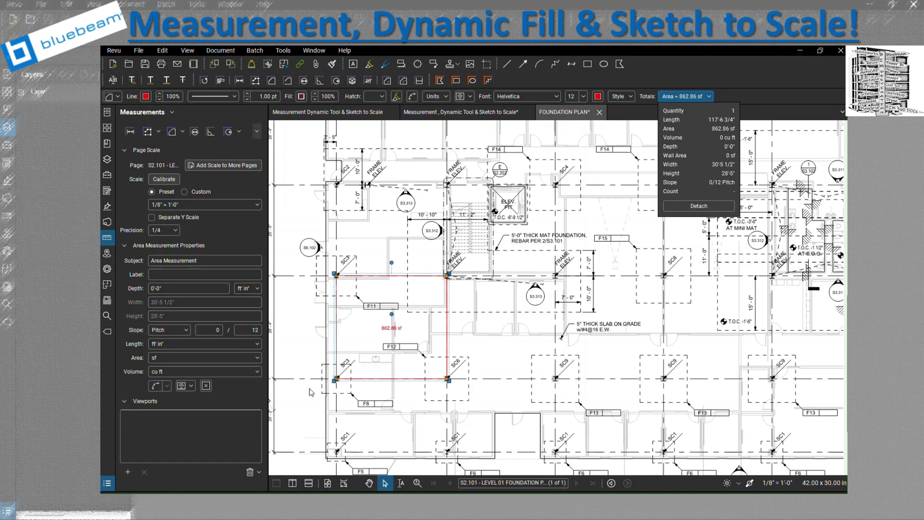
left_click(412, 98)
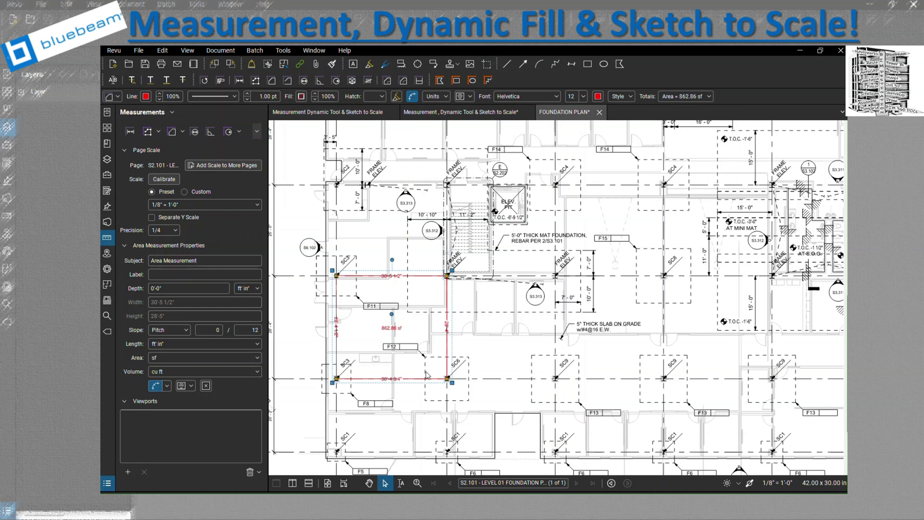
Label the 862.86 sf area measurement West Area
left_click(191, 274)
left_click(469, 346)
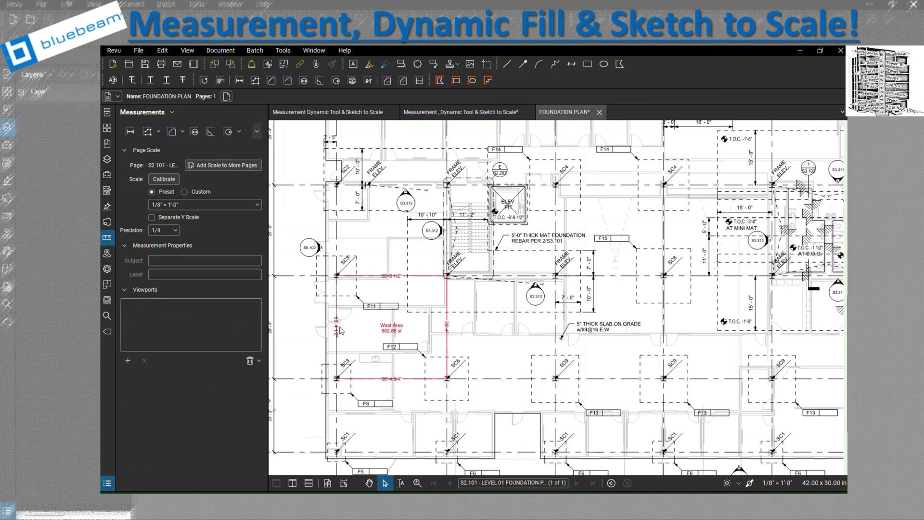
scroll(393, 323, "down", 2)
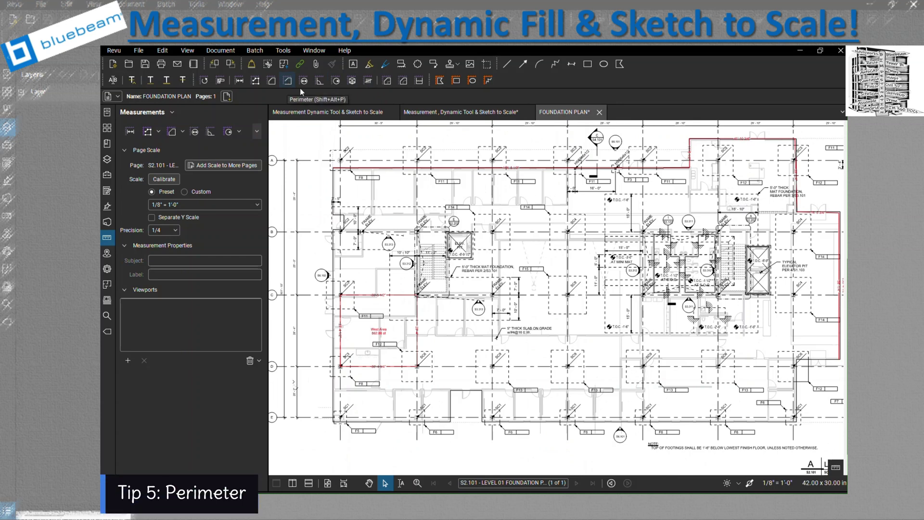
Trace the SC9 footing's four corners as a closed 52'-0" perimeter, showing totals and side lengths
left_click(286, 80)
scroll(510, 383, "up", 2)
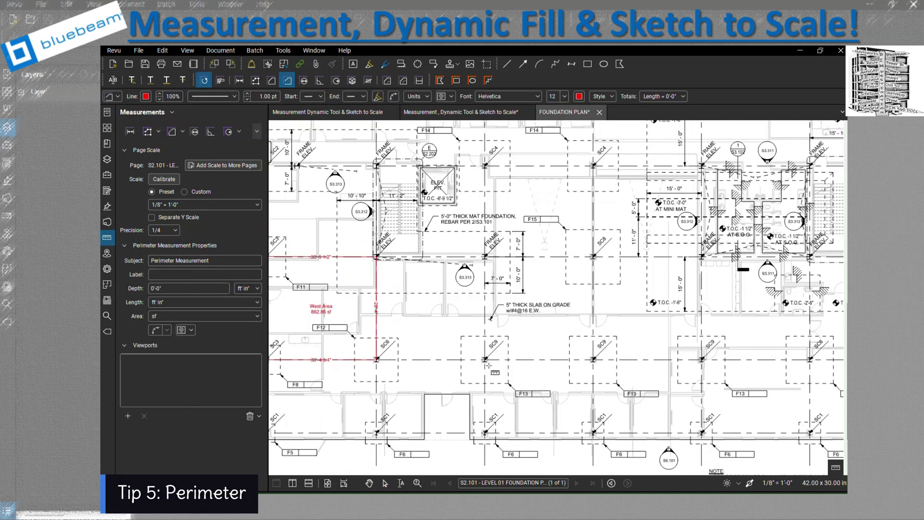
left_click(461, 336)
left_click(508, 336)
left_click(508, 383)
left_click(461, 383)
left_click(461, 336)
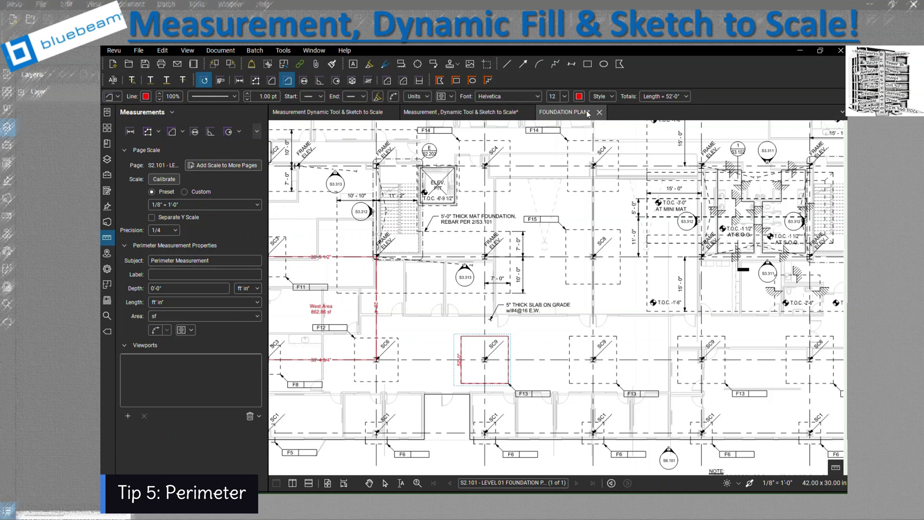
left_click(683, 97)
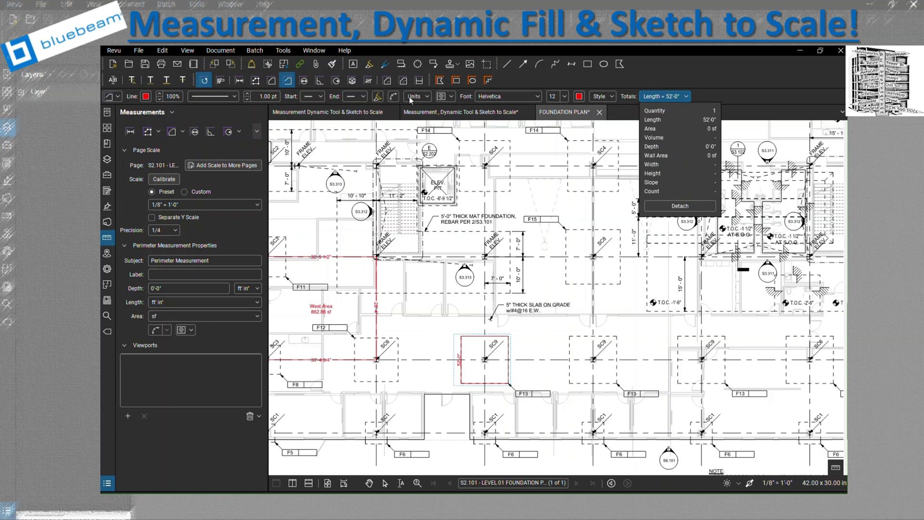
left_click(393, 97)
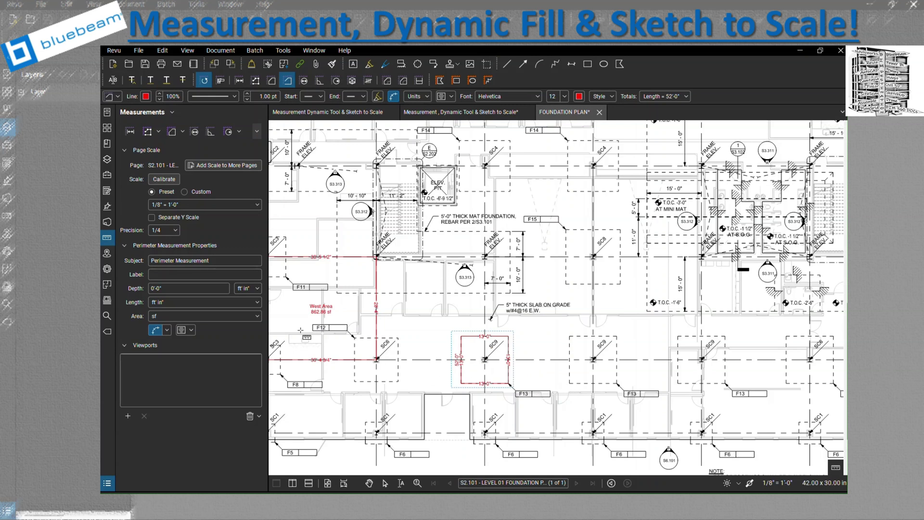
Label the perimeter measurement West Perimeter and exit the tool
left_click(188, 273)
type("West")
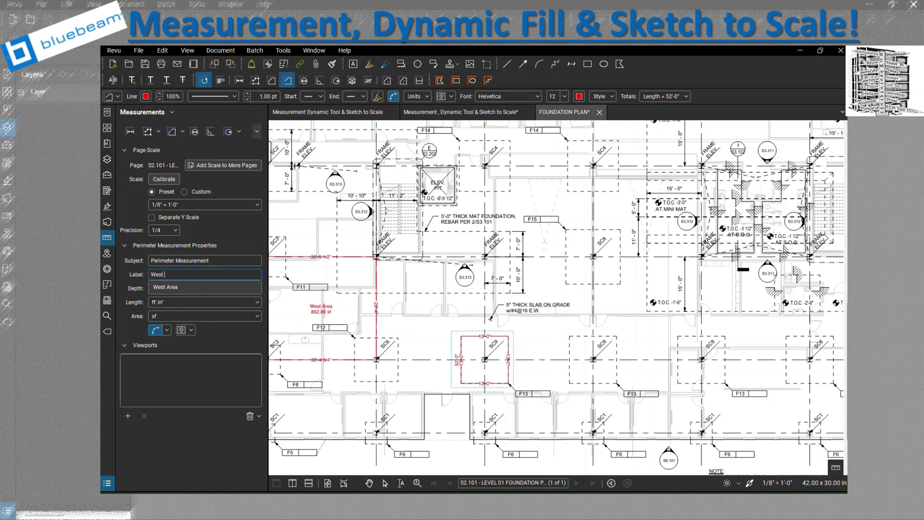
type(" Perimeter")
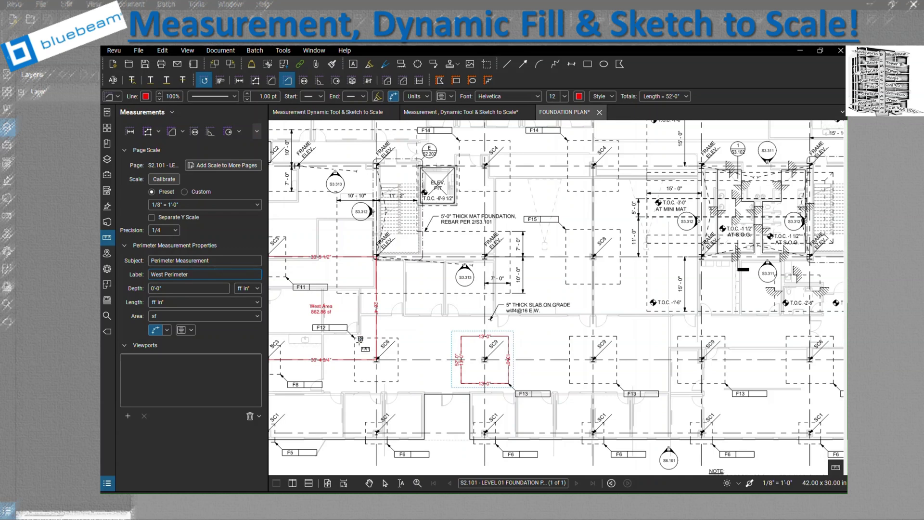
key("Return")
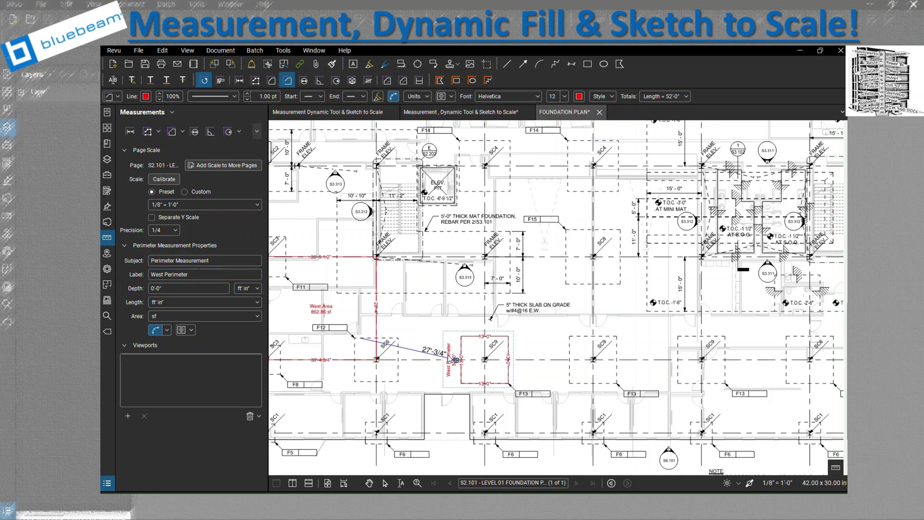
key("Escape")
Start another perimeter measurement, then cancel it
scroll(588, 370, "down", 1)
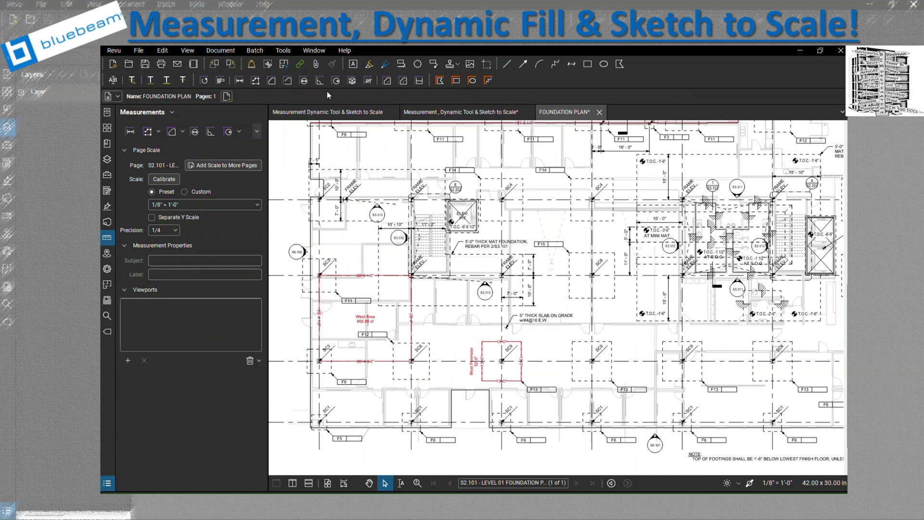
left_click(288, 81)
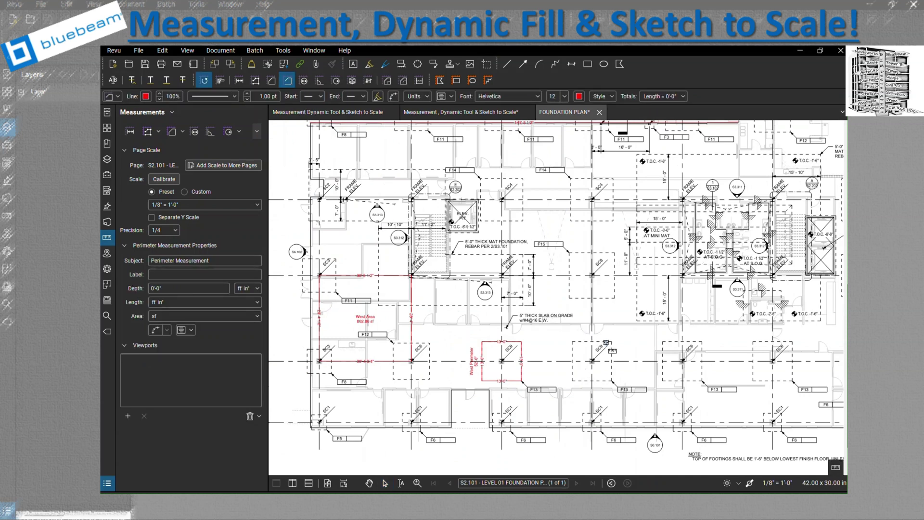
key("Escape")
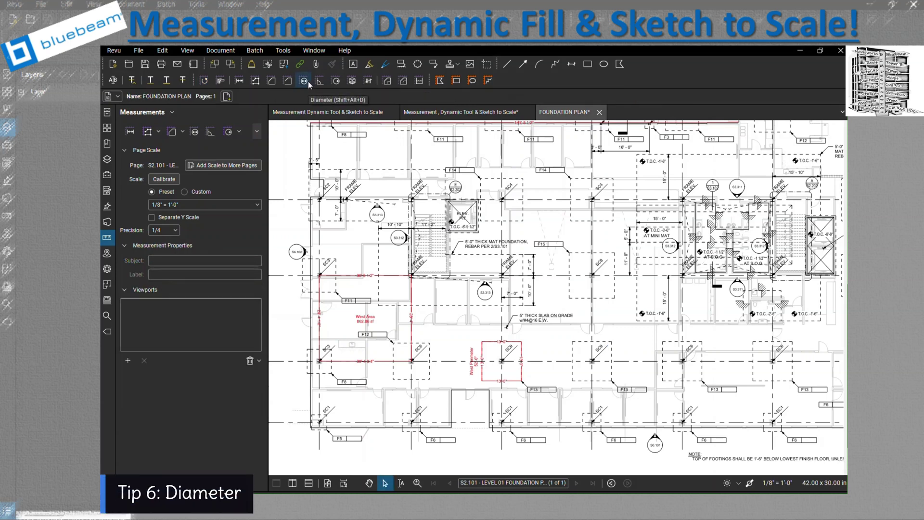
Draw a 5'-0" diameter circle over the S3.313 marker and begin labelling it Center Circle
left_click(307, 82)
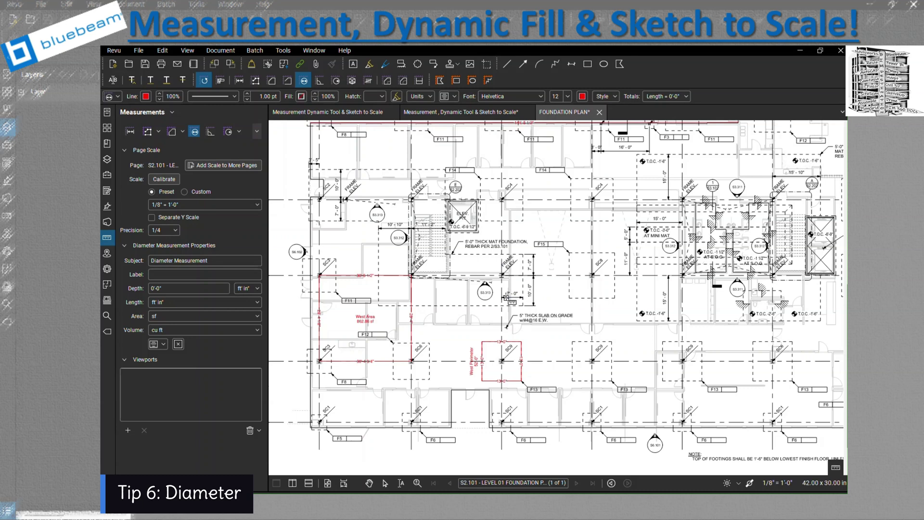
scroll(491, 301, "up", 5)
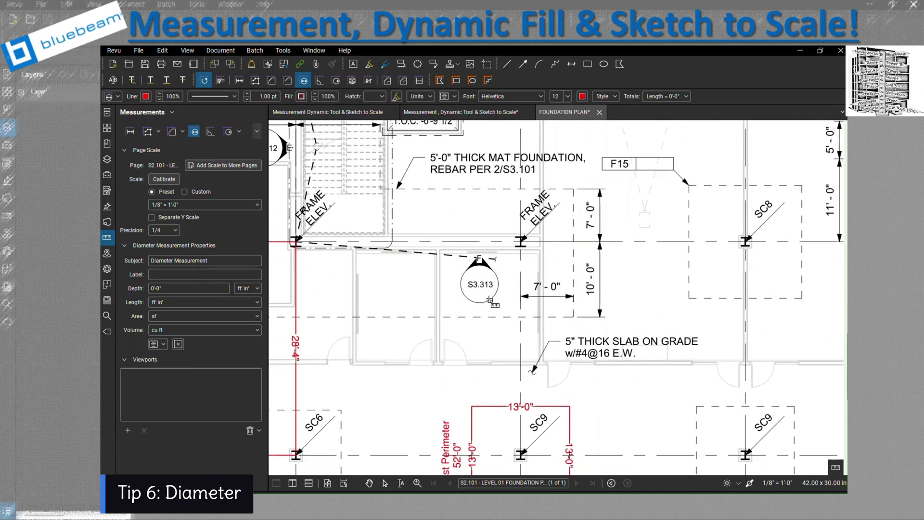
left_click(461, 284)
left_click(498, 283)
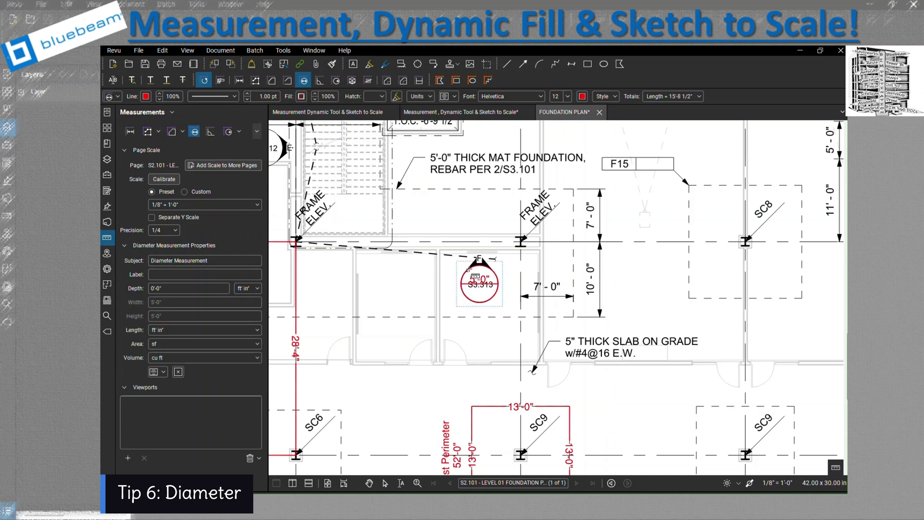
left_click(178, 275)
type("Cen")
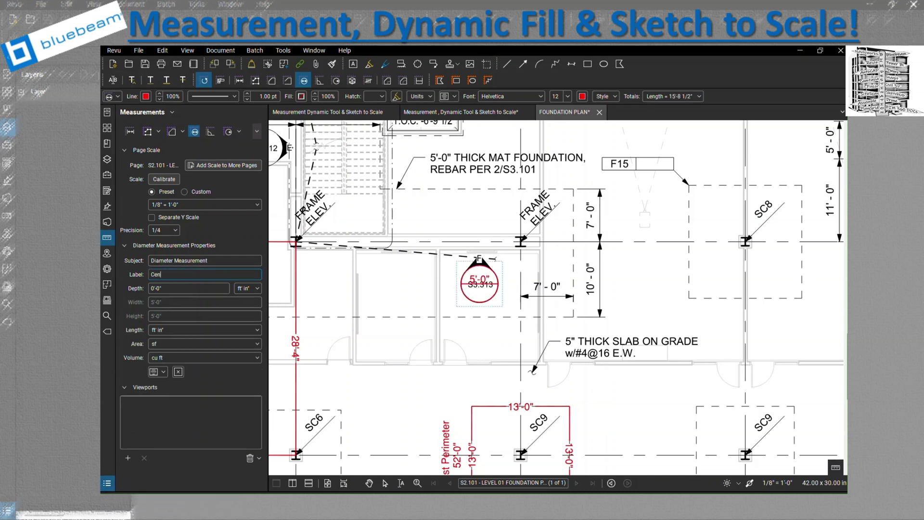
type("ter Circle")
Add circumference and area to the Center Circle caption
left_click(455, 99)
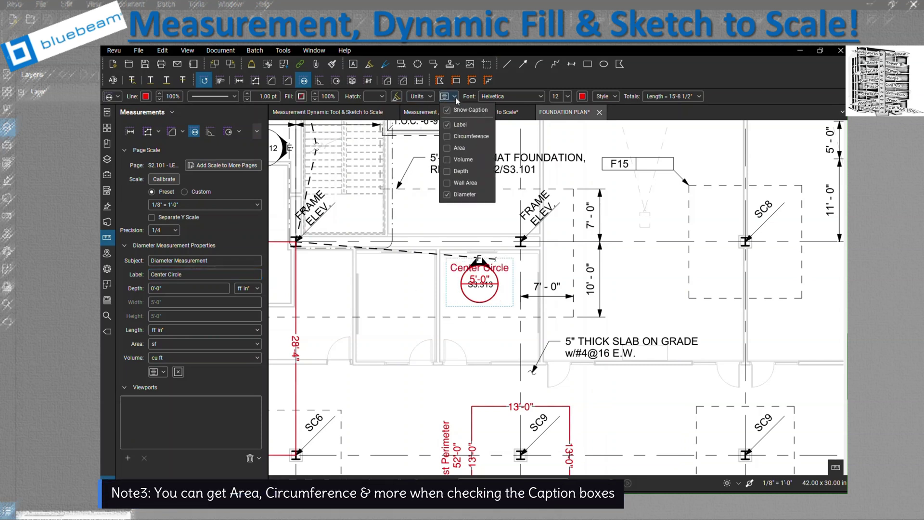
left_click(448, 137)
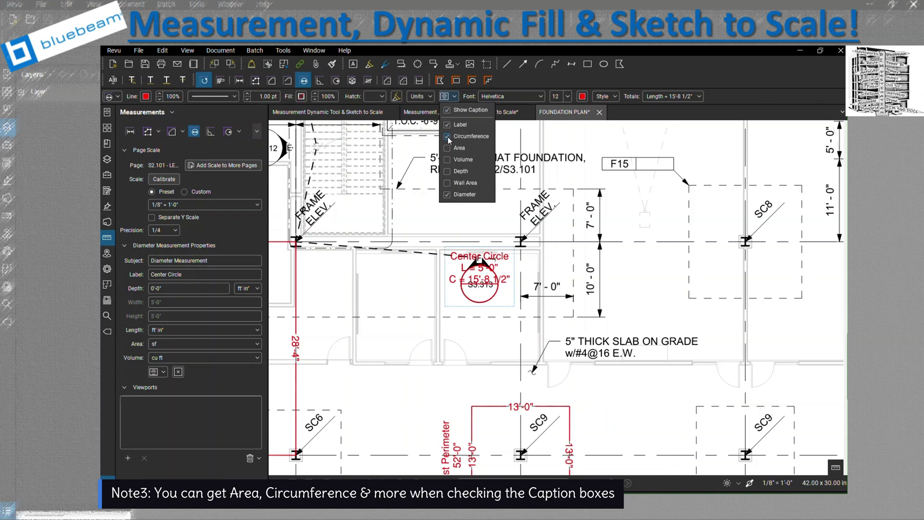
left_click(448, 146)
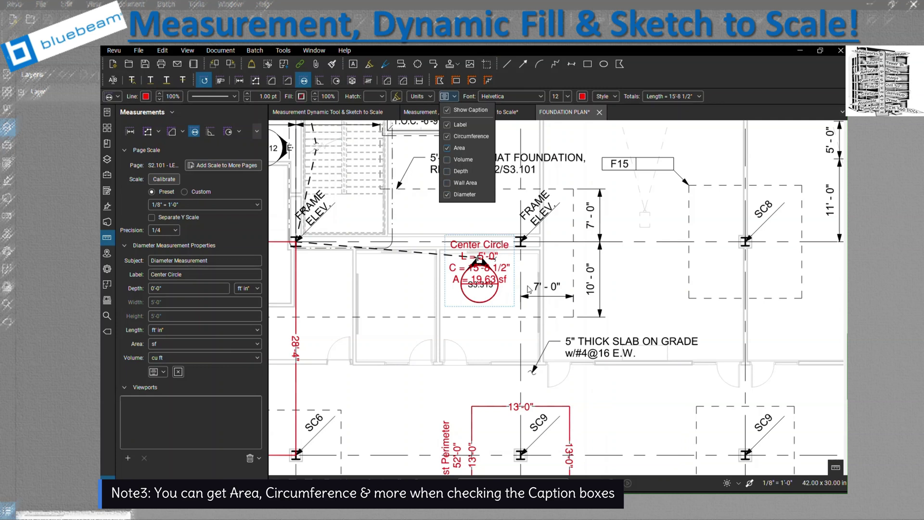
Review the circle's measurement totals, then deselect the circle
left_click(699, 97)
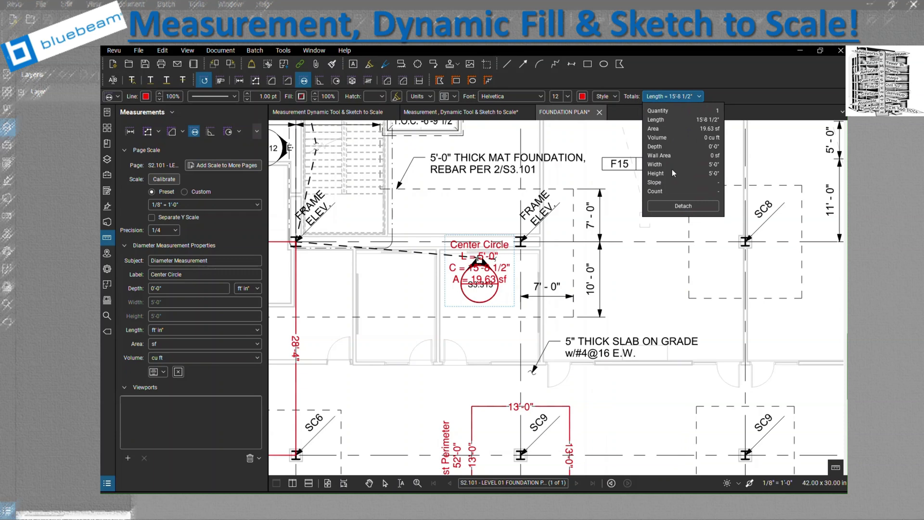
left_click(516, 273)
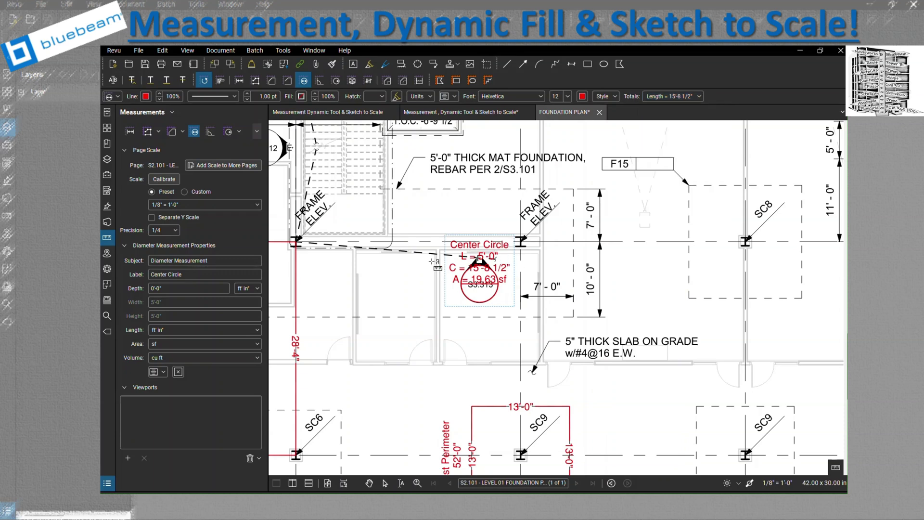
scroll(433, 272, "down", 5)
left_click(426, 278)
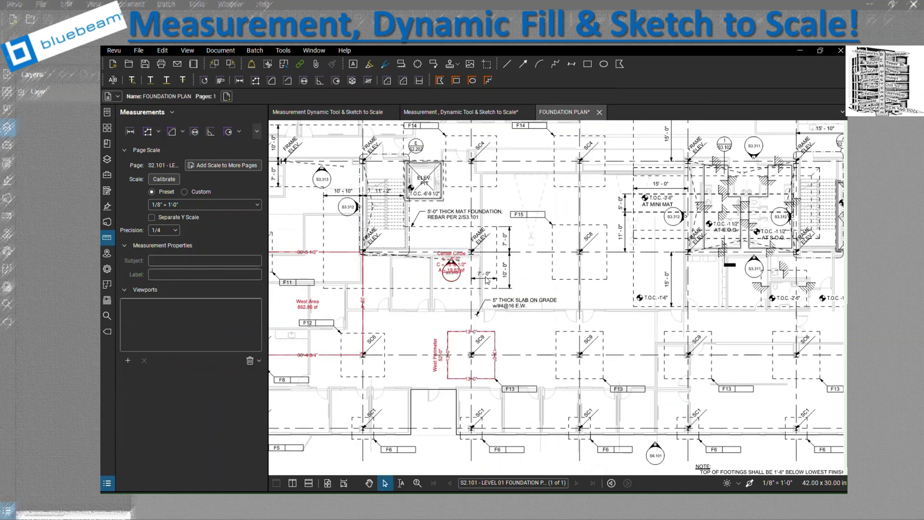
scroll(488, 281, "down", 3)
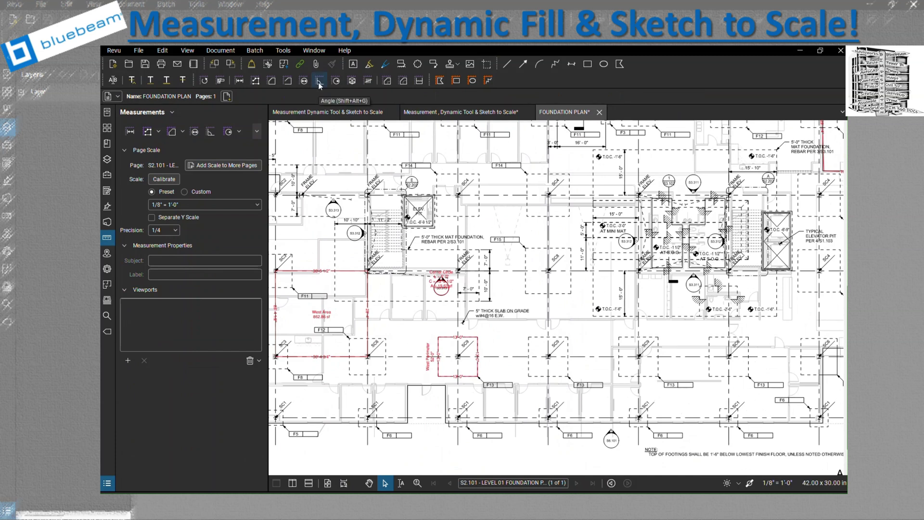
Outline the second SC9 footing as a volume measurement with a 4'-0" depth, giving 676 cu ft
left_click(353, 82)
scroll(529, 375, "up", 2)
left_click(529, 321)
left_click(586, 321)
left_click(586, 377)
double_click(530, 377)
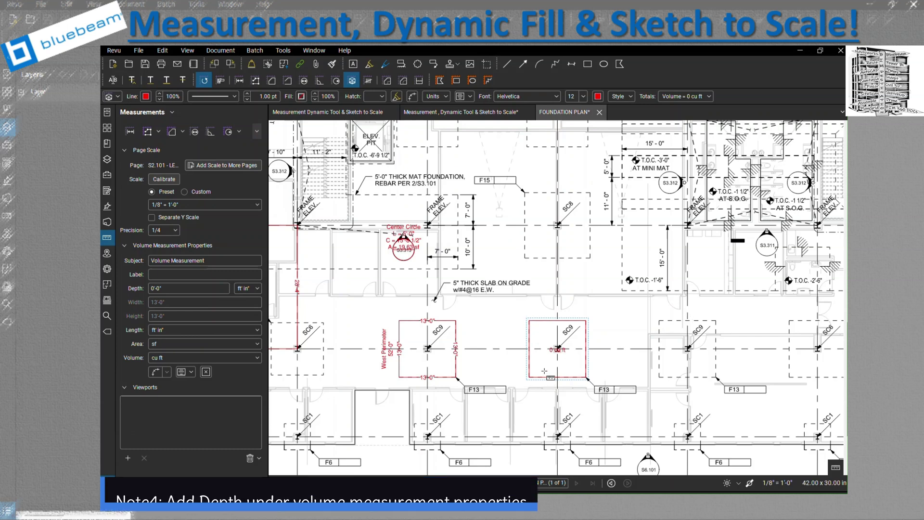
scroll(542, 377, "up", 2)
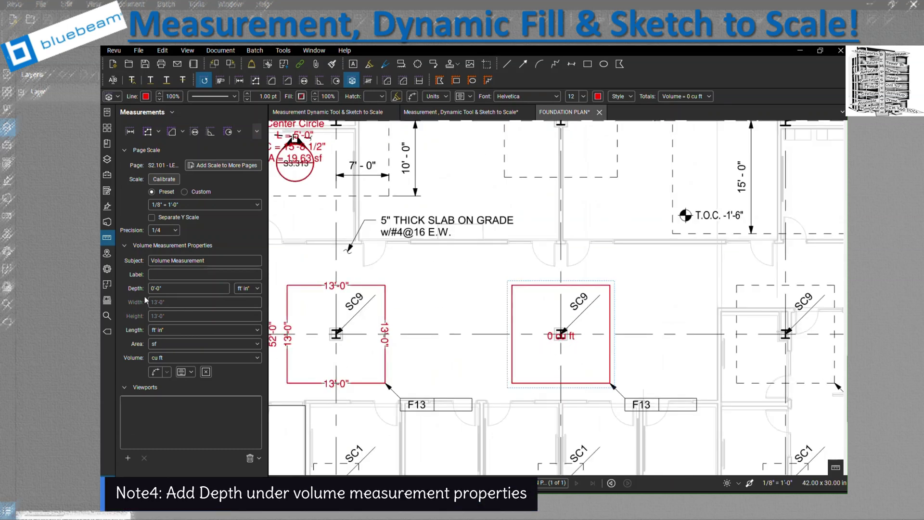
left_click(153, 288)
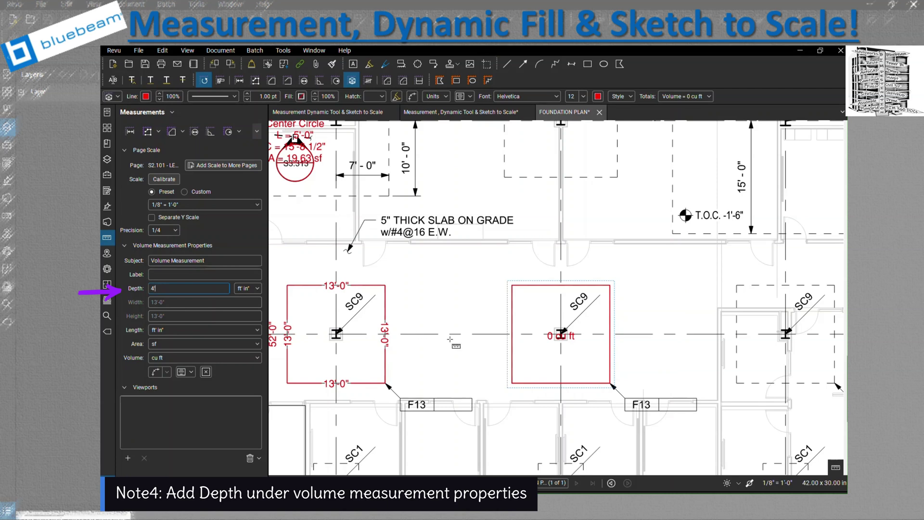
key("Return")
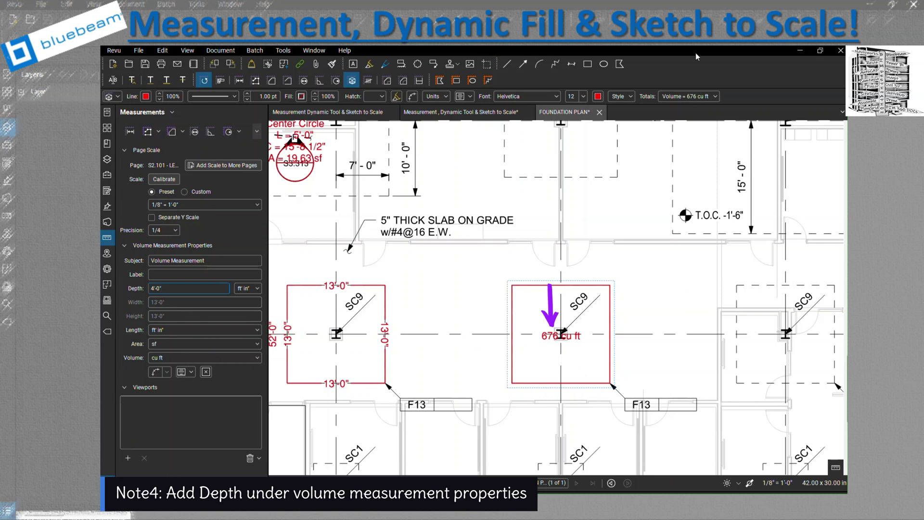
Review the 676 cu ft volume totals and start labelling the measurement Vol F1
left_click(715, 96)
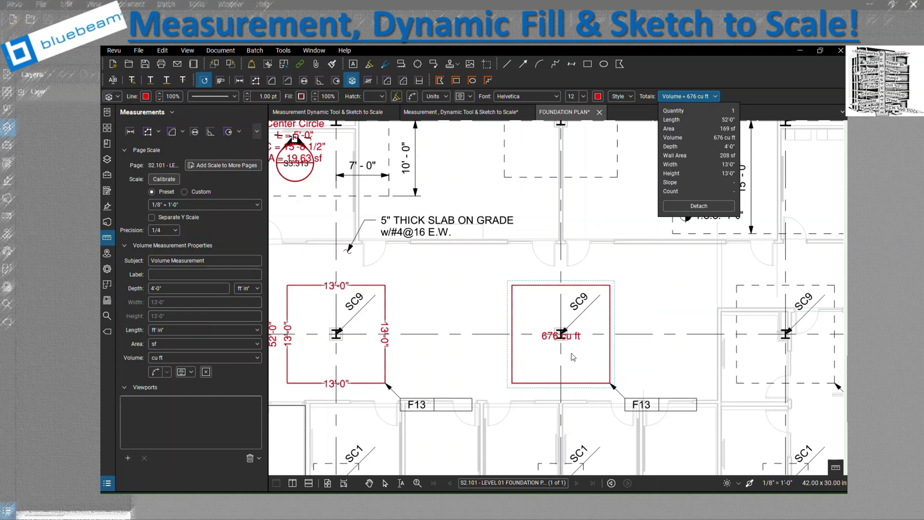
left_click(203, 273)
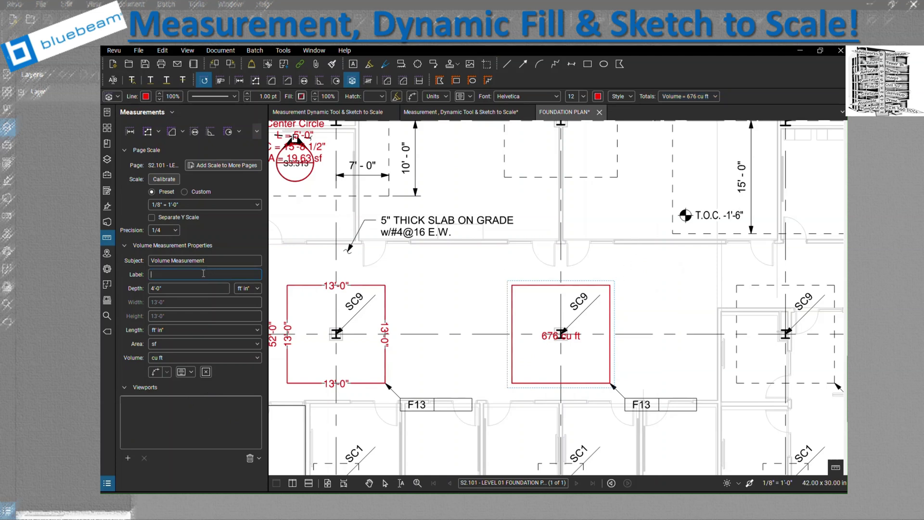
type("V")
scroll(548, 283, "down", 5)
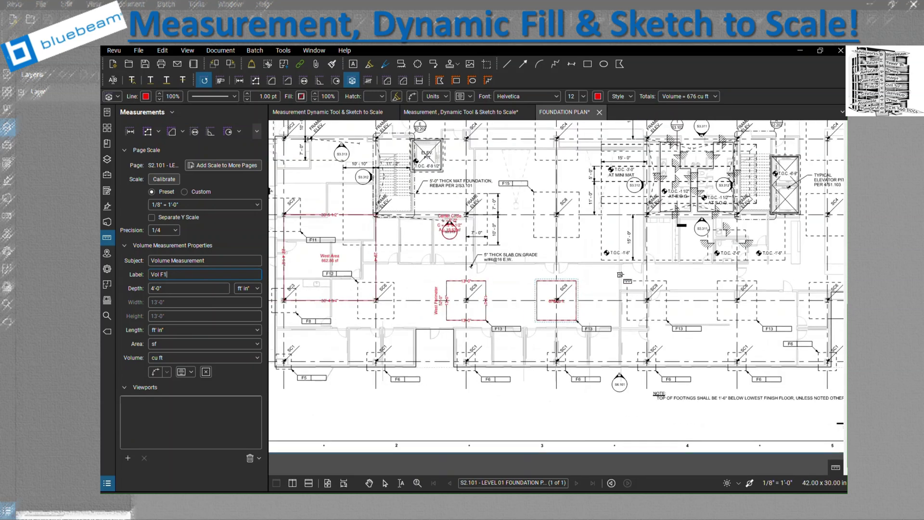
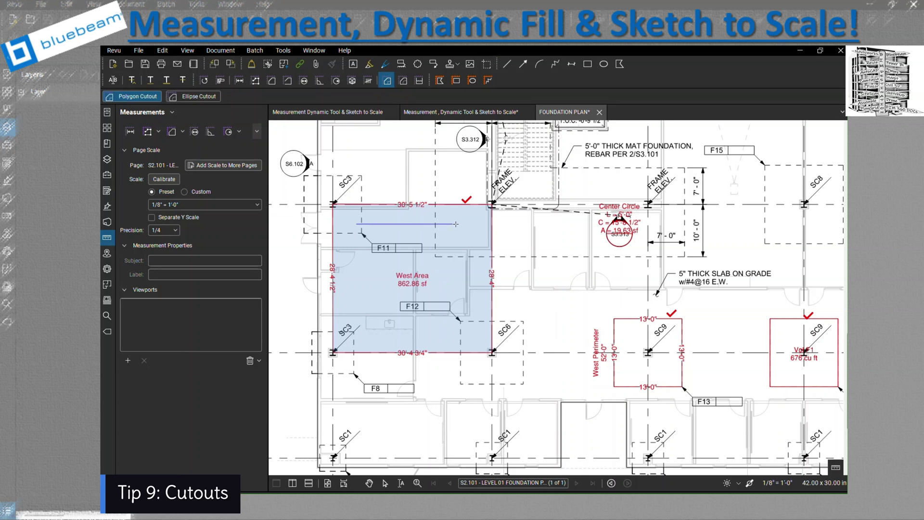
Finish and close the West Area polygon cutout, reducing its area from 862.86 sf to 503.79 sf
left_click(459, 223)
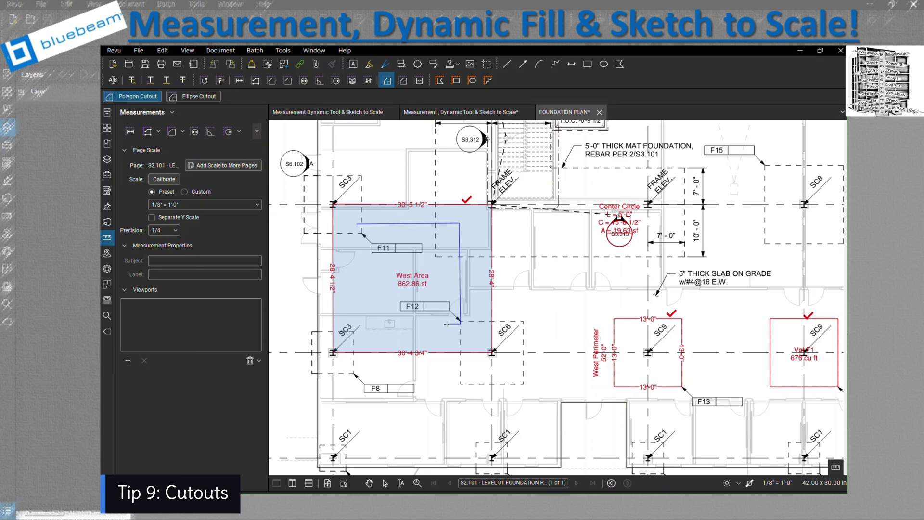
left_click(366, 322)
left_click(356, 223)
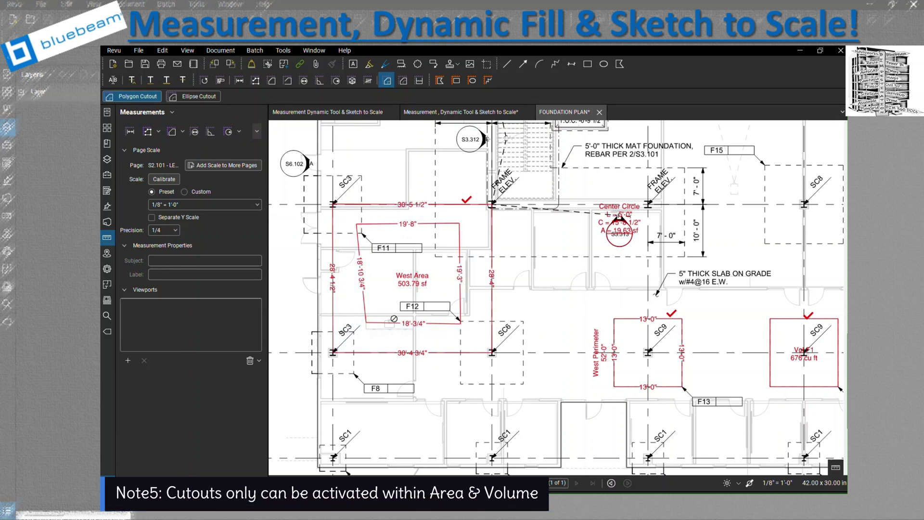
left_click(403, 81)
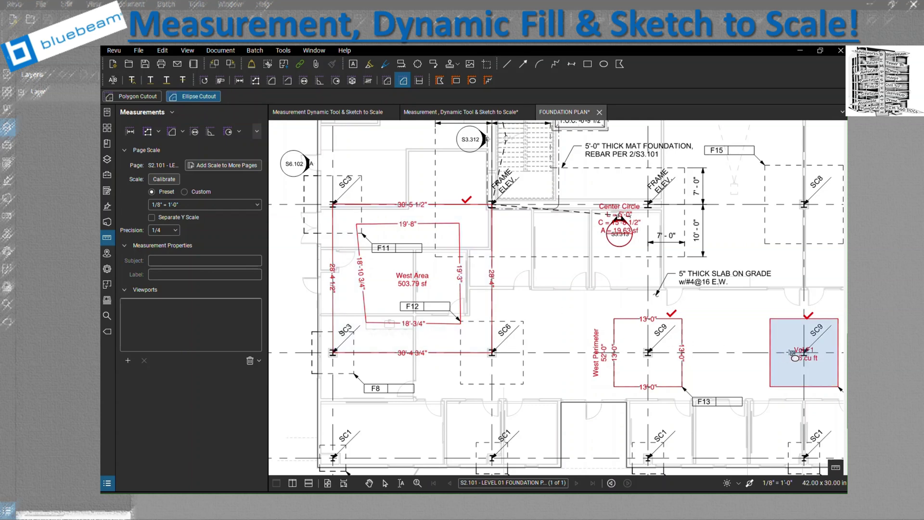
Cut a wide elliptical hole in the lower Vol F1 footing, dropping it from 676 to 596.85 cu ft
scroll(793, 356, "up", 5)
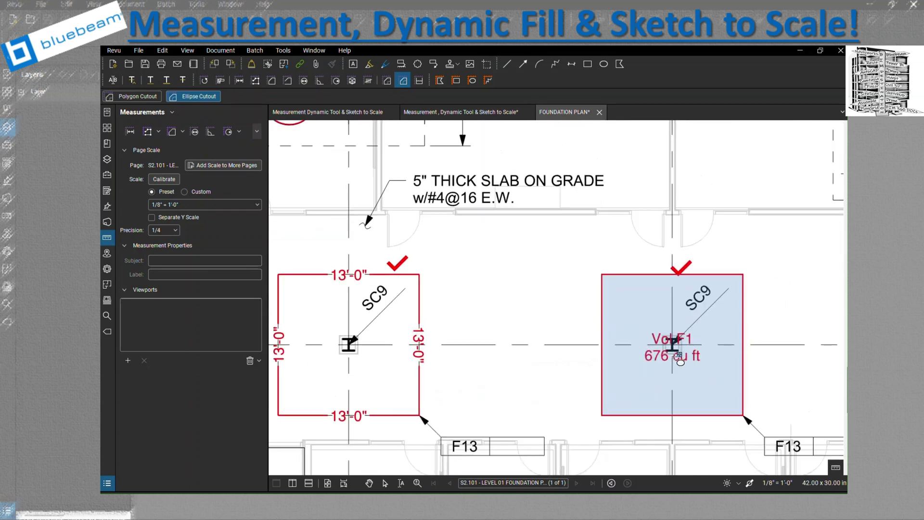
left_click_drag(672, 344, 711, 393)
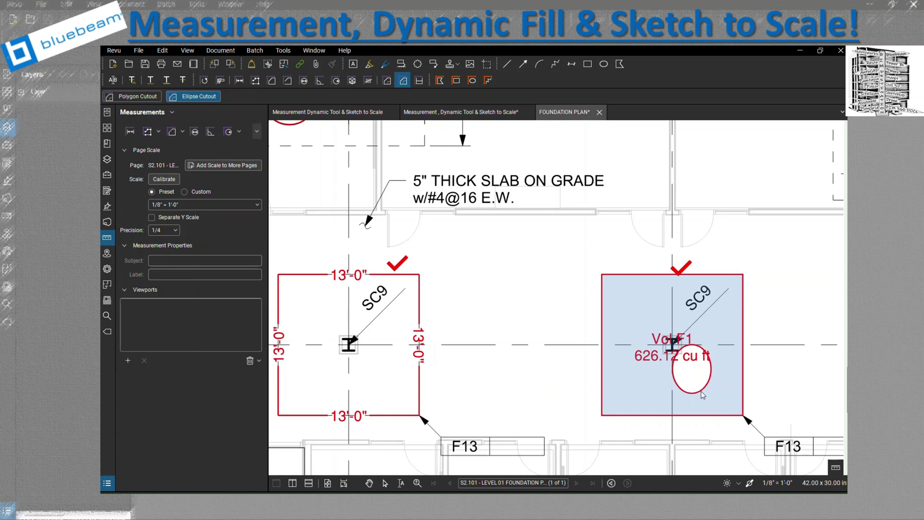
key("Escape")
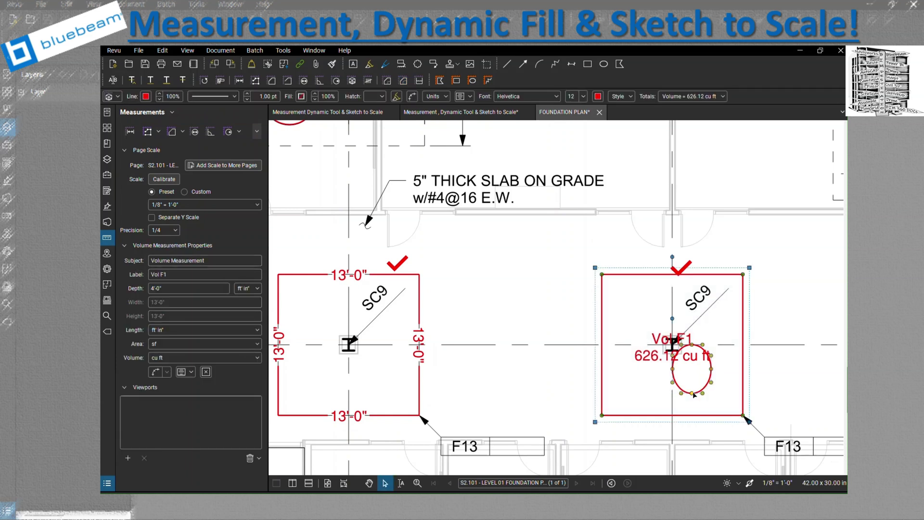
scroll(693, 393, "up", 3)
key("ctrl+z")
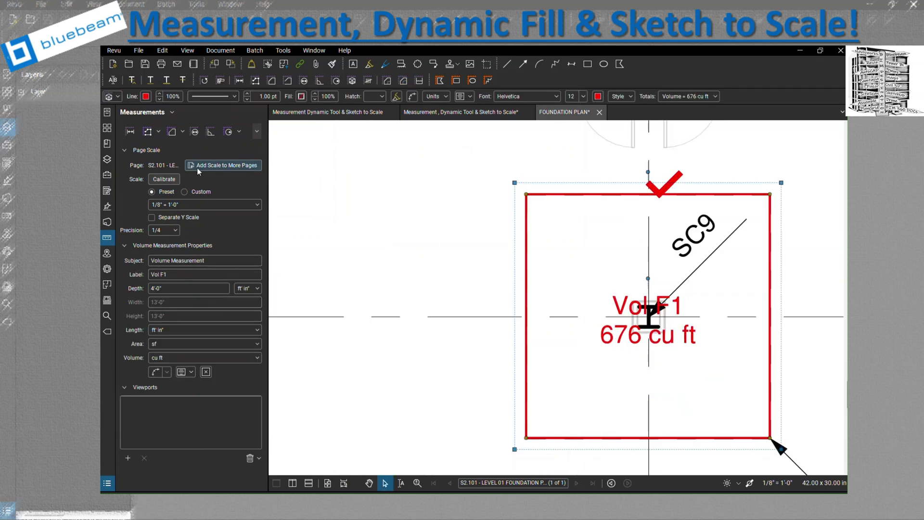
left_click(403, 81)
left_click_drag(571, 373, 748, 423)
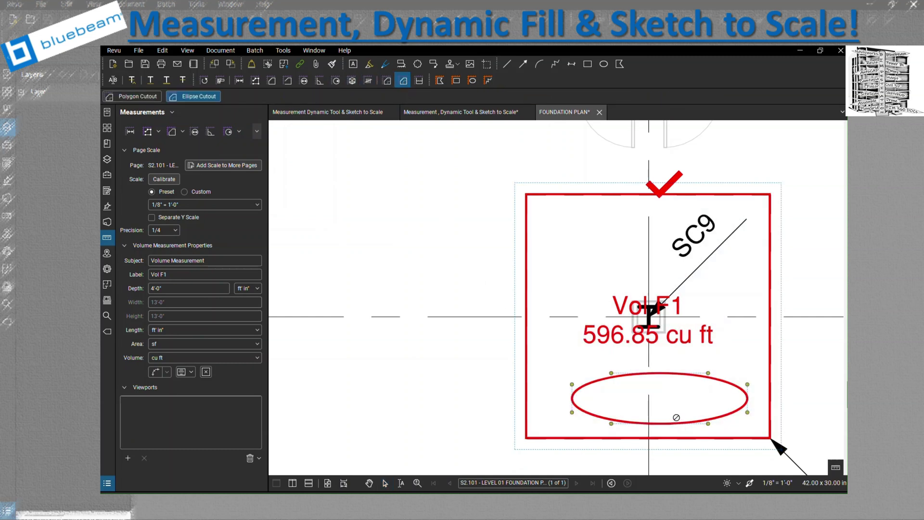
scroll(701, 358, "down", 5)
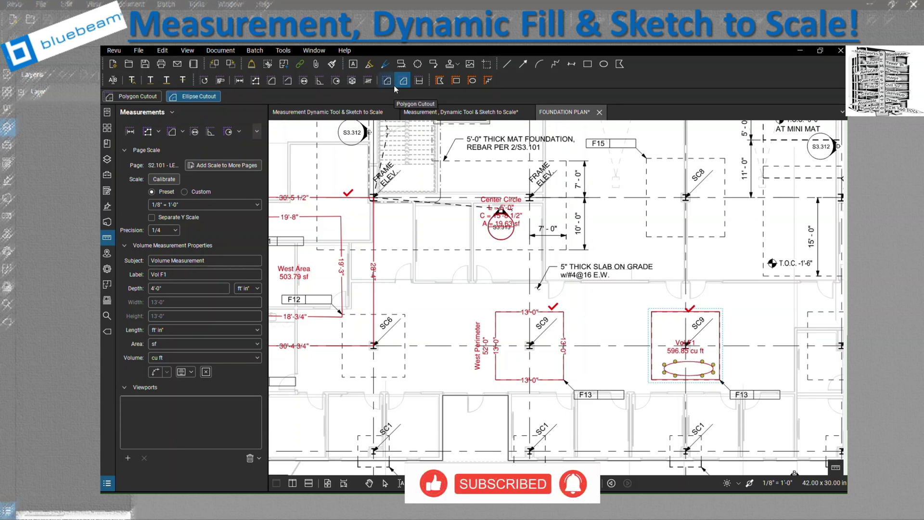
Zoom out to the full foundation plan and bring up the Dynamic Fill tools
scroll(591, 339, "down", 2)
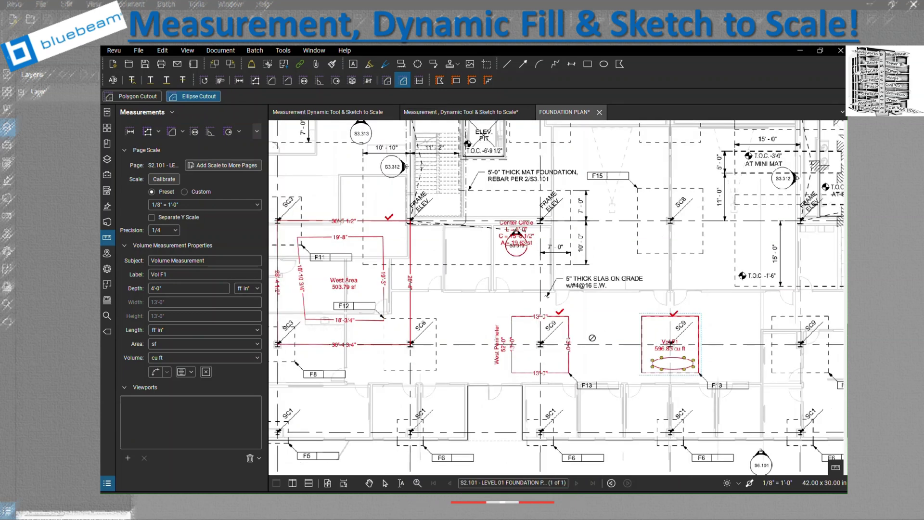
scroll(619, 318, "up", 2)
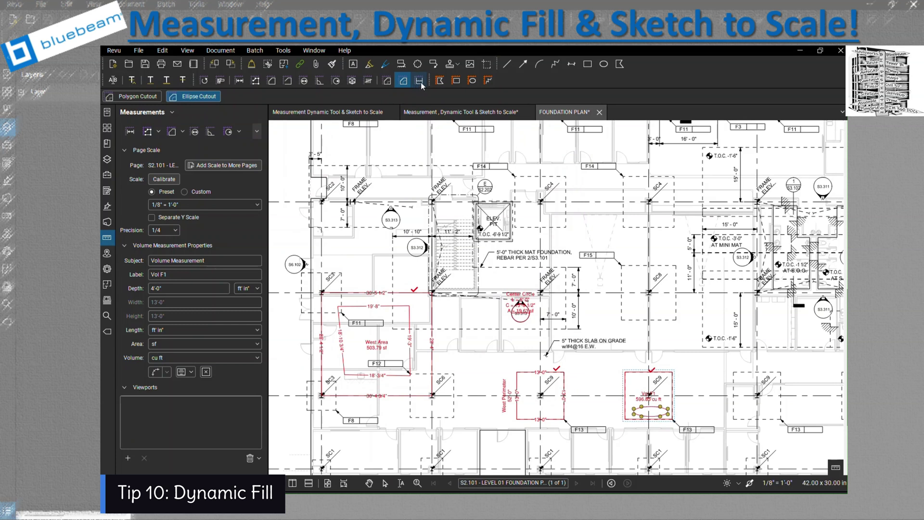
left_click(420, 82)
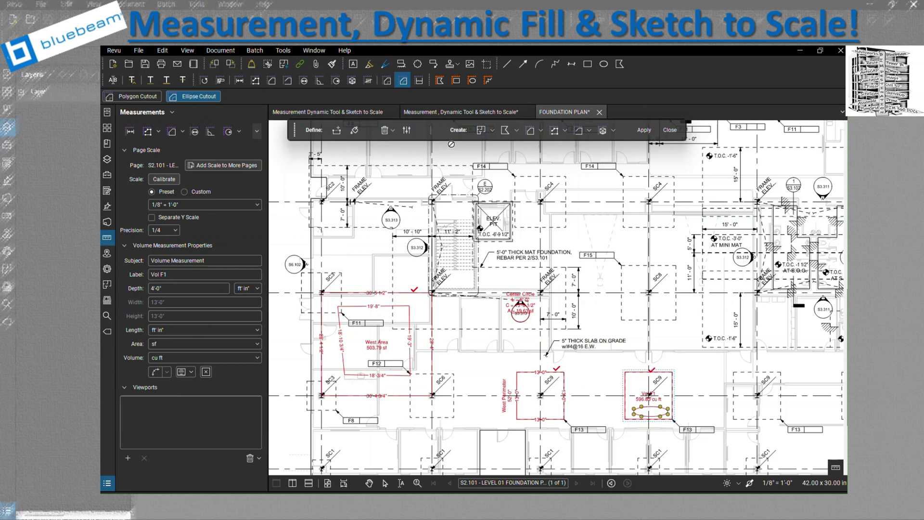
Draw a rectangular fill boundary around the SC4 footing box
left_click(337, 131)
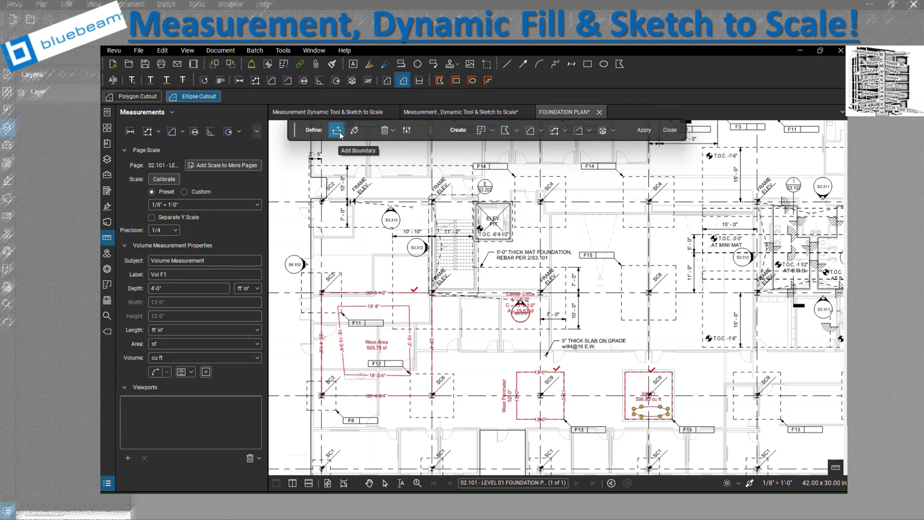
left_click(515, 176)
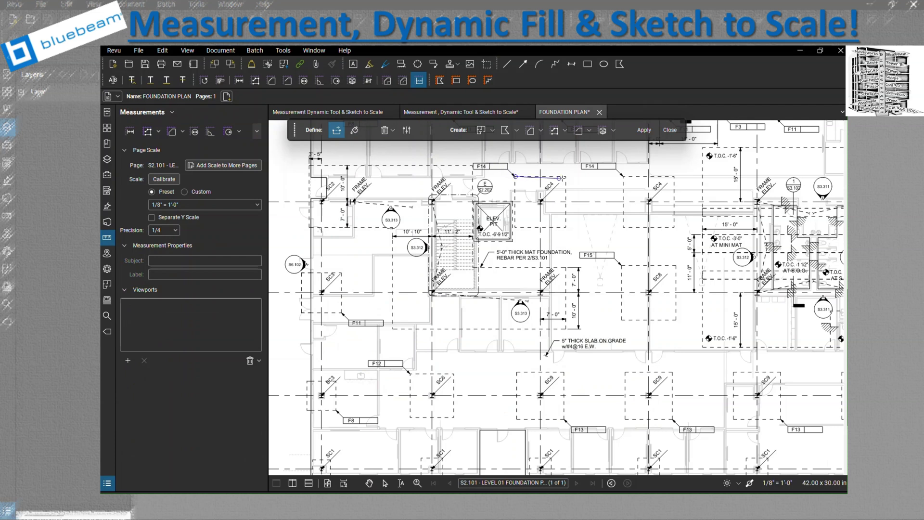
left_click(565, 177)
left_click(515, 176)
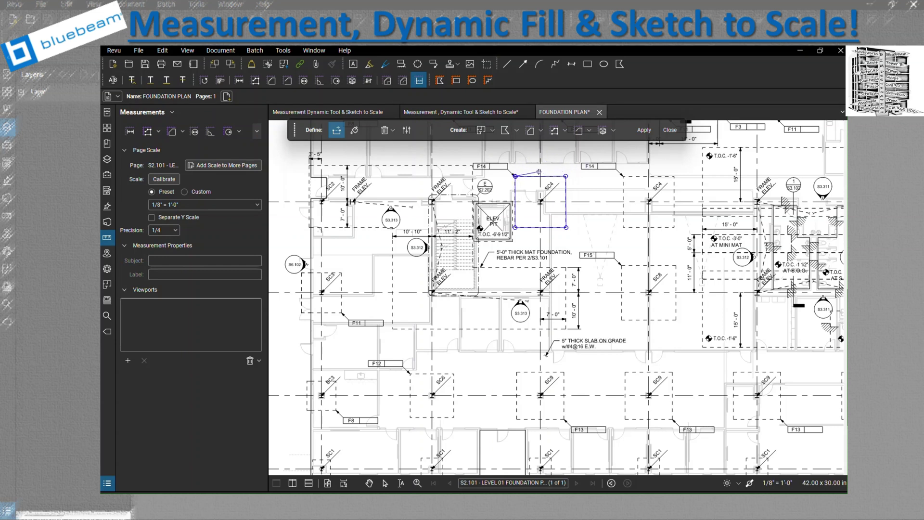
left_click(515, 177)
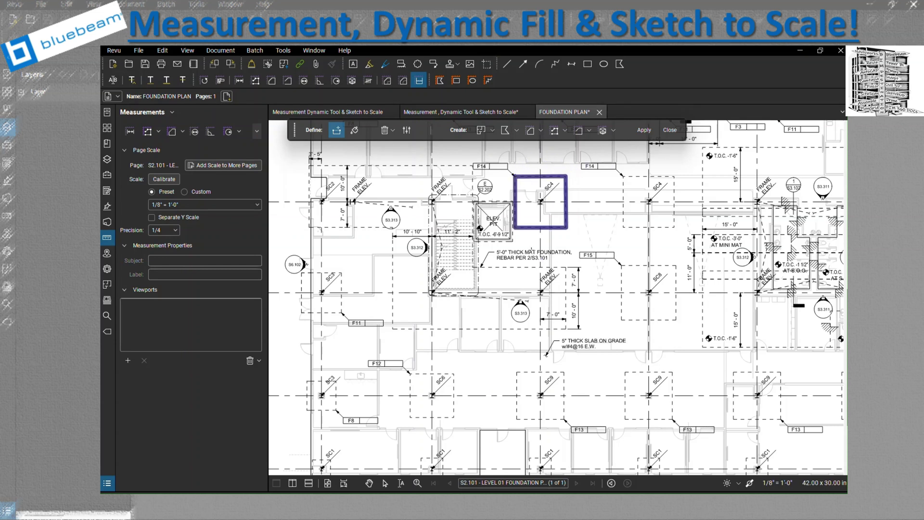
Fill inside the SC4 boundary and apply it as a 51'-9 3/4" perimeter measurement
left_click(355, 130)
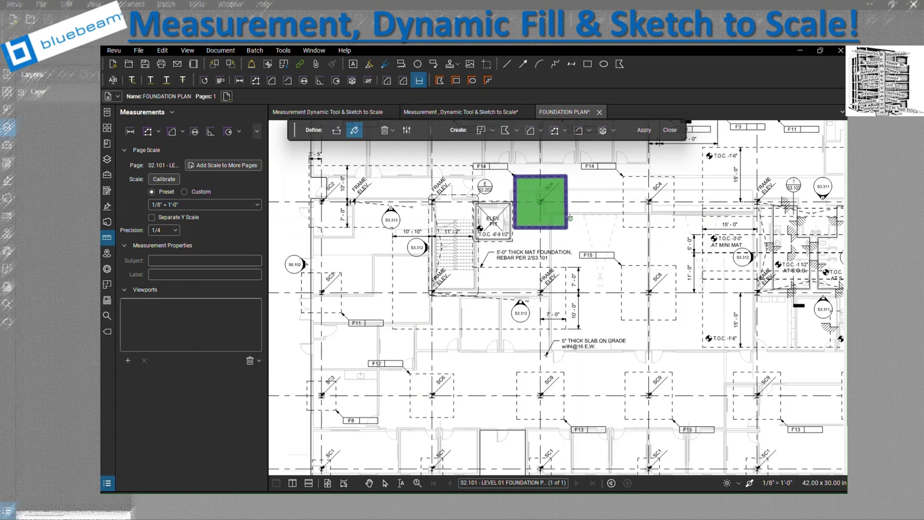
left_click(565, 131)
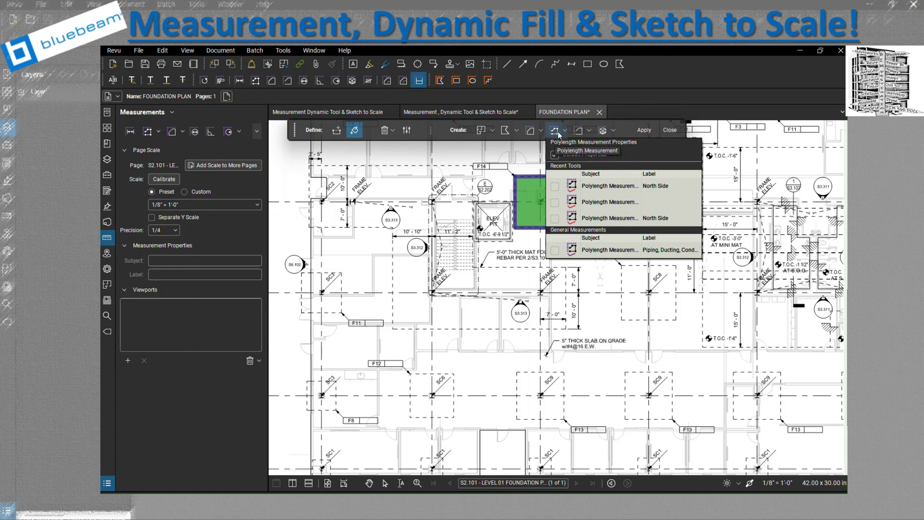
left_click(565, 155)
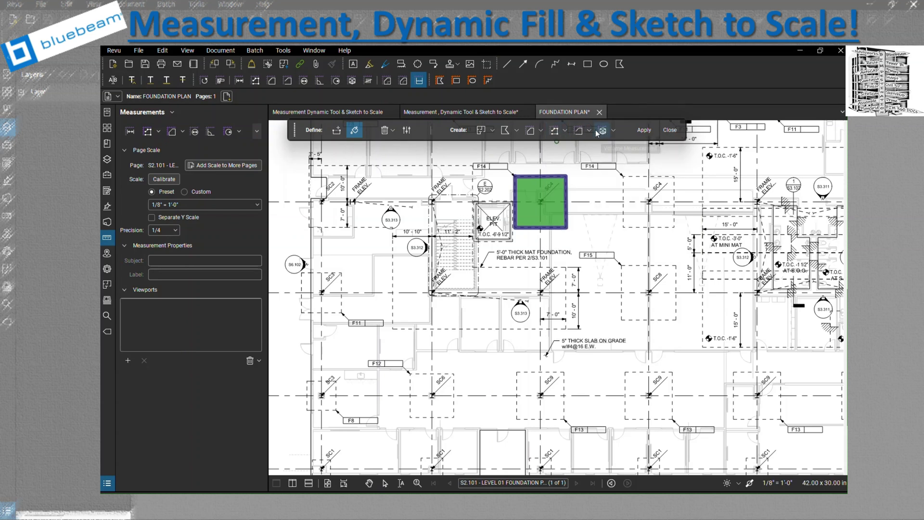
left_click(579, 134)
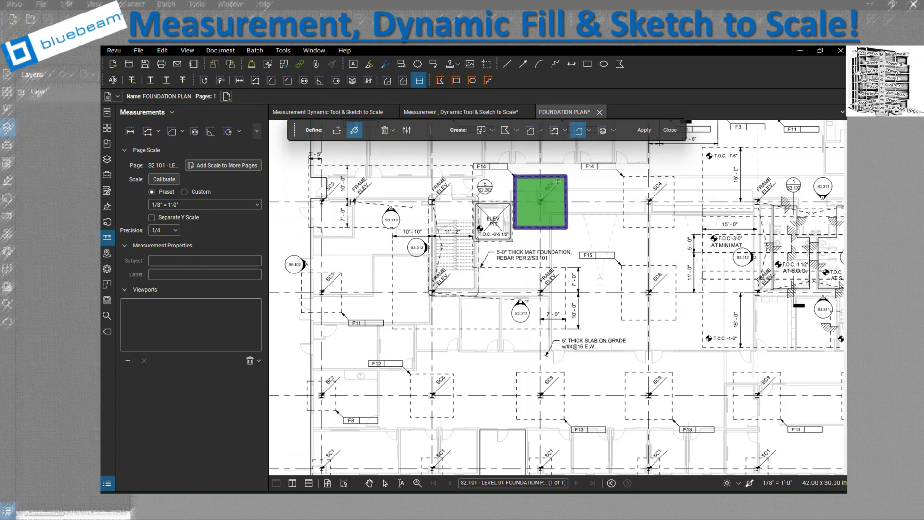
left_click(644, 129)
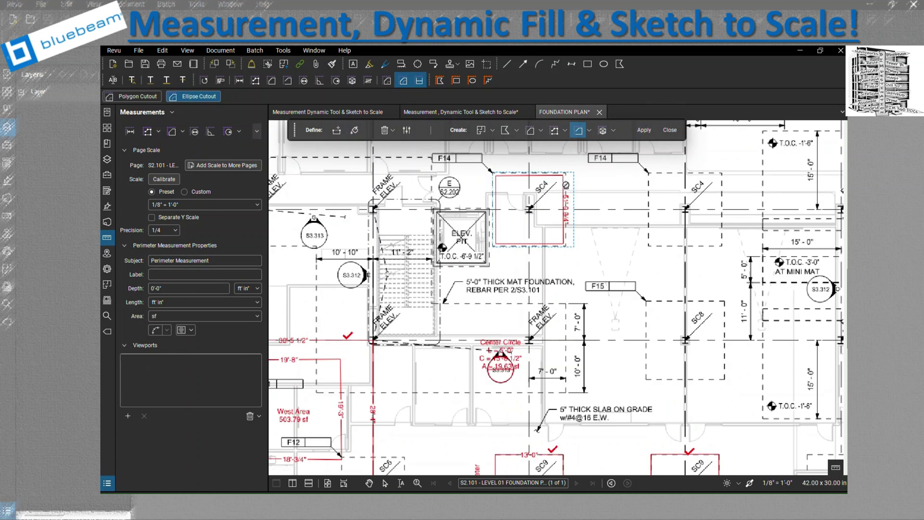
Select the new SC4 perimeter measurement and pan the plan to the mat foundation area
scroll(563, 187, "up", 3)
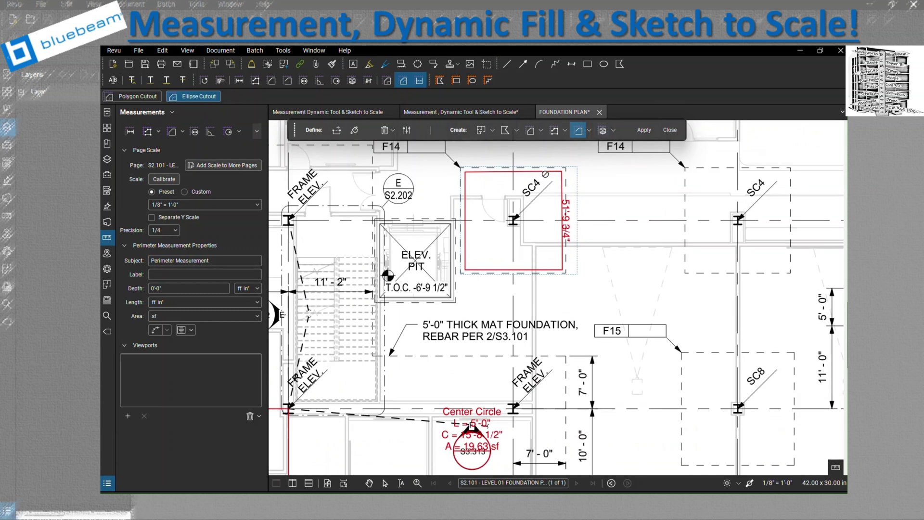
left_click(547, 179)
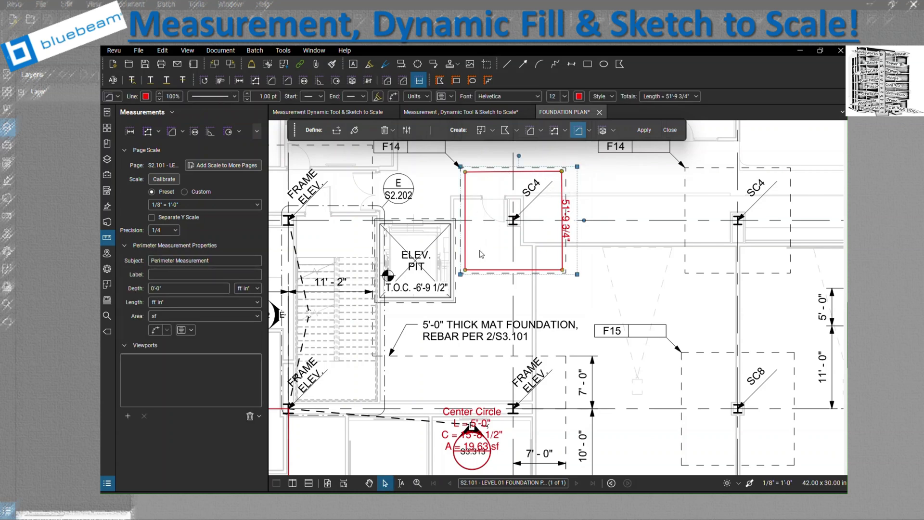
scroll(481, 255, "down", 3)
scroll(629, 348, "up", 3)
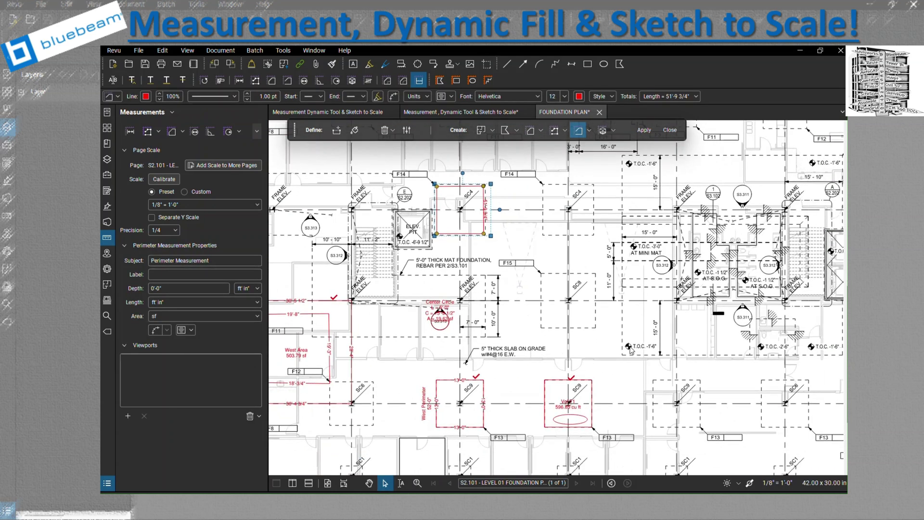
left_click_drag(527, 224, 517, 295)
Draw an open U-shaped fill boundary around the tall SC4–SC8 footing outline
left_click(336, 130)
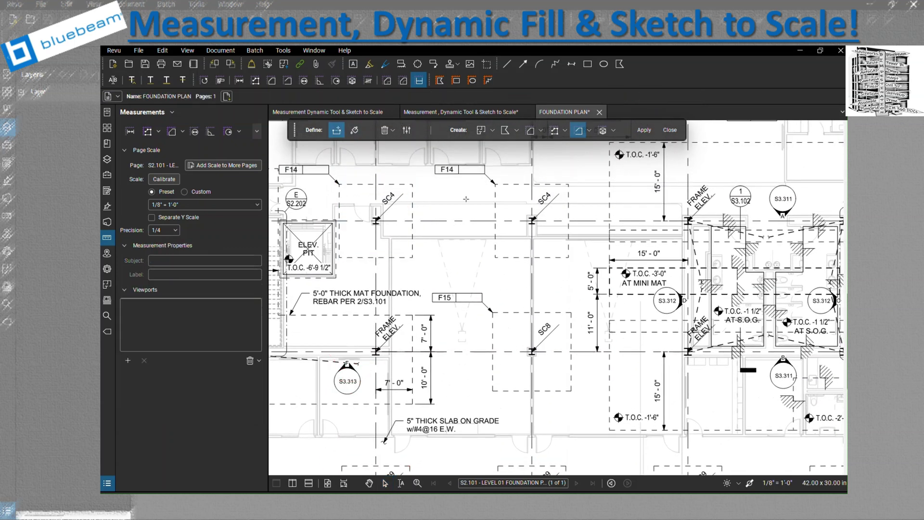
left_click(494, 184)
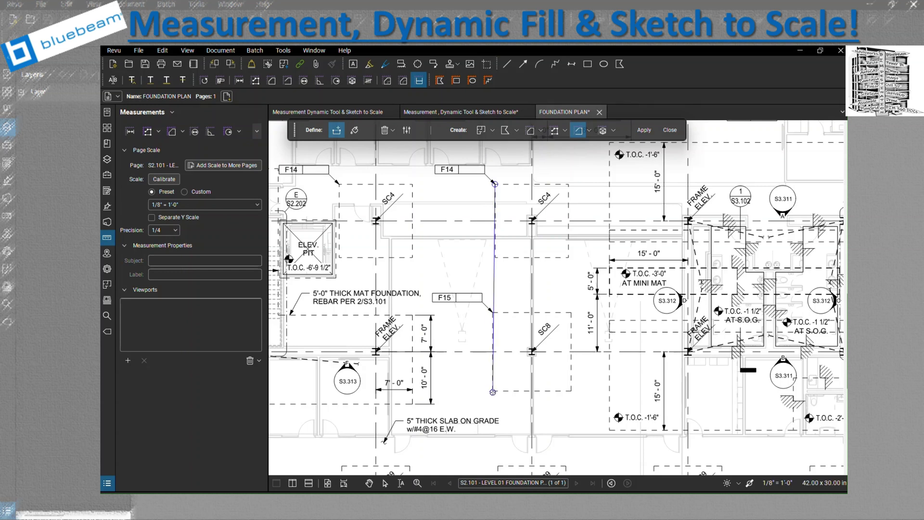
left_click(493, 391)
left_click(571, 392)
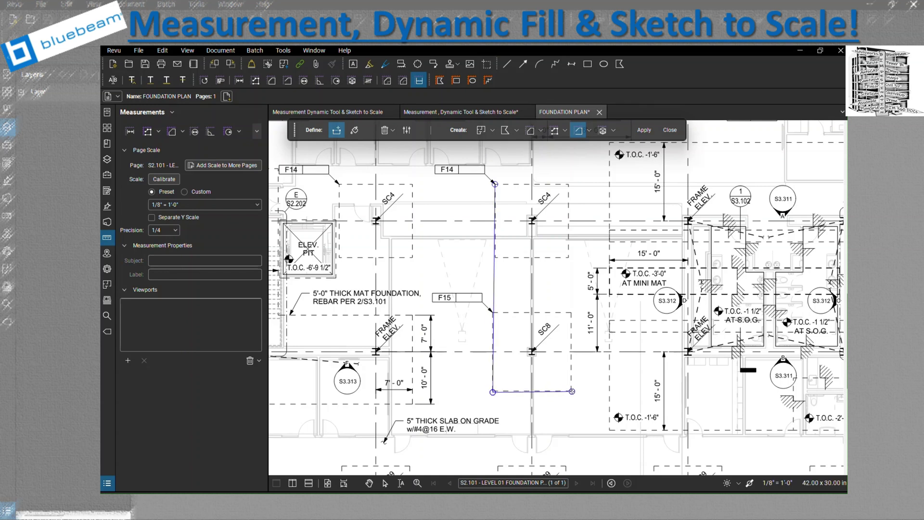
left_click(570, 312)
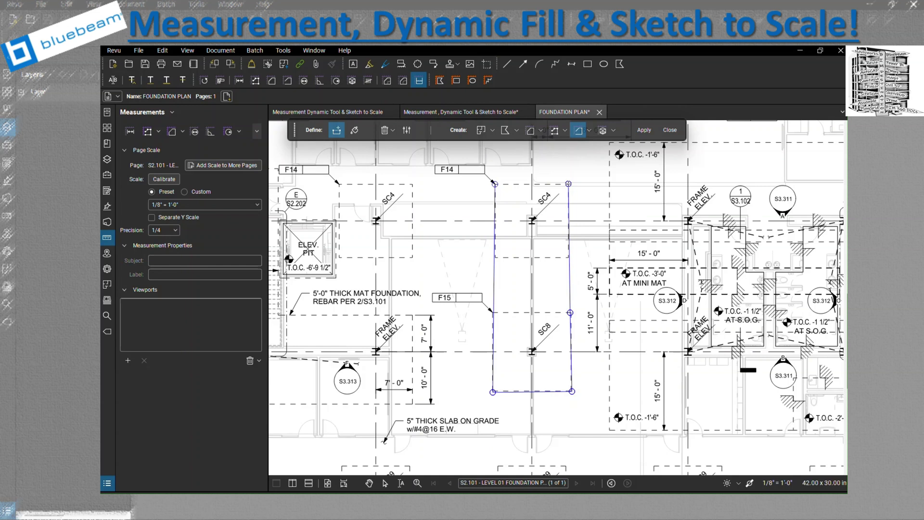
double_click(568, 183)
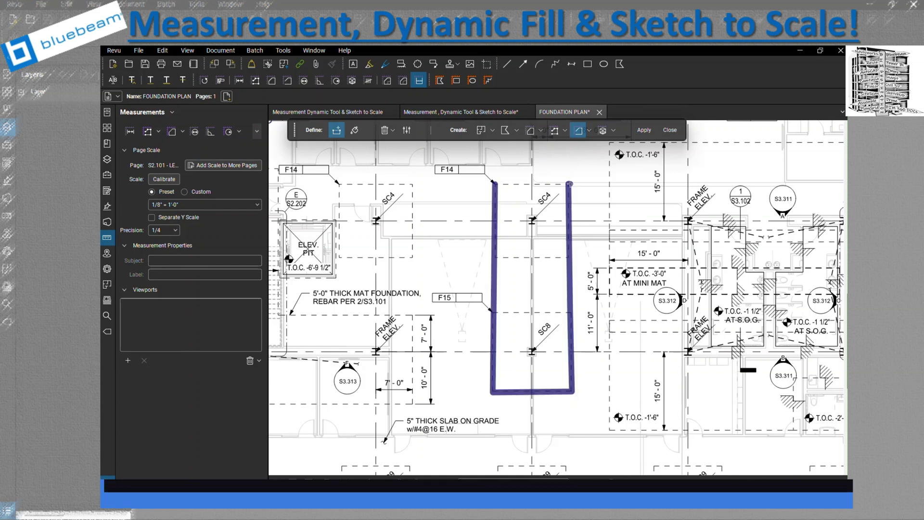
Flood-fill inside the U-shaped boundary and close its open top edge with a boundary line
left_click(357, 131)
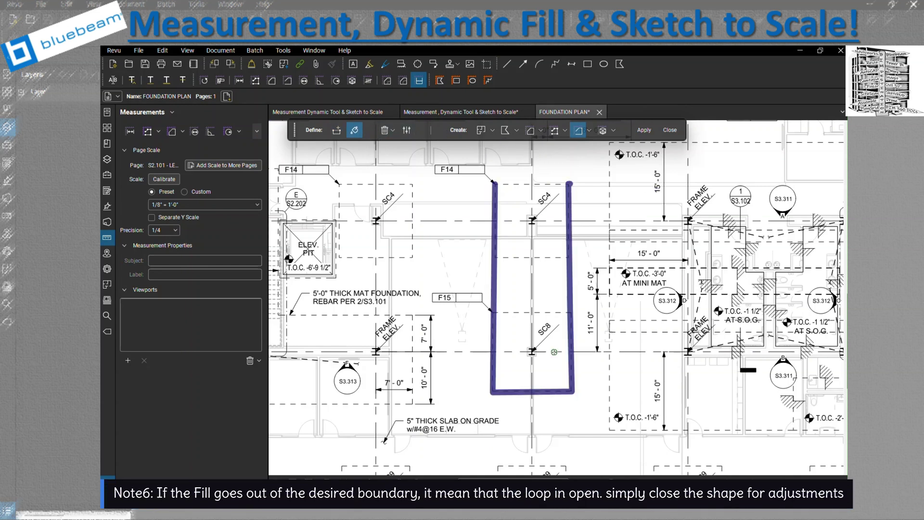
left_click_drag(547, 350, 546, 350)
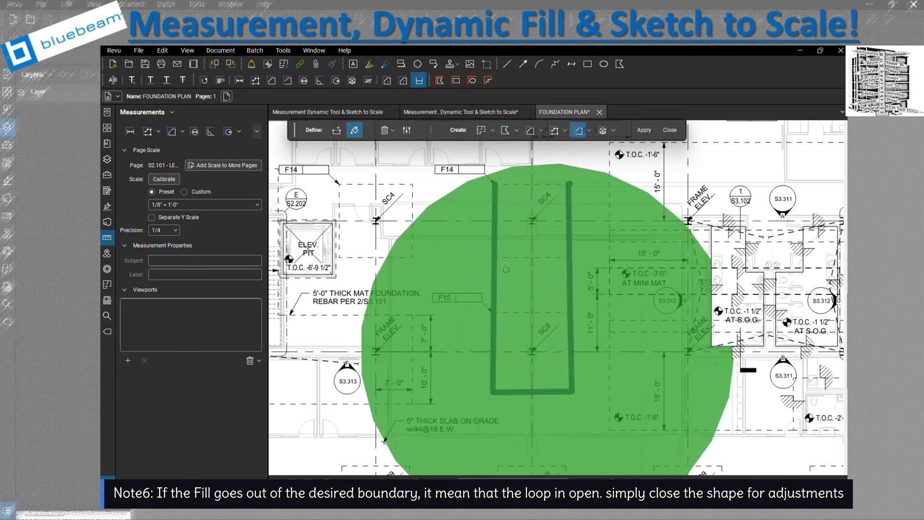
left_click(337, 130)
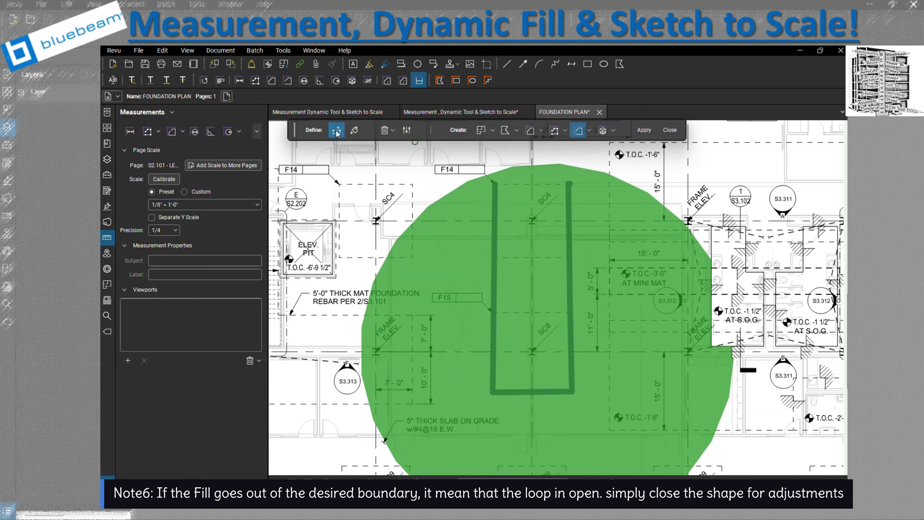
left_click(569, 184)
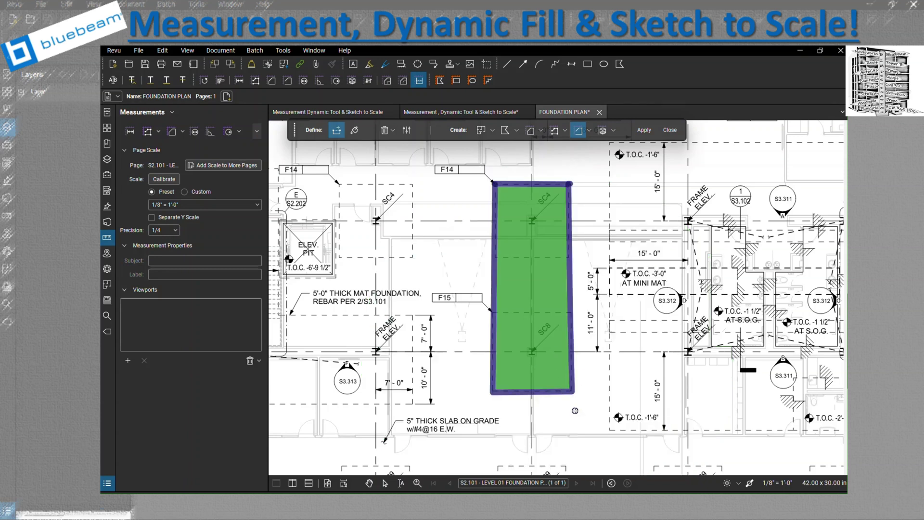
Apply the footing fill as a 3'-0" deep volume measurement of 1,558.66 cu ft
left_click(604, 134)
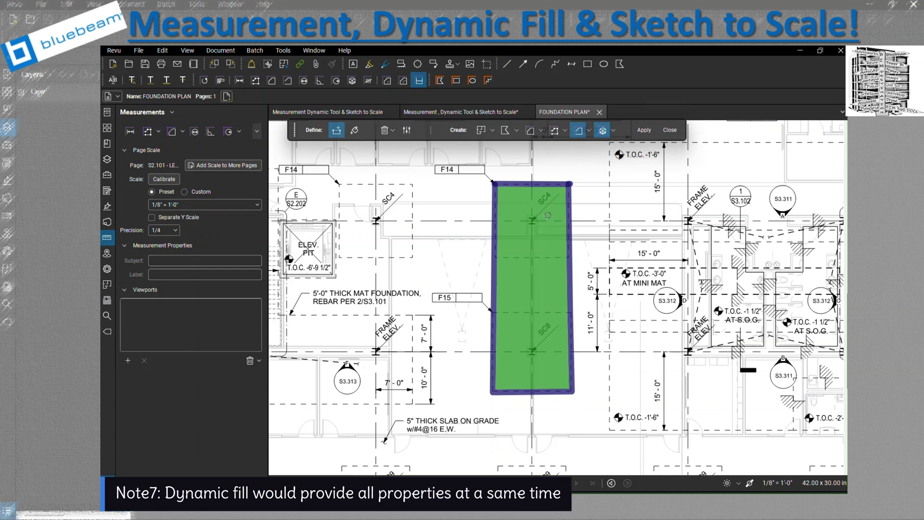
left_click(614, 130)
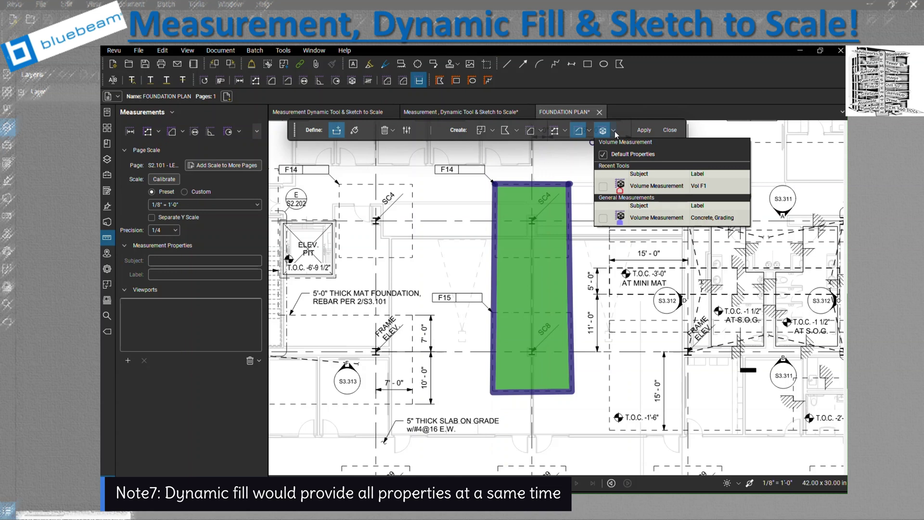
left_click(644, 130)
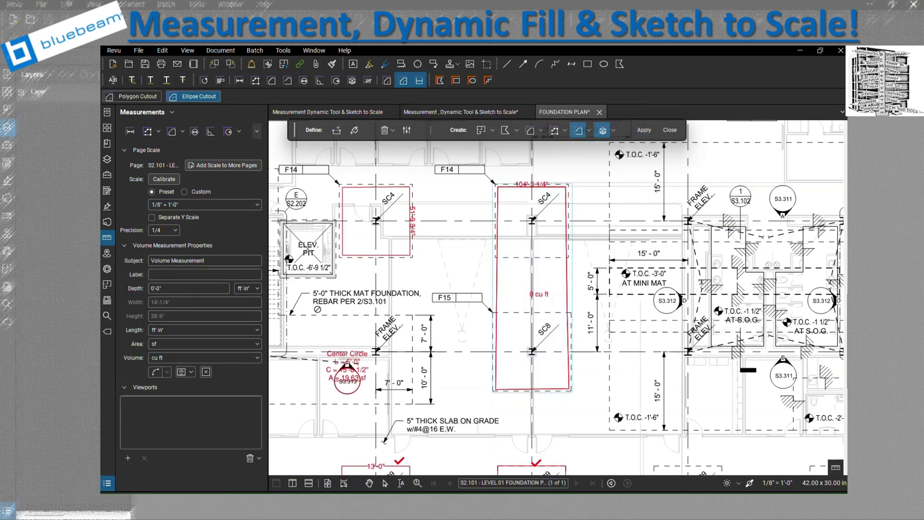
left_click(155, 290)
type("3'-0")
key("Return")
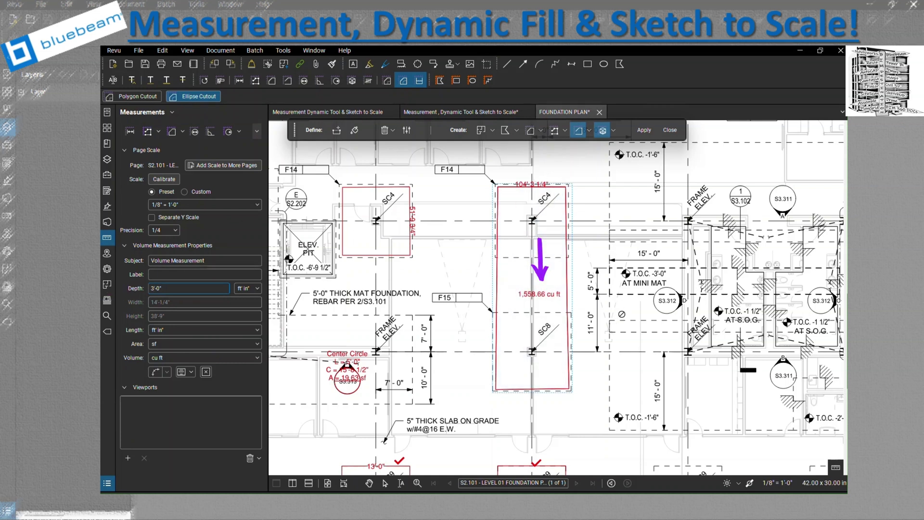
Display segment length labels on the footing volume's sides
left_click(542, 131)
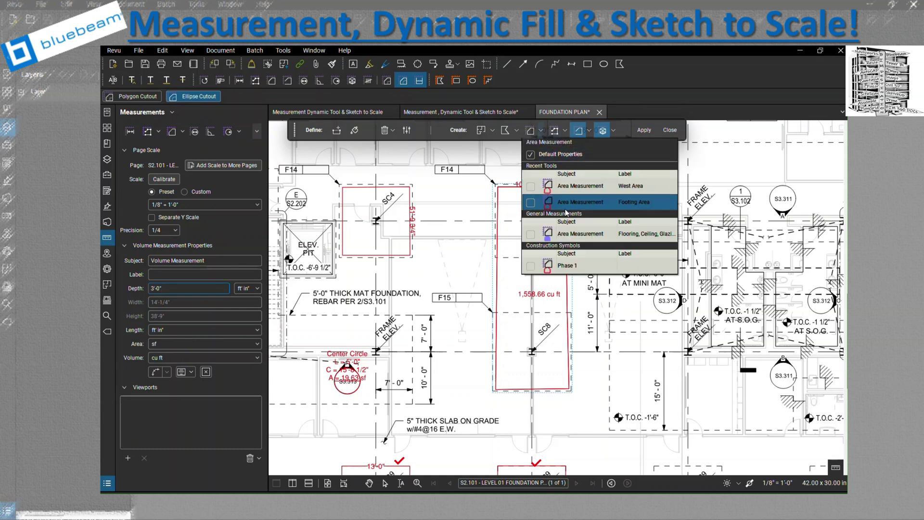
left_click(533, 136)
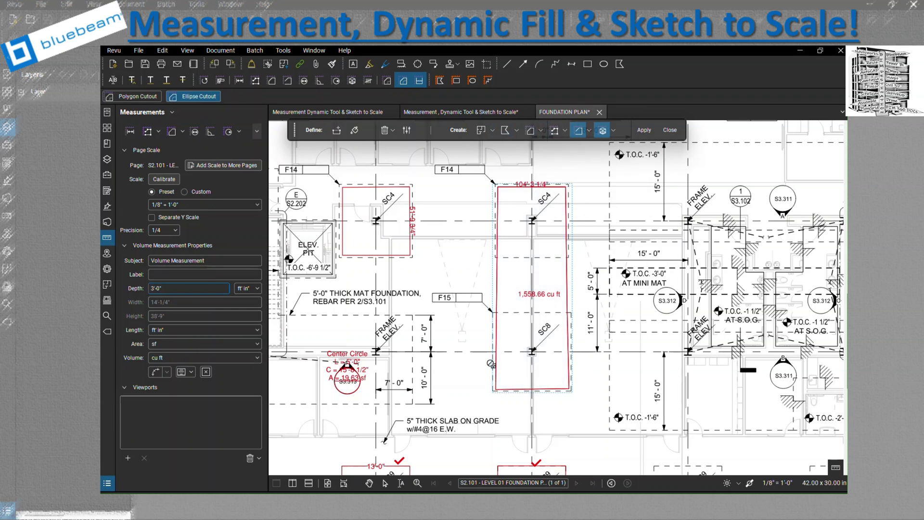
left_click(155, 373)
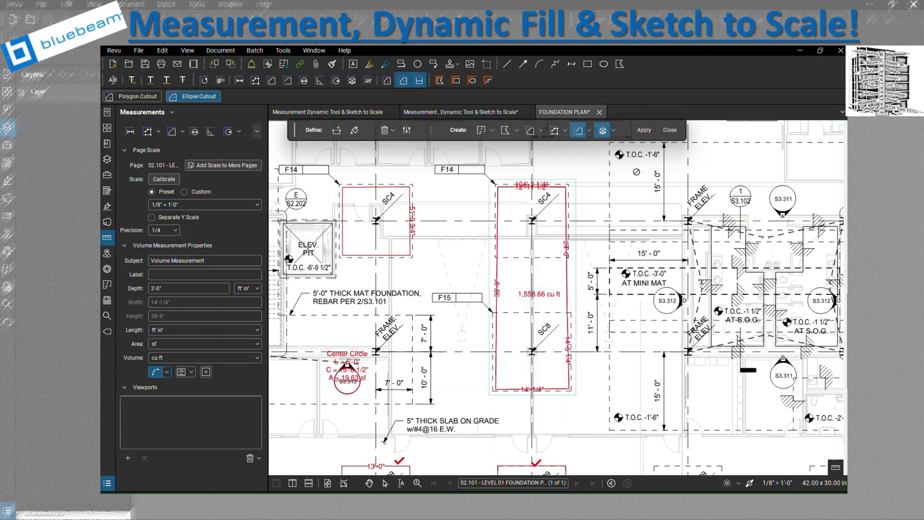
Review the Dynamic Fill settings, leaving Edge Sensitivity on High
left_click(407, 131)
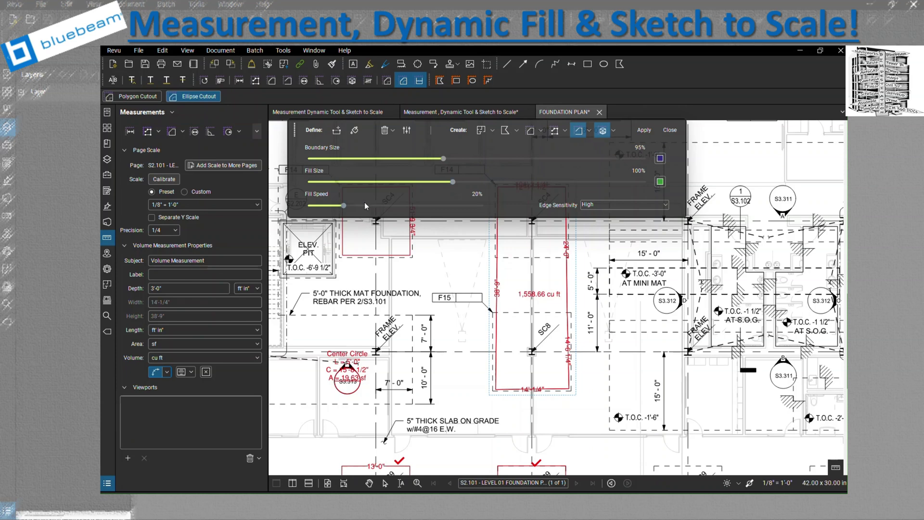
left_click(601, 205)
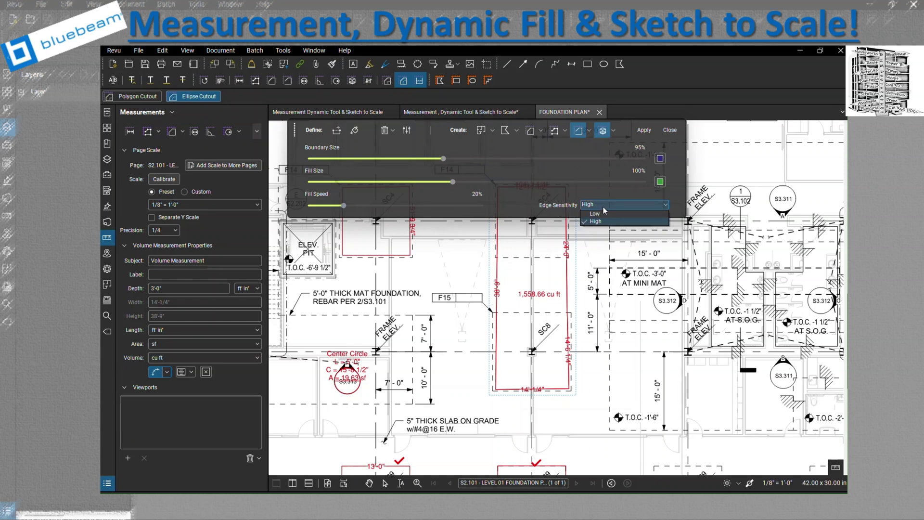
left_click(602, 207)
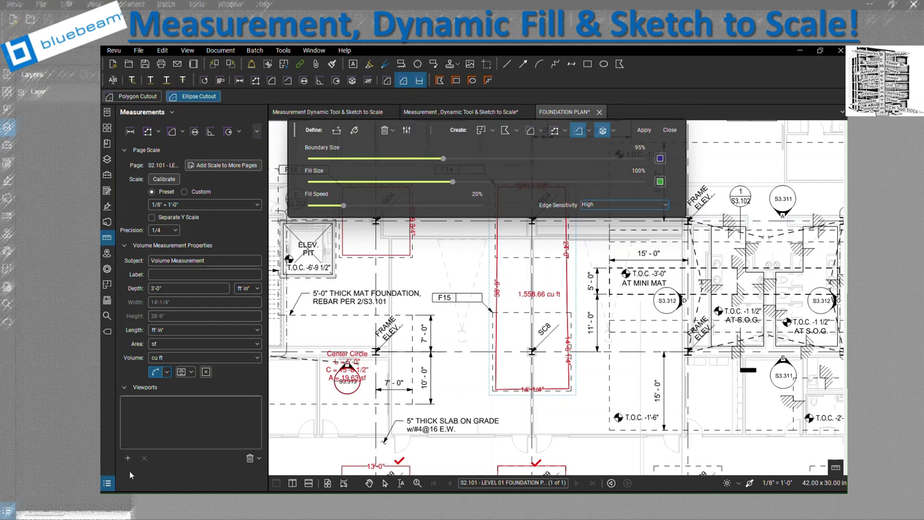
Enlarge the Markups List, widen its Measurement column, and show the Columns choices
left_click(108, 483)
scroll(485, 423, "down", 3)
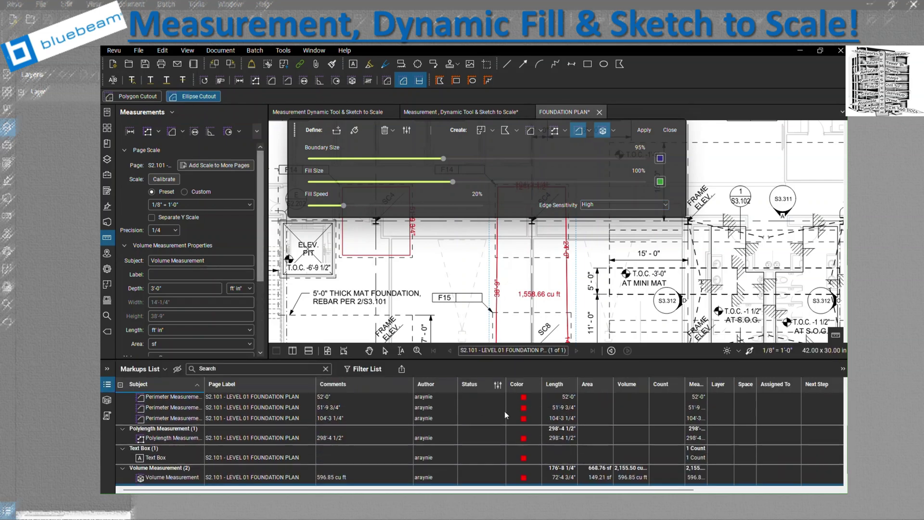
left_click_drag(543, 358, 543, 225)
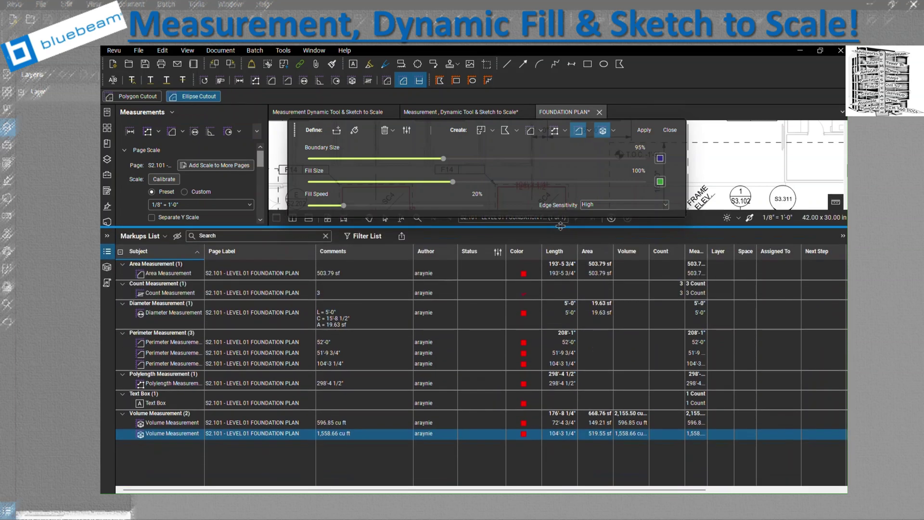
left_click_drag(707, 248, 747, 248)
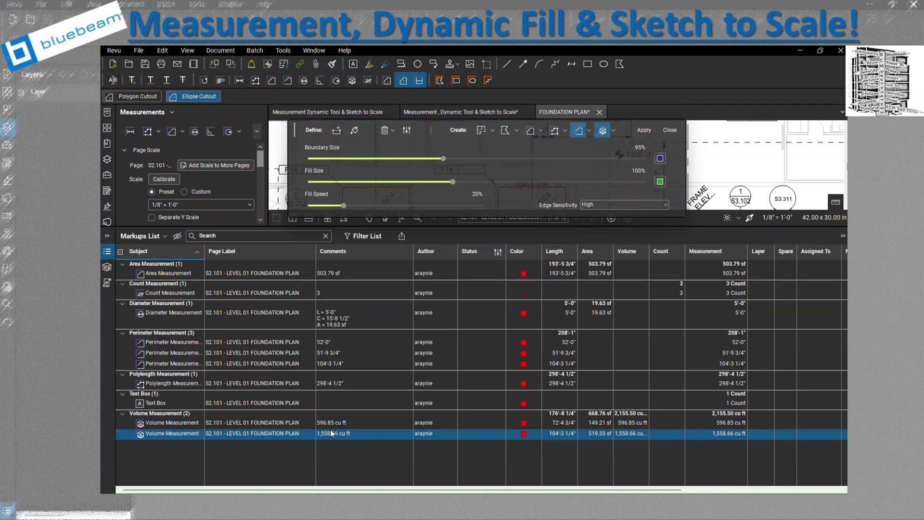
left_click(166, 237)
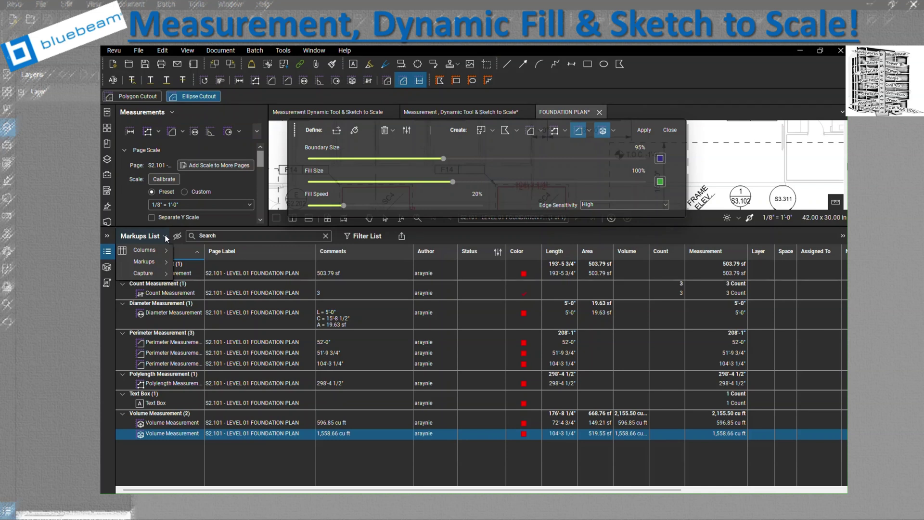
mouse_move(164, 253)
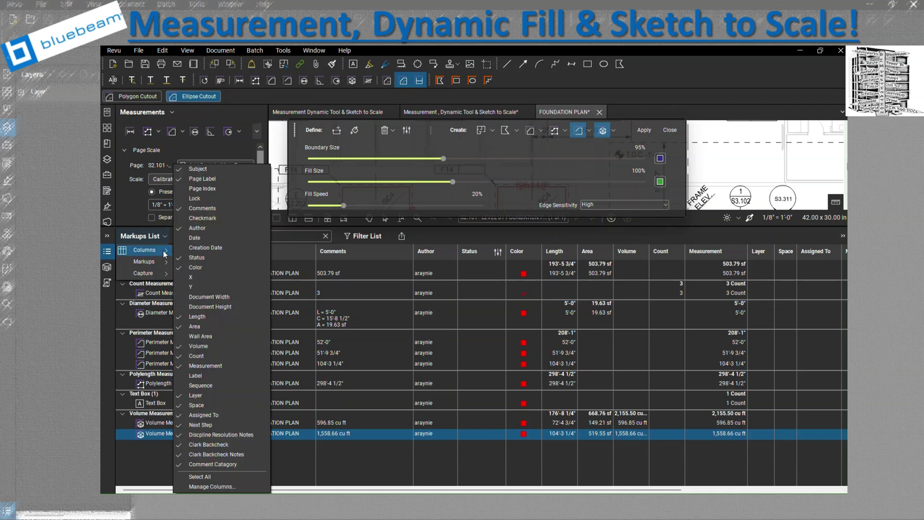
Add a Label column and hide Subject, Layer, Space, Assigned To and other extra columns
left_click(180, 170)
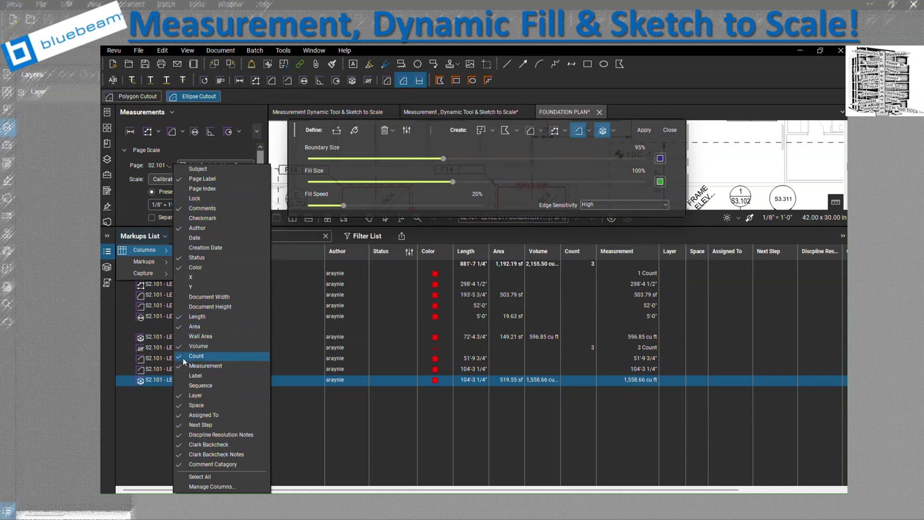
left_click(185, 376)
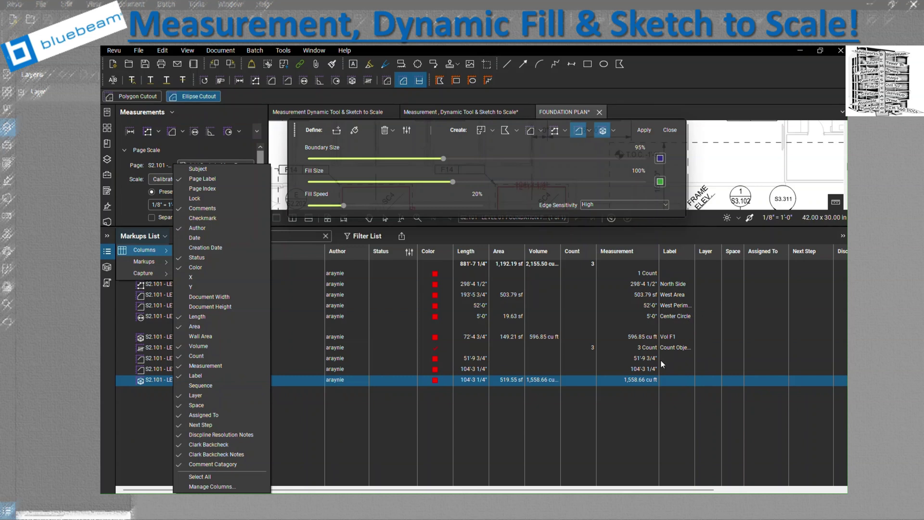
left_click(183, 464)
left_click(181, 454)
left_click(183, 444)
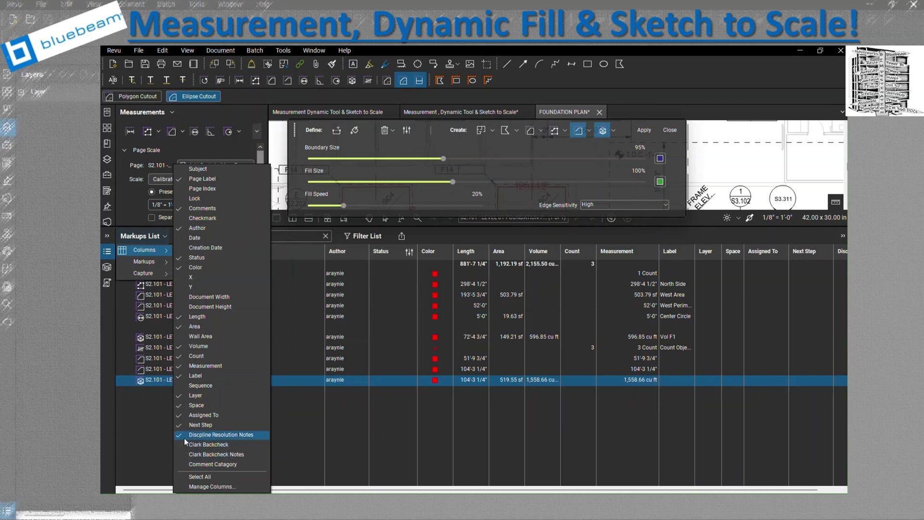
left_click(184, 435)
left_click(183, 426)
left_click(183, 415)
left_click(182, 405)
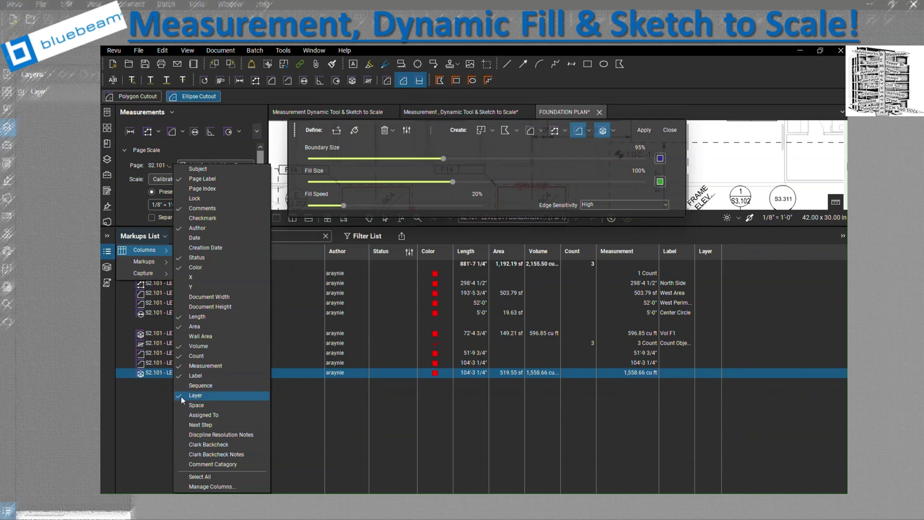
left_click(181, 396)
Autofit the Label column and group the markups by Label with subtotals
left_click(487, 387)
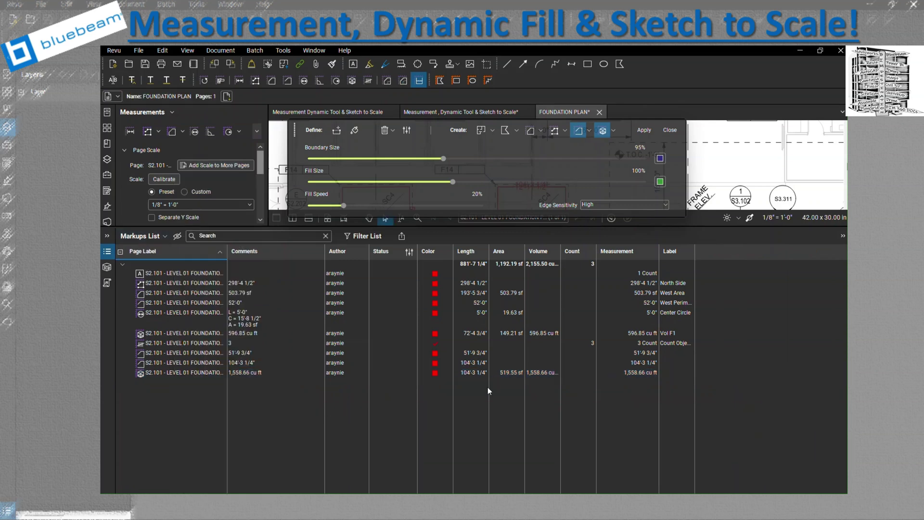
double_click(695, 252)
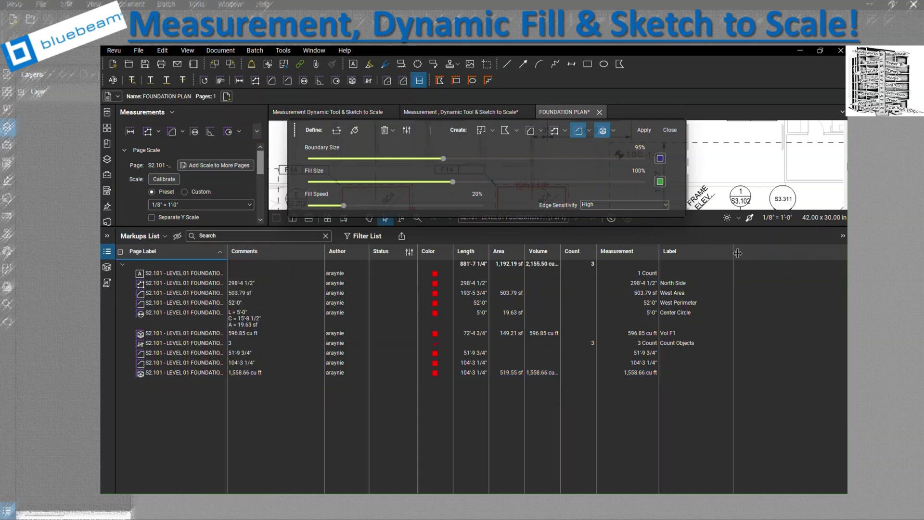
left_click(690, 254)
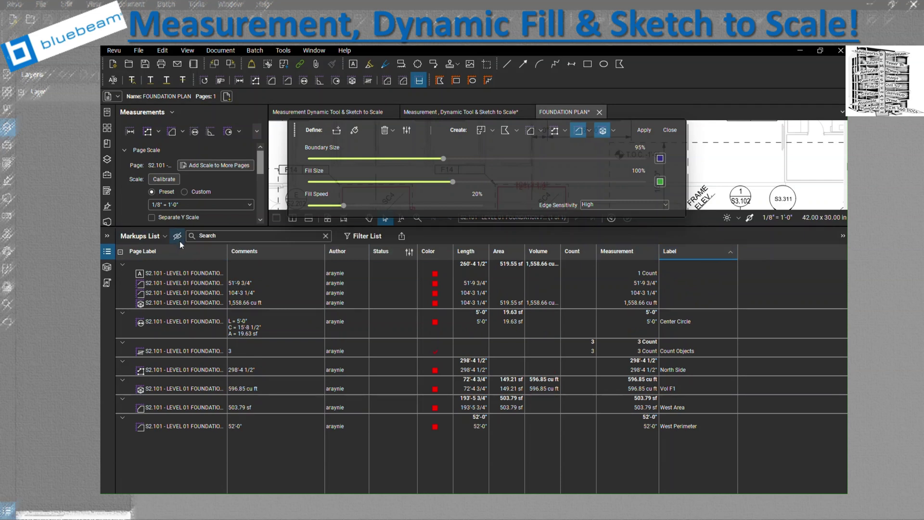
Mark the 51'9 3/4" perimeter markup as Accepted and turn on the column filter row
left_click(390, 286)
left_click(408, 252)
mouse_move(449, 266)
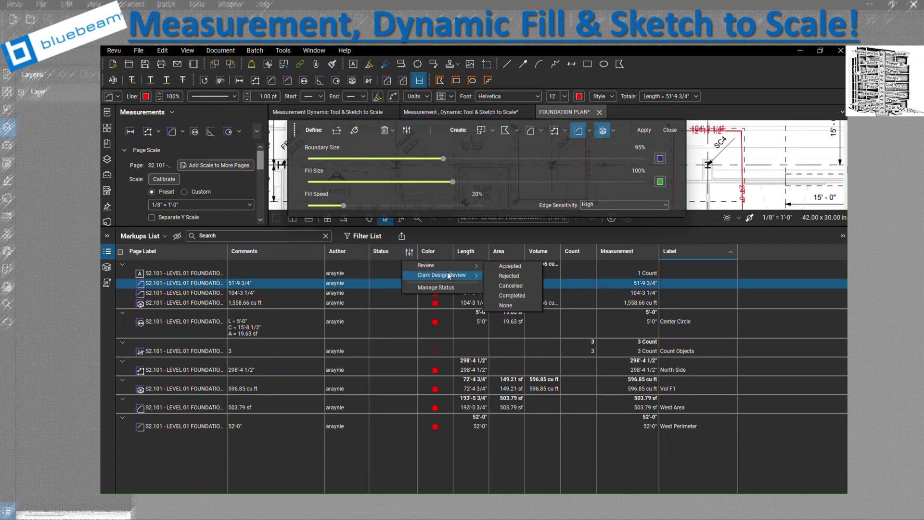
left_click(503, 267)
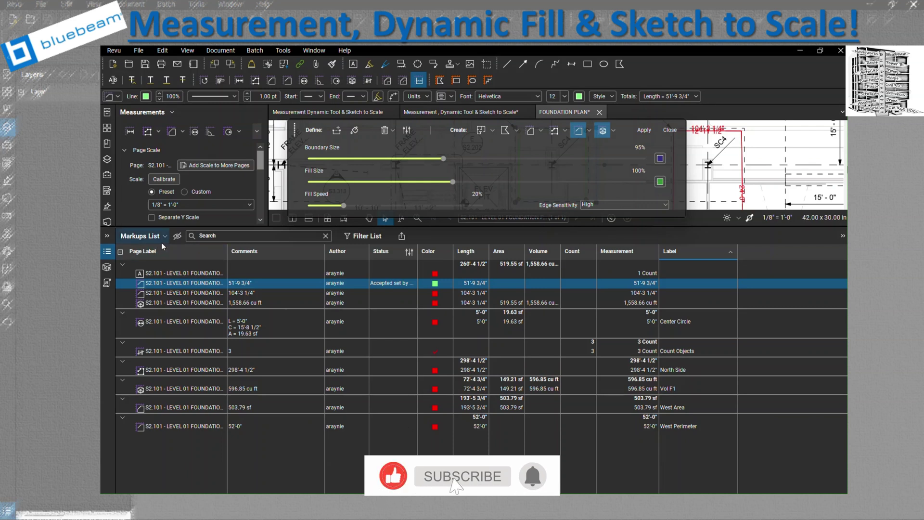
left_click(361, 237)
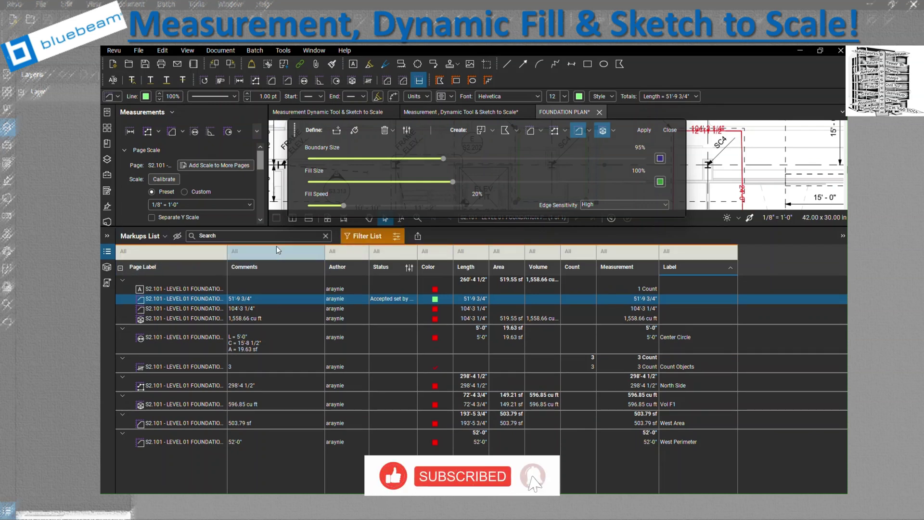
Open column management for the Markups List and scroll through the available columns
left_click(165, 236)
mouse_move(162, 250)
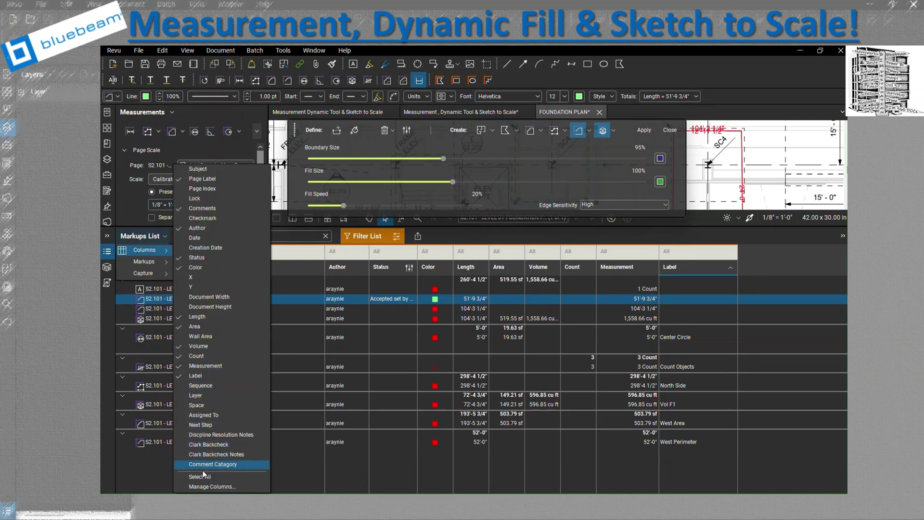
left_click(295, 453)
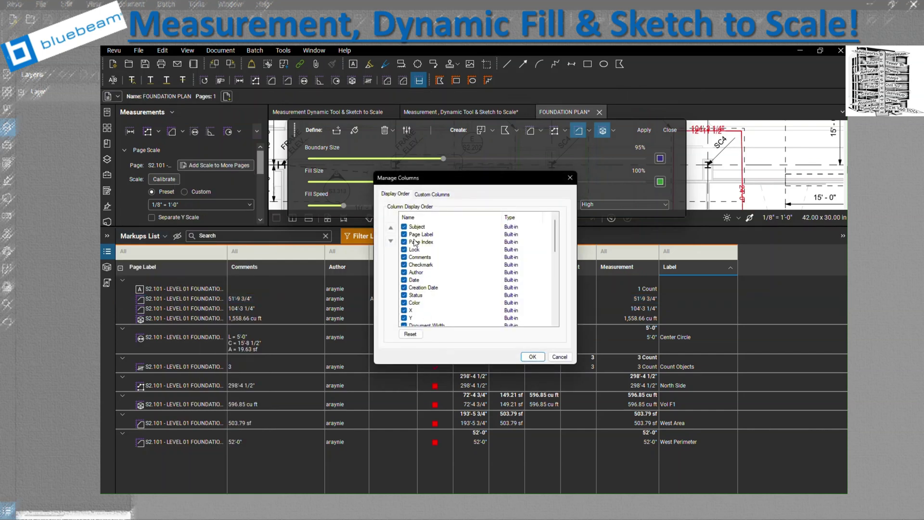
scroll(414, 242, "down", 5)
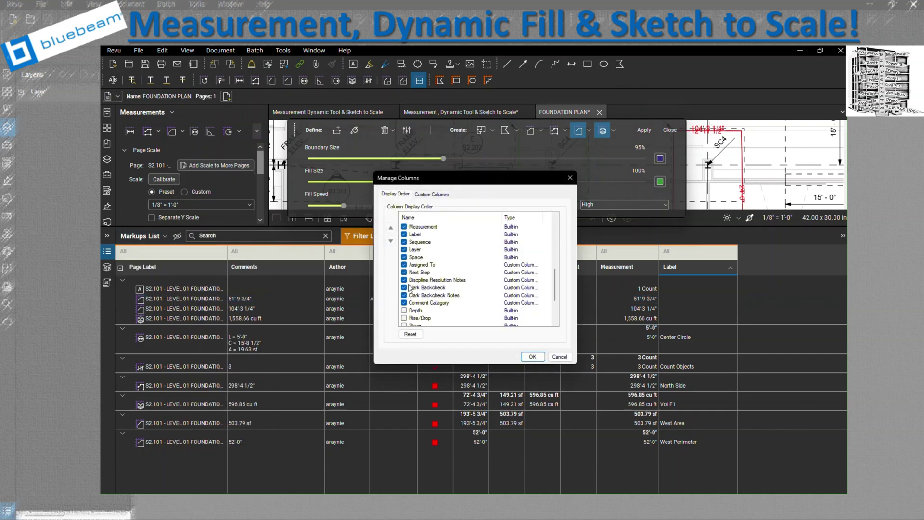
scroll(410, 287, "up", 3)
scroll(410, 287, "up", 2)
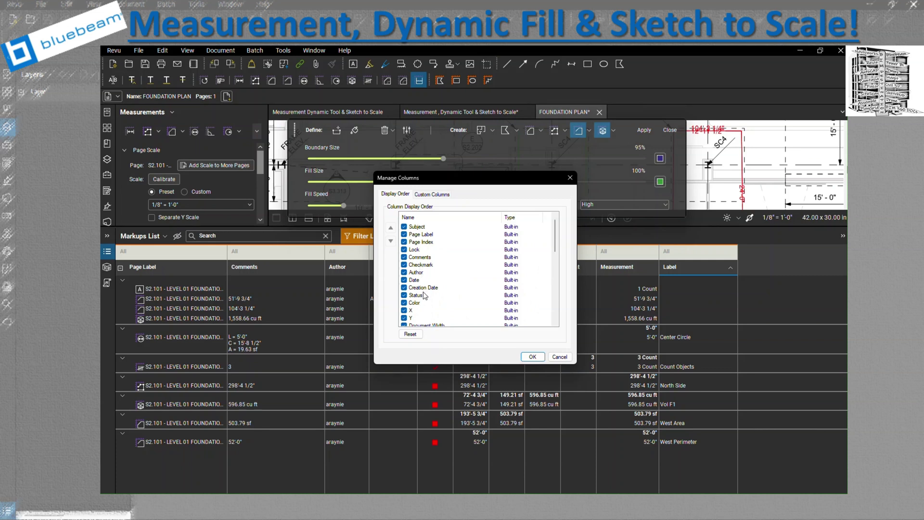
scroll(423, 295, "down", 2)
Move the Area column up six places to sit after Page Label, then close the Markups List
left_click(421, 311)
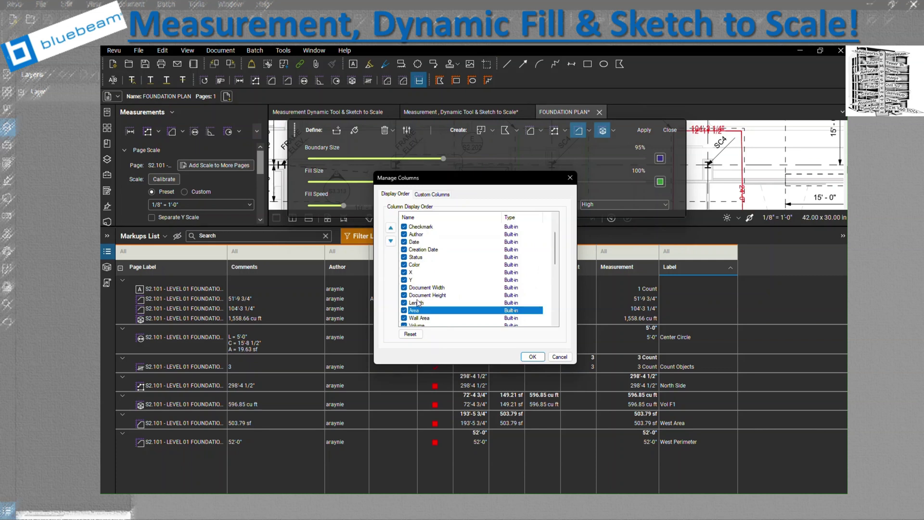
left_click(391, 228)
left_click(391, 227)
left_click(391, 228)
left_click(391, 227)
left_click(391, 227)
left_click(391, 228)
left_click(391, 228)
left_click(390, 227)
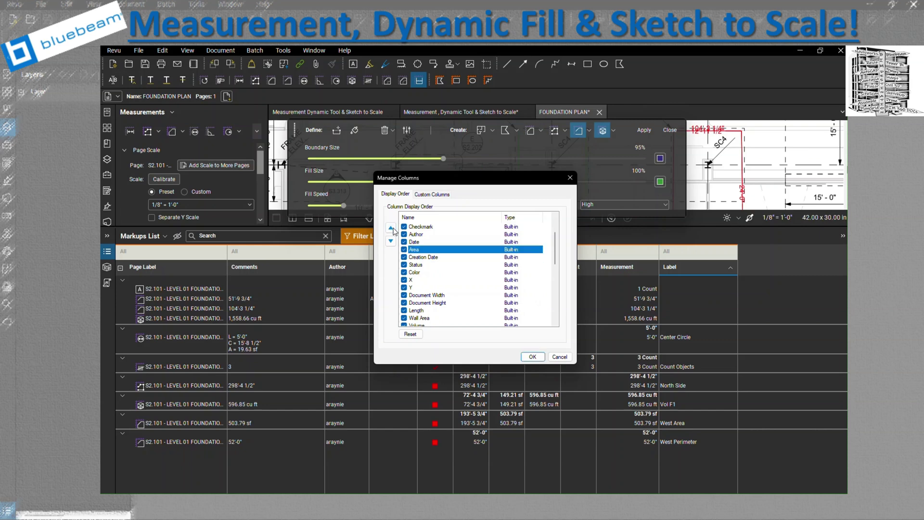
left_click(391, 227)
left_click(390, 227)
left_click(391, 228)
left_click(391, 228)
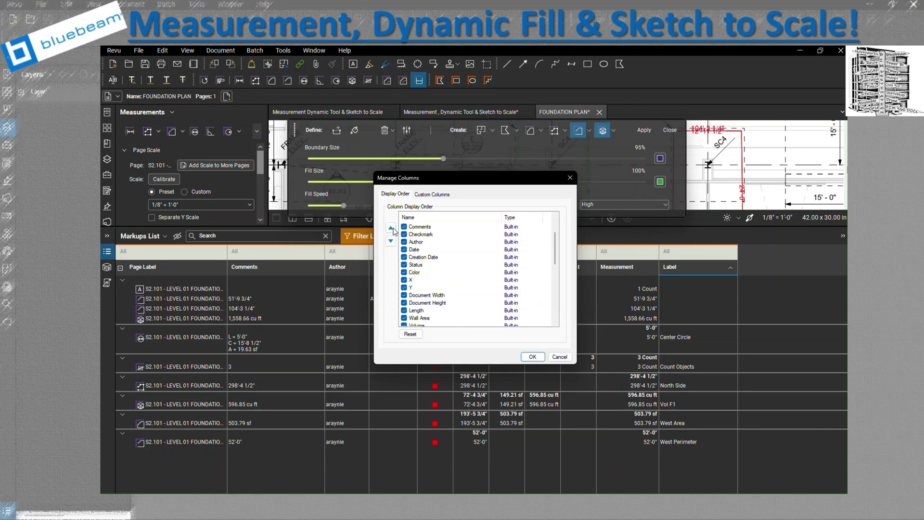
left_click(532, 356)
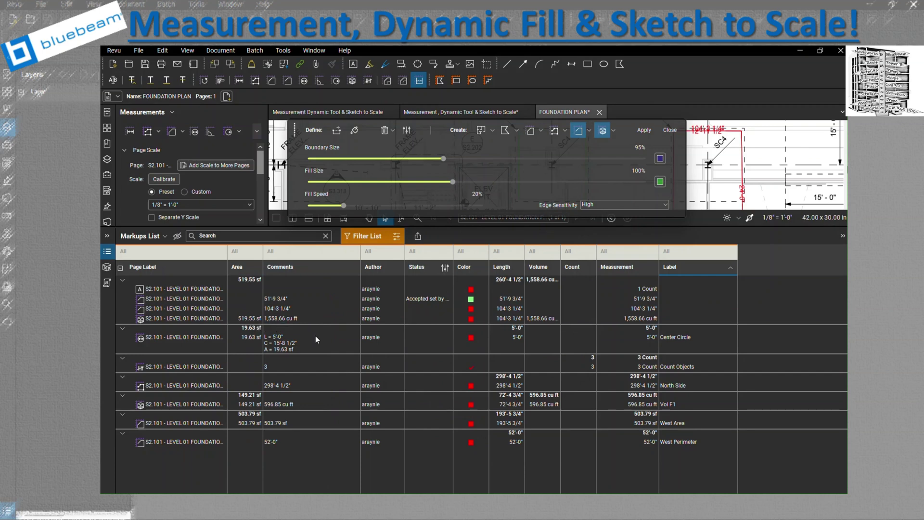
left_click(108, 253)
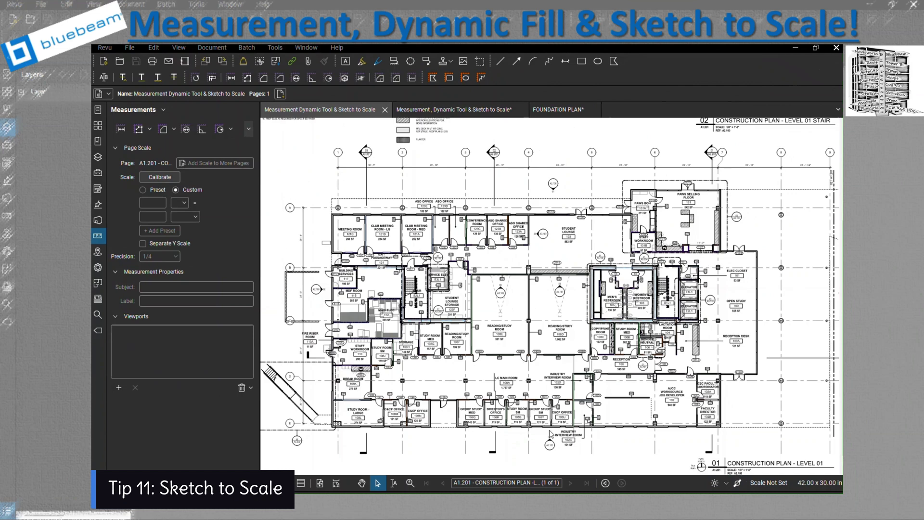
Set the Level 01 plan's page scale to the 1/8" = 1'-0" preset
left_click(143, 189)
left_click(156, 203)
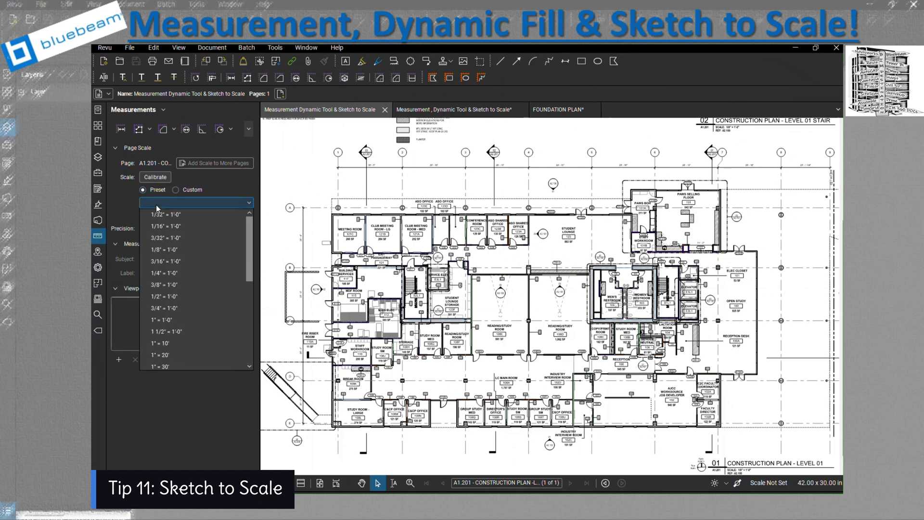
left_click(164, 250)
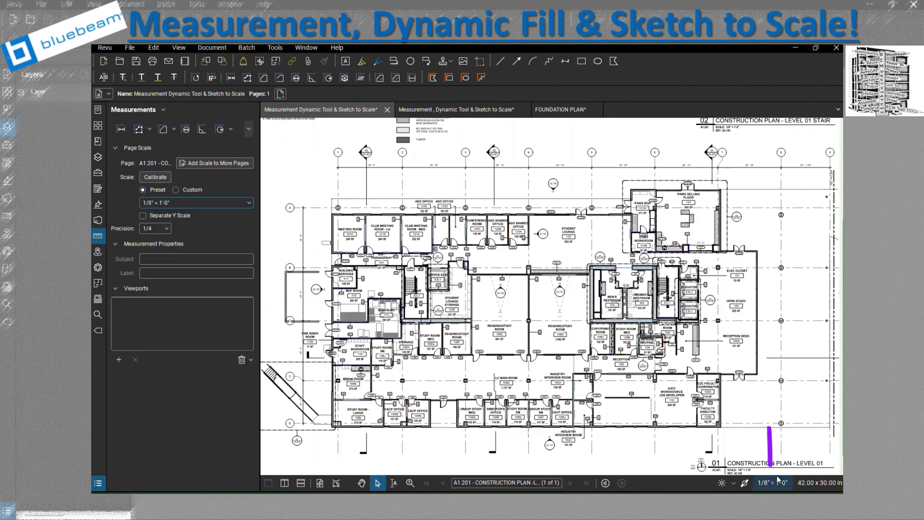
left_click(432, 79)
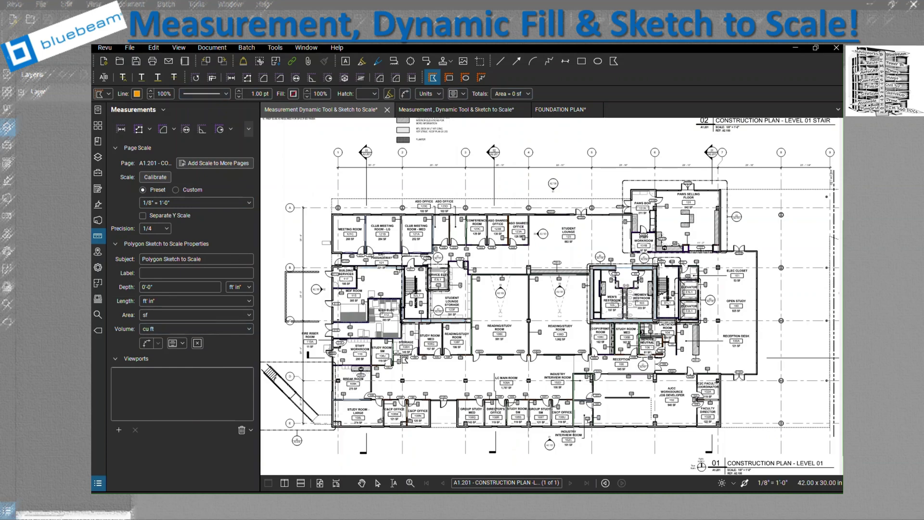
Trace the corners of office 123A as a closed to-scale polygon
scroll(493, 225, "up", 6)
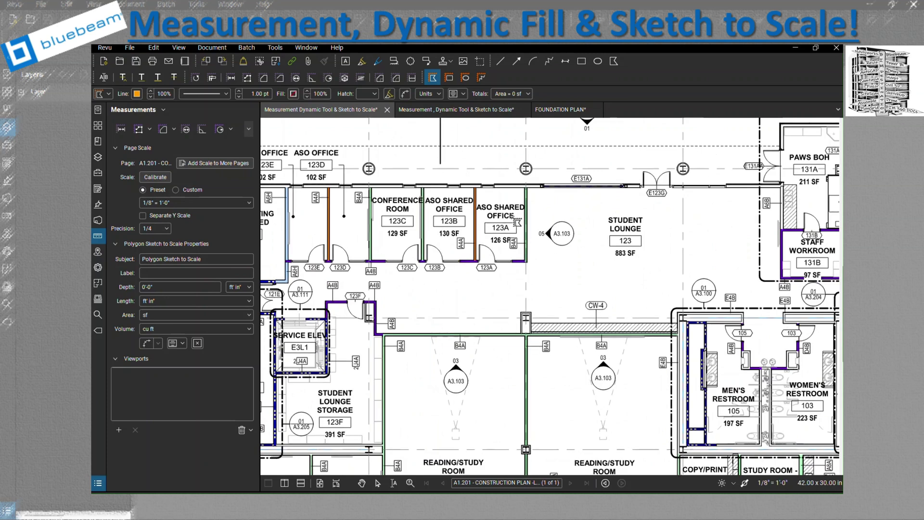
left_click(525, 187)
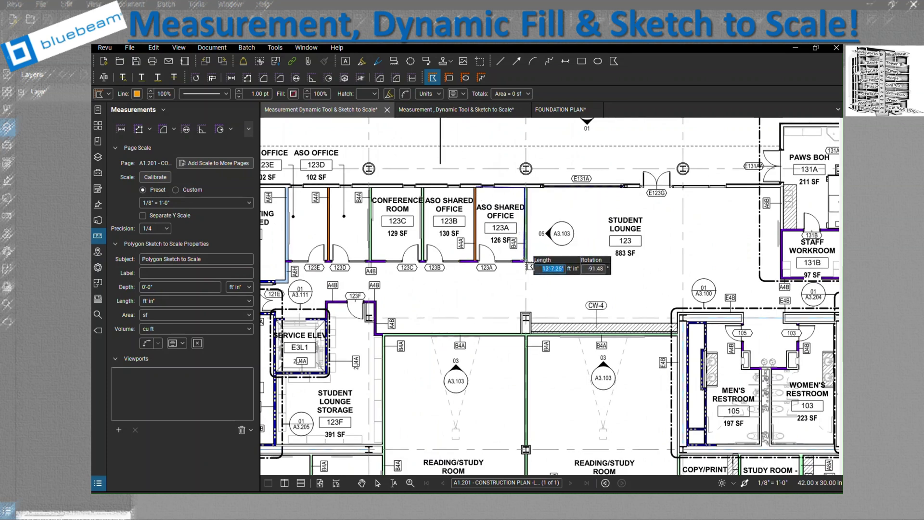
left_click(526, 261)
left_click(476, 260)
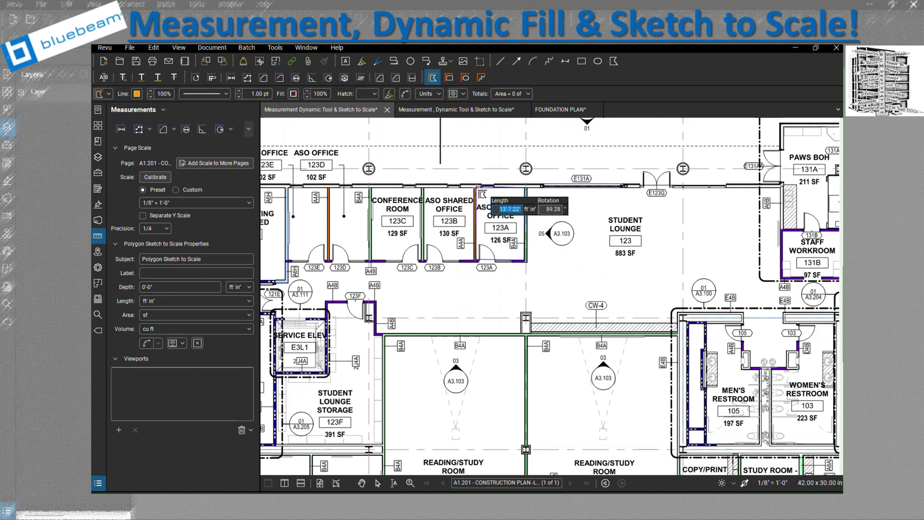
double_click(474, 184)
Check the 128.25 sf total, show the wall dimensions and label the polygon 'Office 1'
scroll(514, 269, "up", 3)
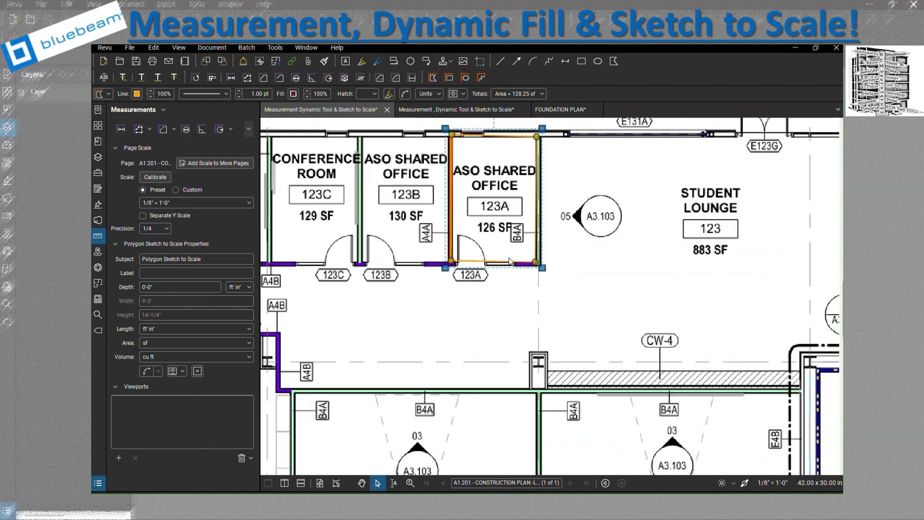
left_click(541, 94)
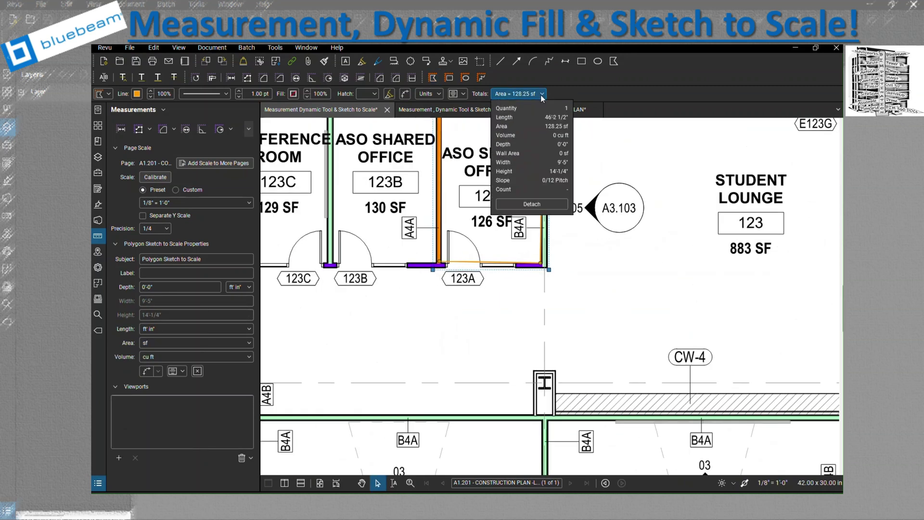
left_click(540, 94)
left_click(405, 96)
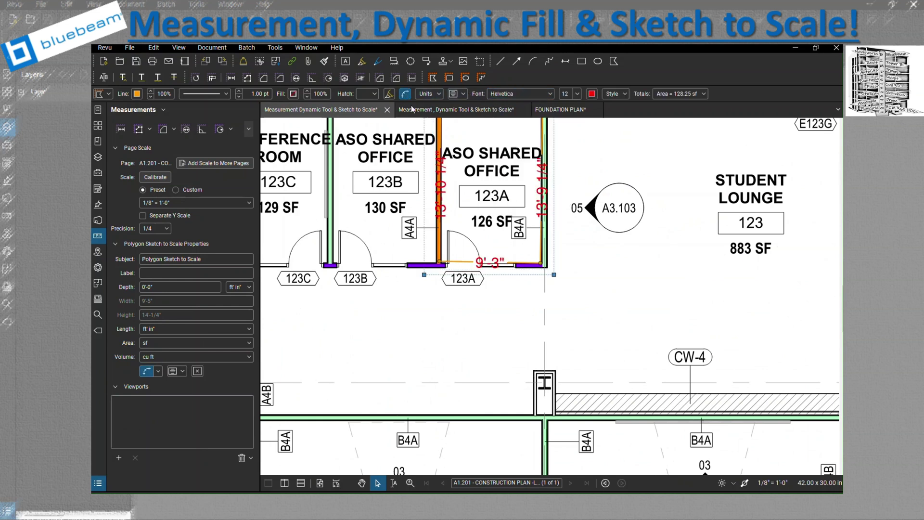
scroll(574, 338, "up", 3)
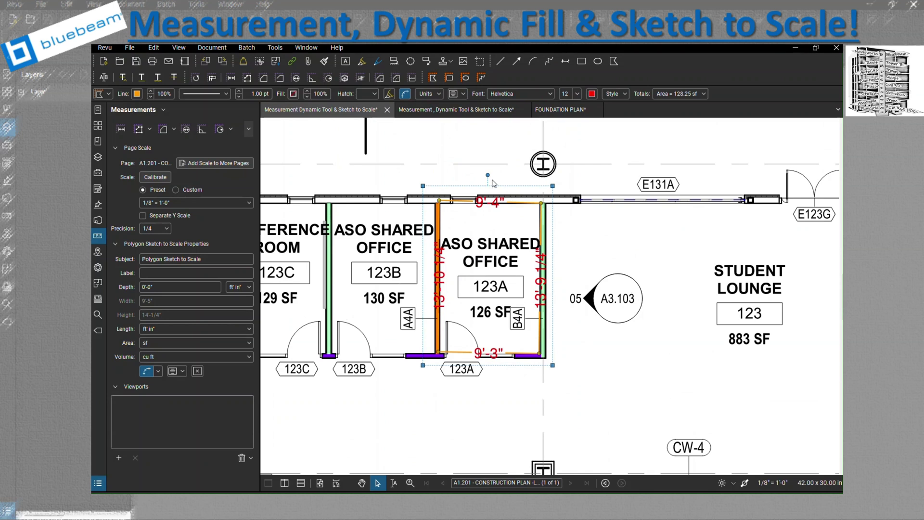
left_click(157, 270)
left_click(567, 382)
scroll(504, 362, "down", 2)
scroll(505, 361, "down", 1)
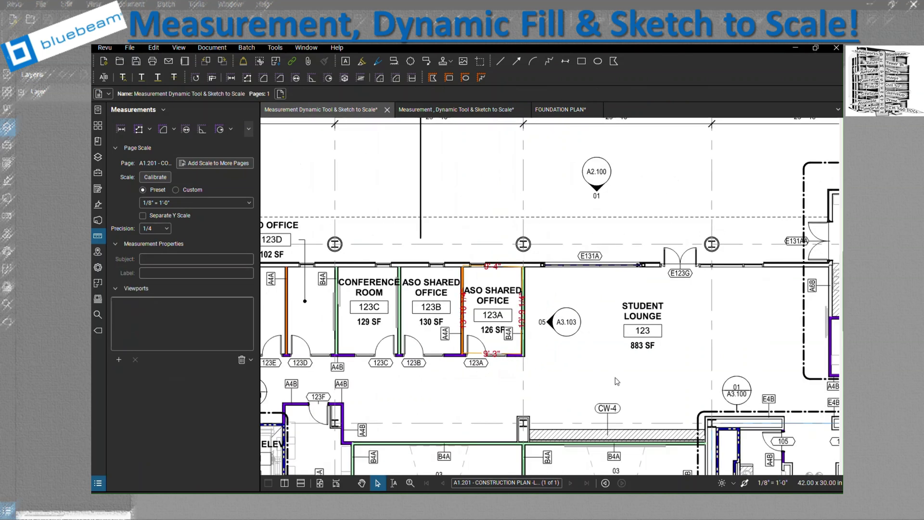
scroll(505, 362, "down", 1)
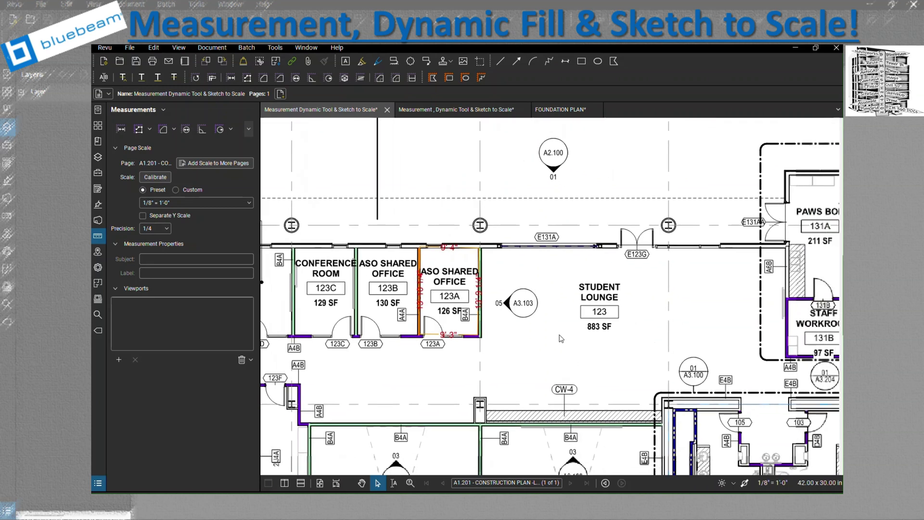
Outline Room 108E with a 1,041.55 sf to-scale rectangle and display its side dimensions
left_click(449, 78)
scroll(599, 298, "down", 2)
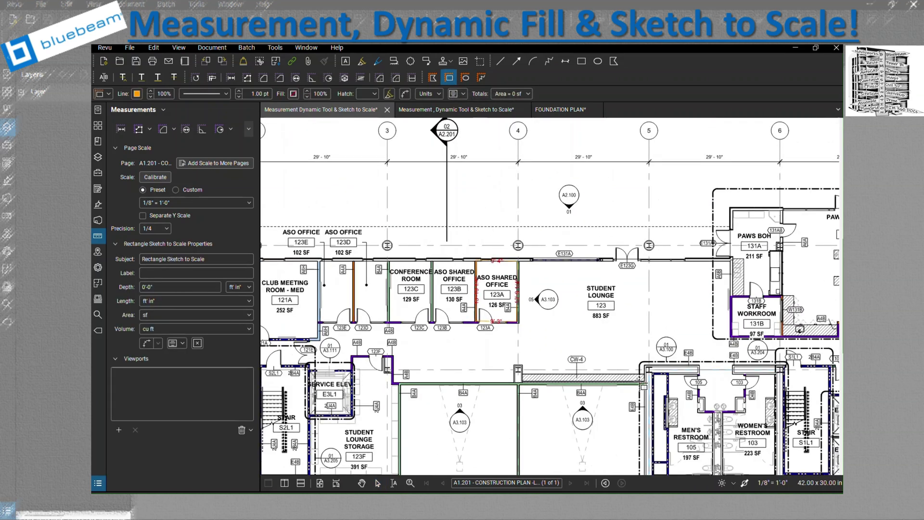
scroll(550, 296, "down", 1)
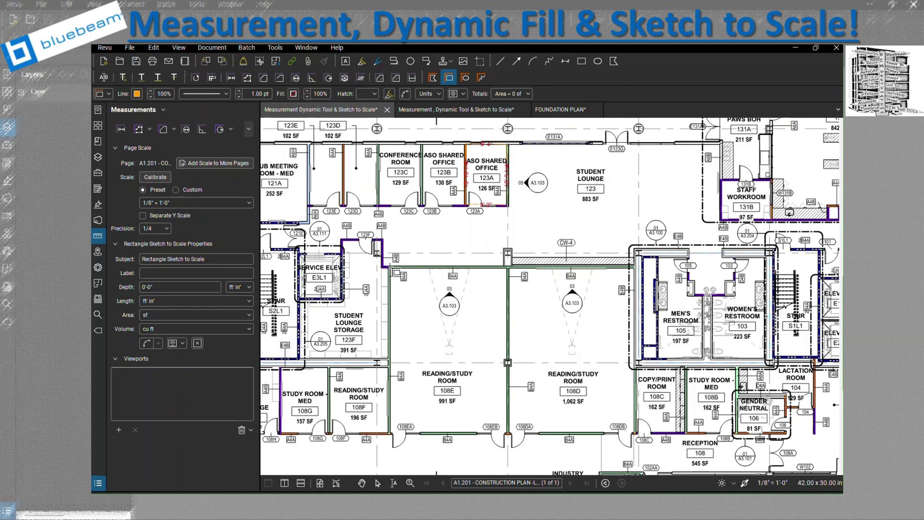
left_click(394, 272)
scroll(395, 272, "down", 3)
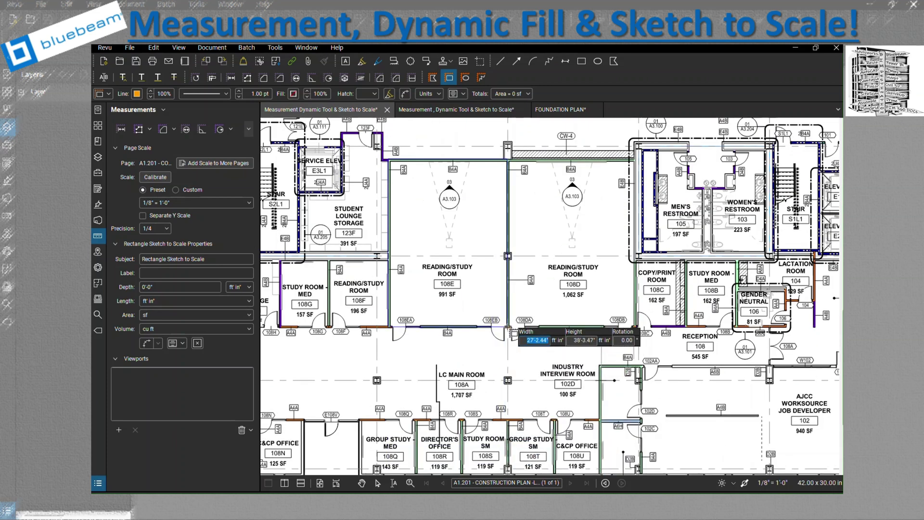
left_click(509, 329)
left_click(546, 94)
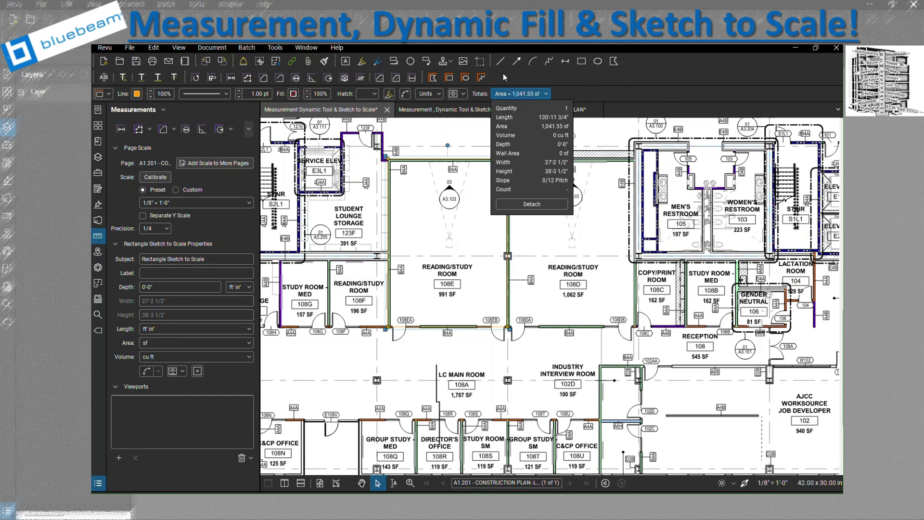
left_click(406, 94)
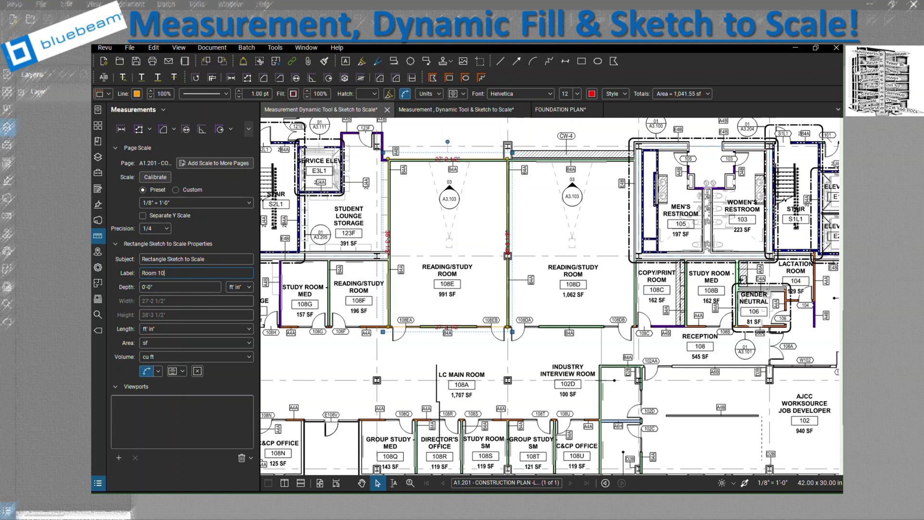
Draw a 923.1 sf to-scale ellipse over the reading rooms and give it Brick hatch
left_click(465, 78)
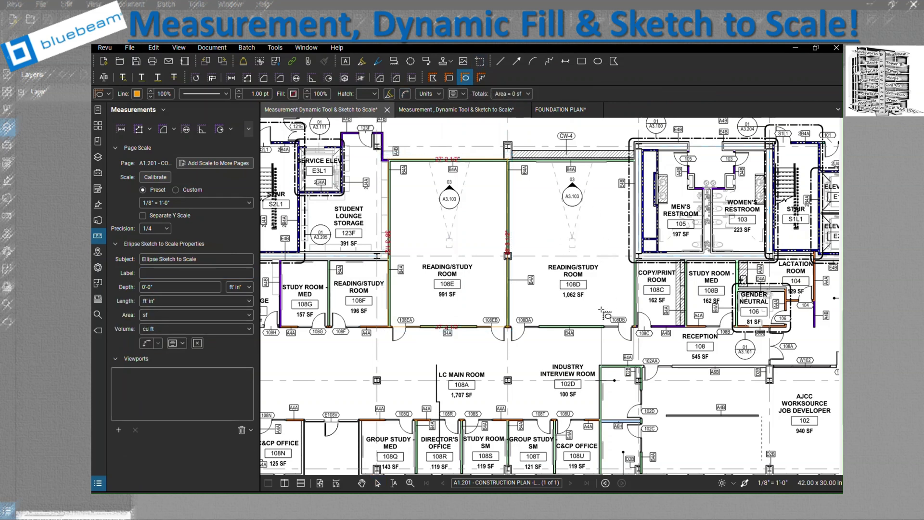
left_click(584, 408)
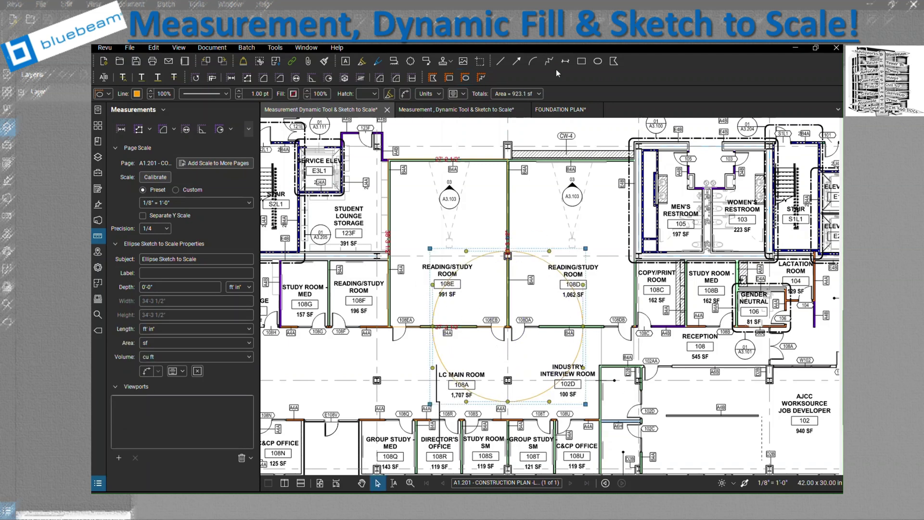
left_click(541, 95)
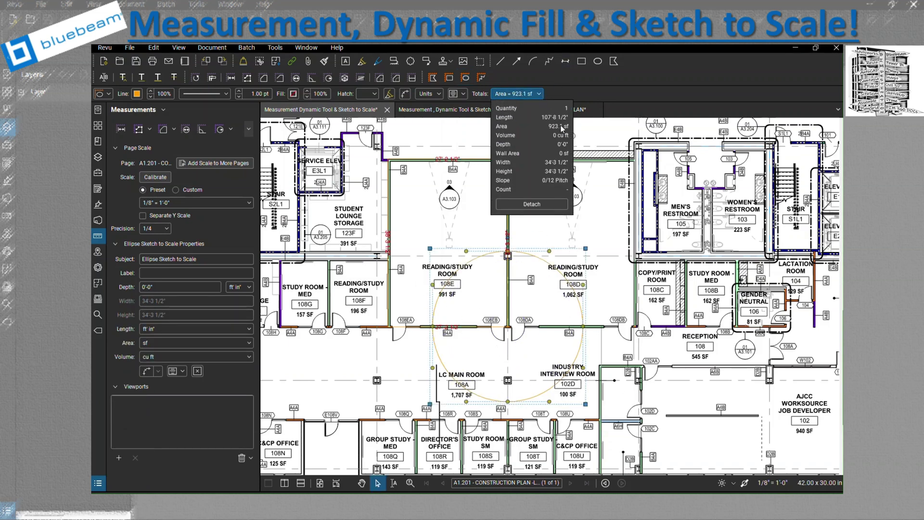
left_click(375, 94)
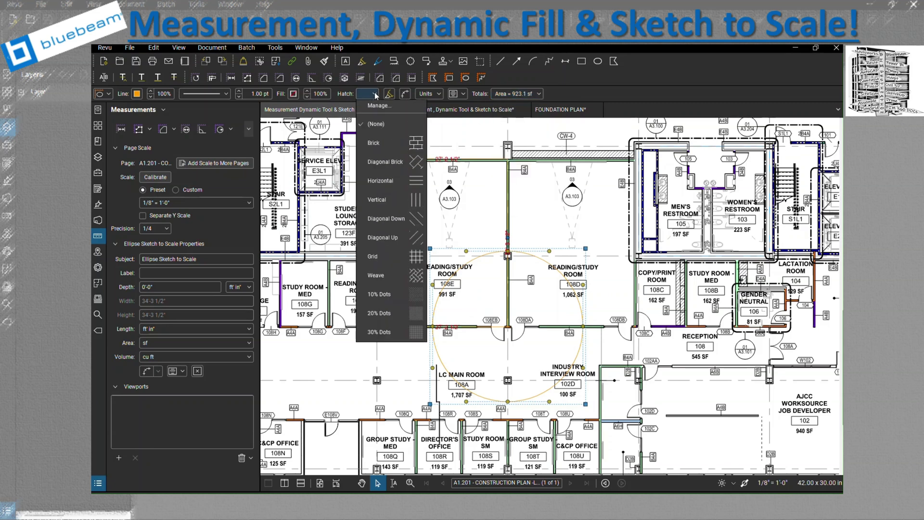
left_click(377, 144)
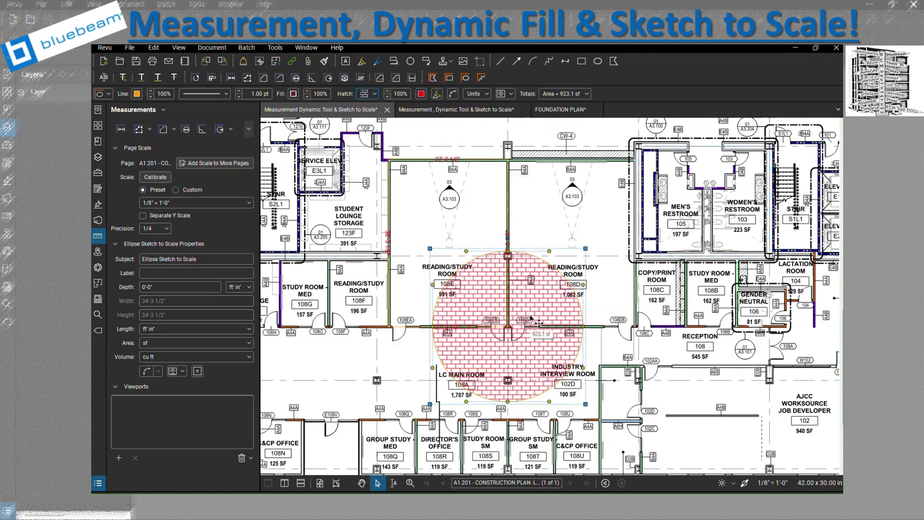
left_click(496, 180)
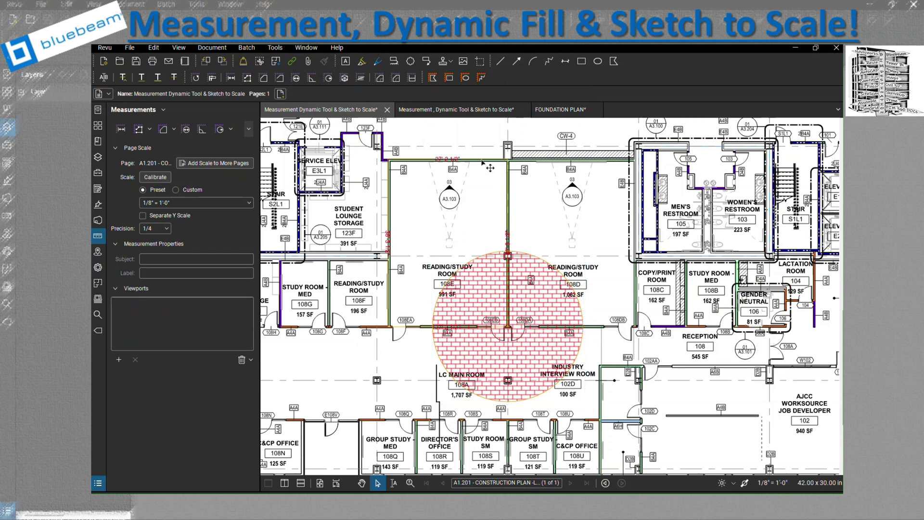
Give the Room 108E rectangle a Vertical hatch pattern
left_click(482, 159)
left_click(375, 94)
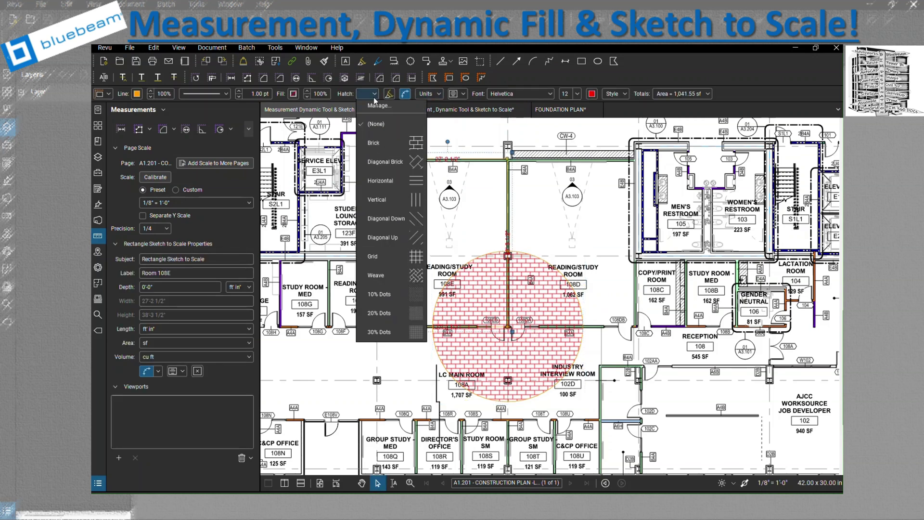
left_click(397, 199)
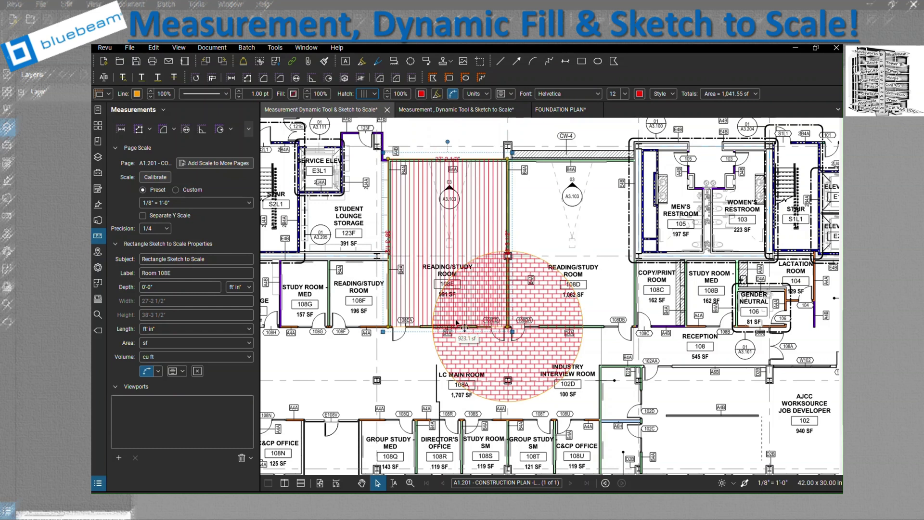
left_click(480, 77)
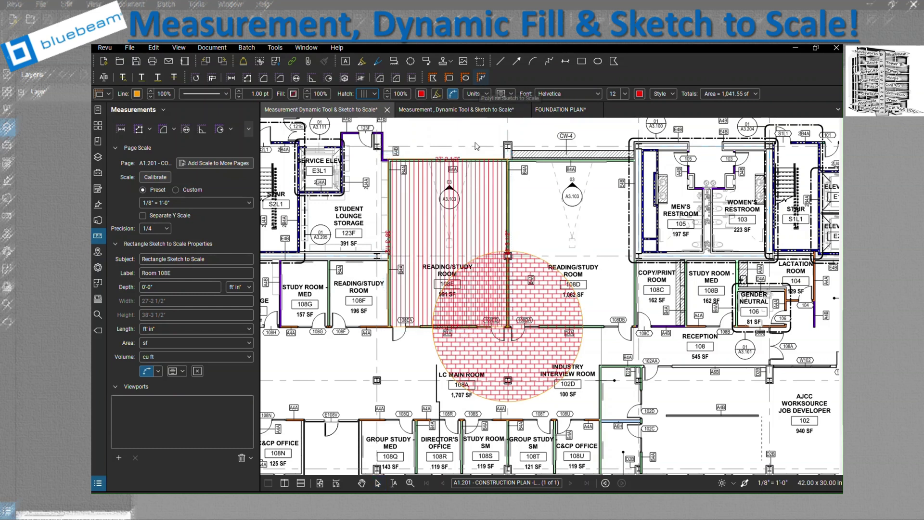
scroll(466, 326, "up", 4)
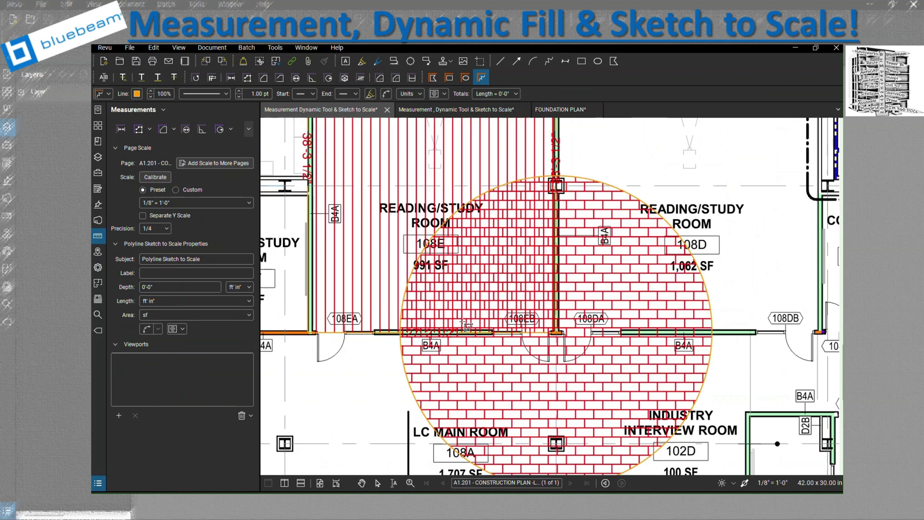
Trace a to-scale polyline along the reading room wall and the circle's edge
left_click(403, 332)
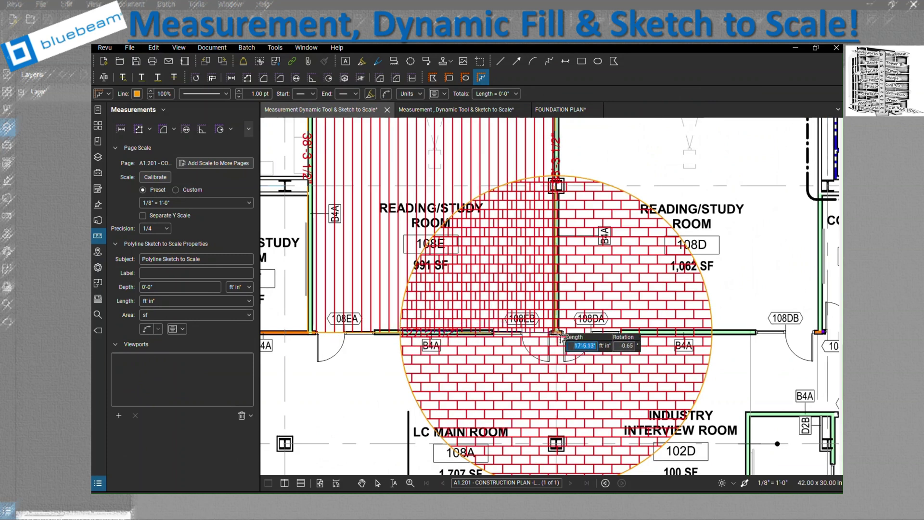
left_click(557, 333)
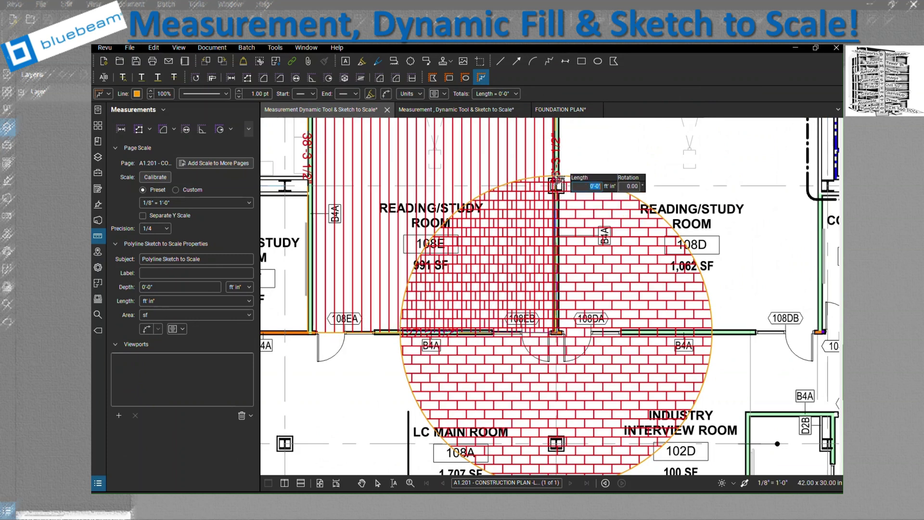
left_click(557, 176)
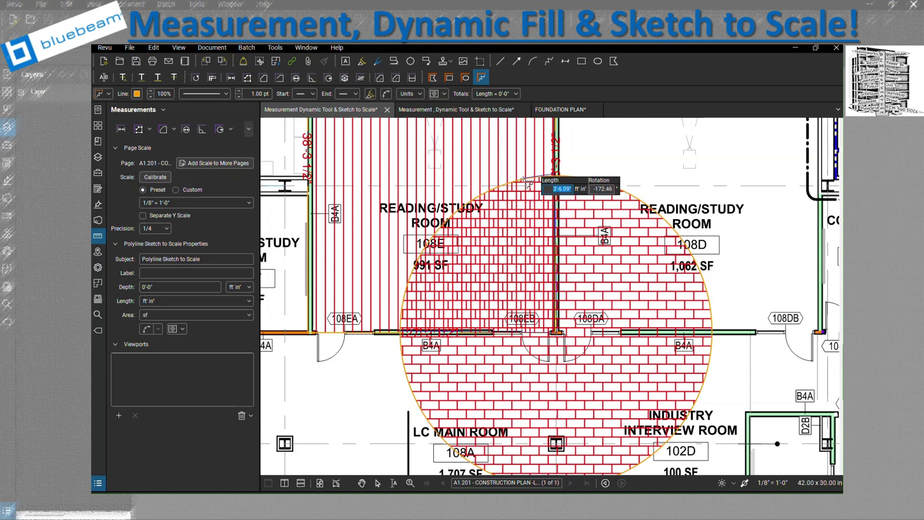
left_click(474, 206)
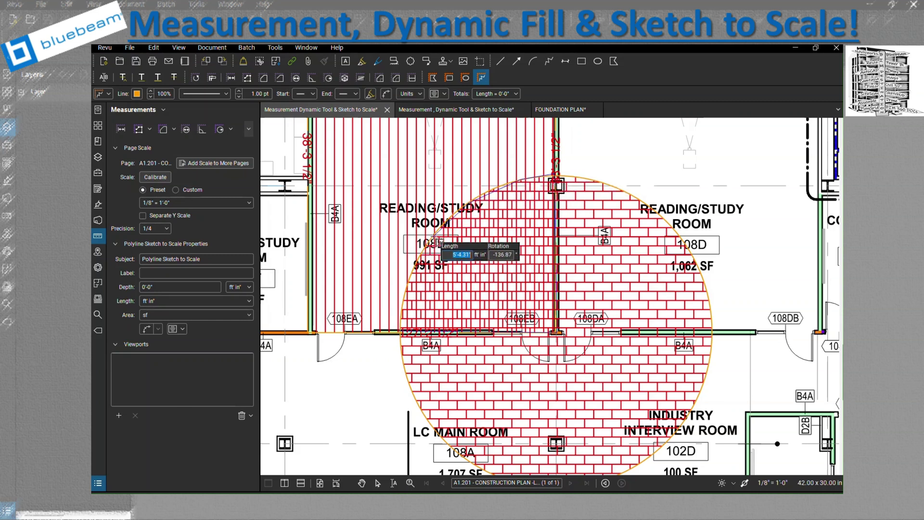
left_click(400, 309)
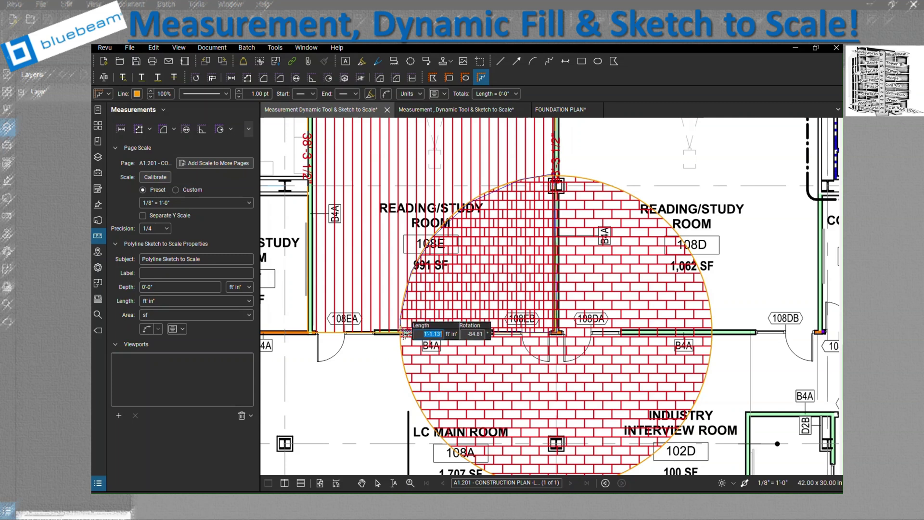
double_click(403, 333)
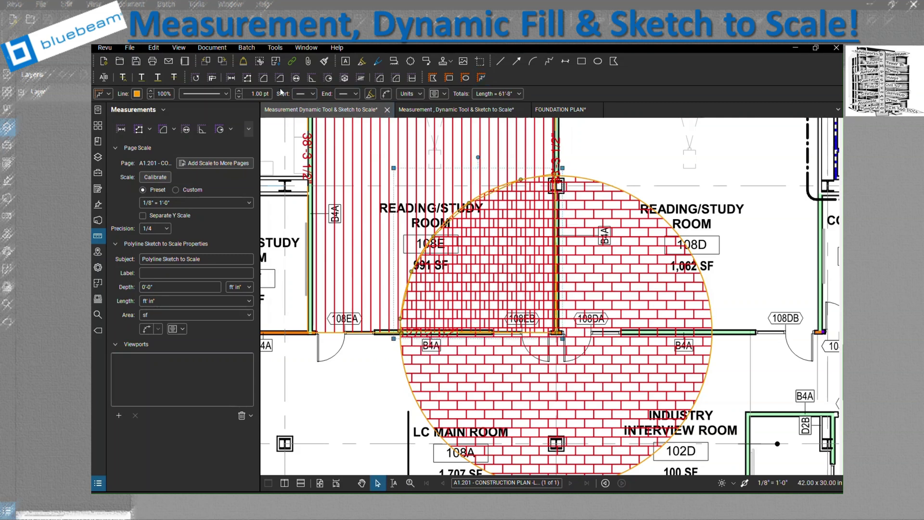
Make the 61'-8" polyline green and label it 'Share Area'
left_click(136, 93)
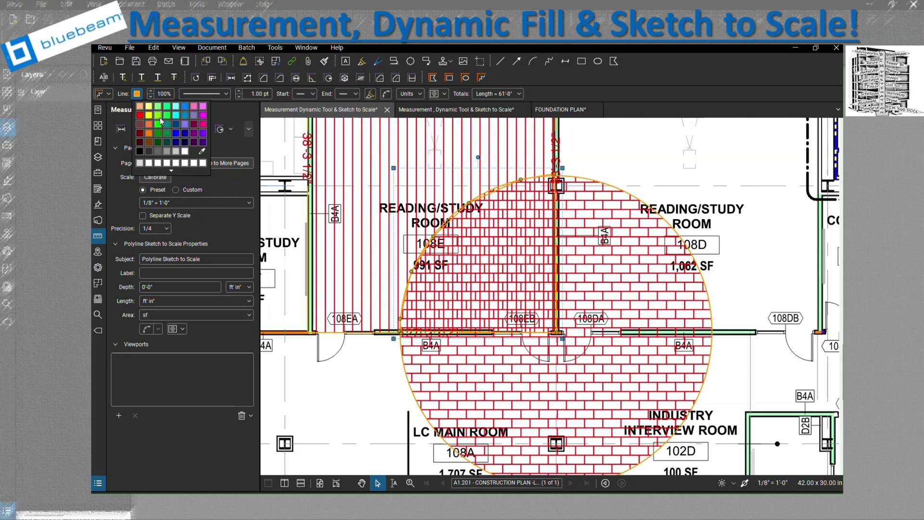
left_click(162, 120)
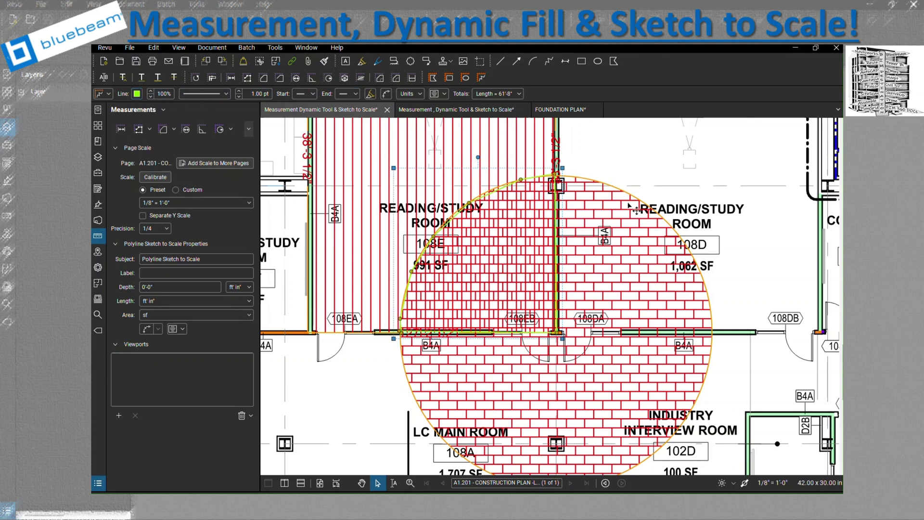
left_click(519, 95)
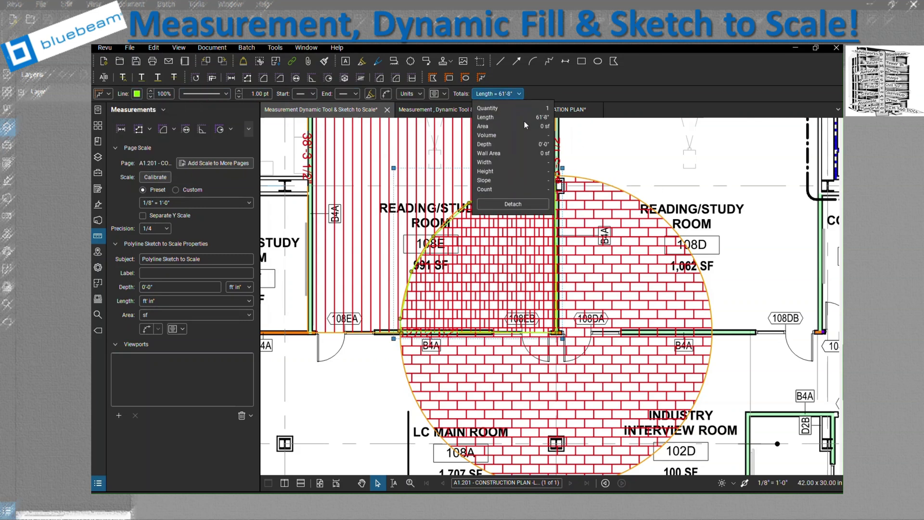
left_click(189, 274)
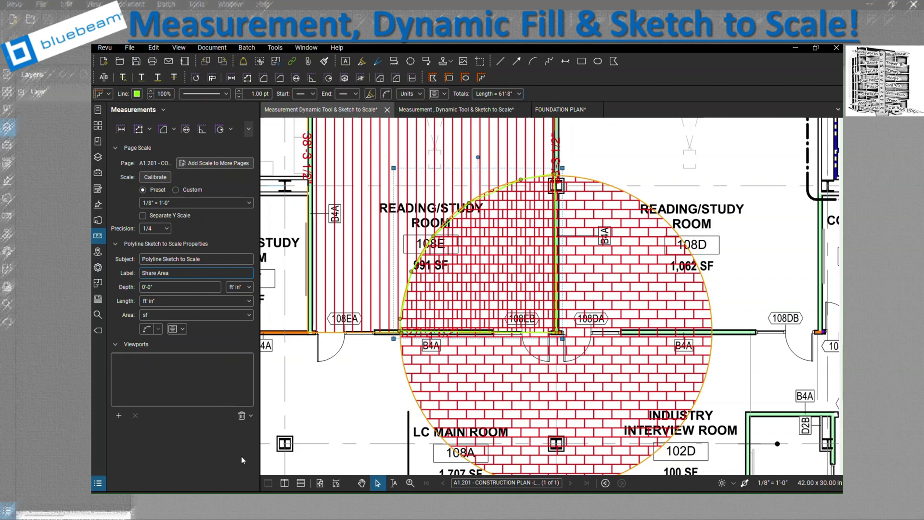
left_click(378, 427)
scroll(378, 427, "down", 1)
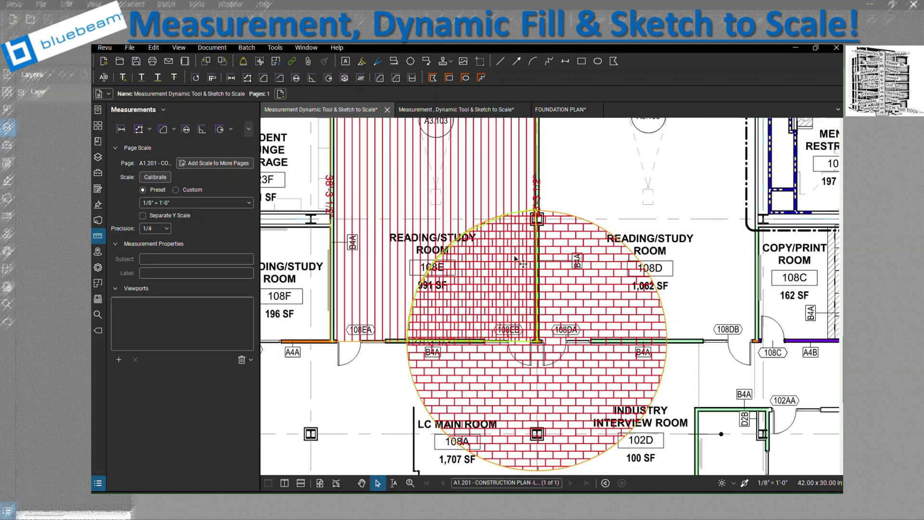
scroll(581, 310, "down", 2)
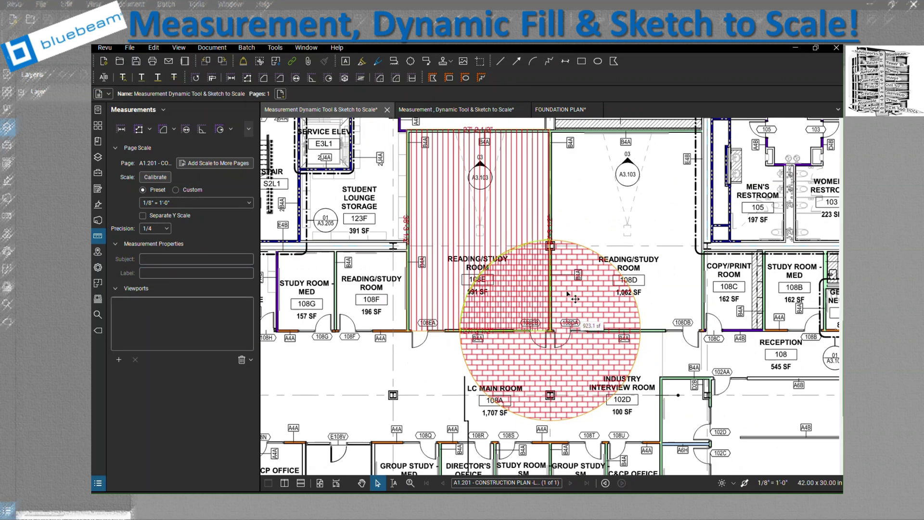
left_click(98, 482)
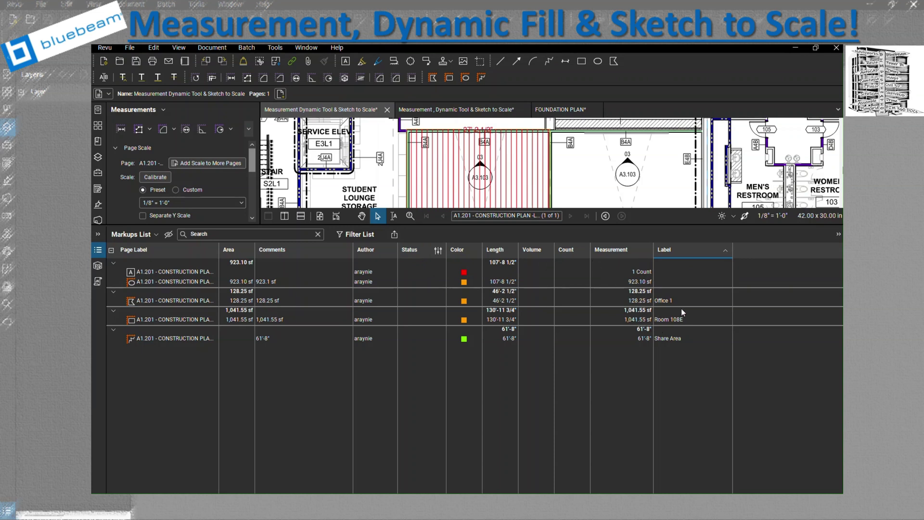
left_click(156, 235)
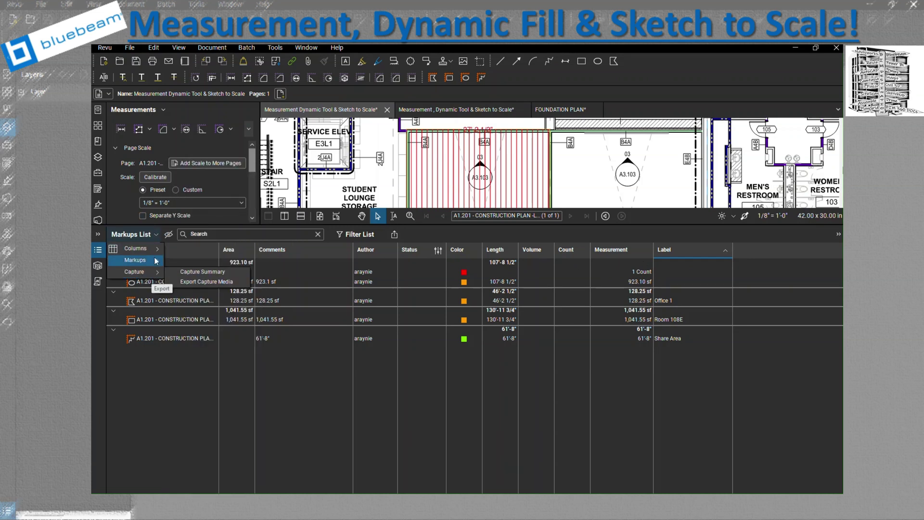
mouse_move(156, 251)
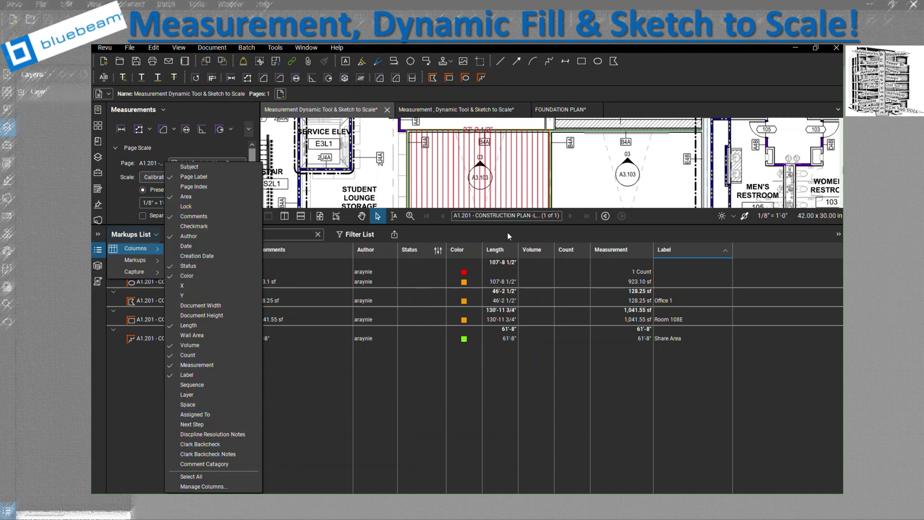
left_click(589, 198)
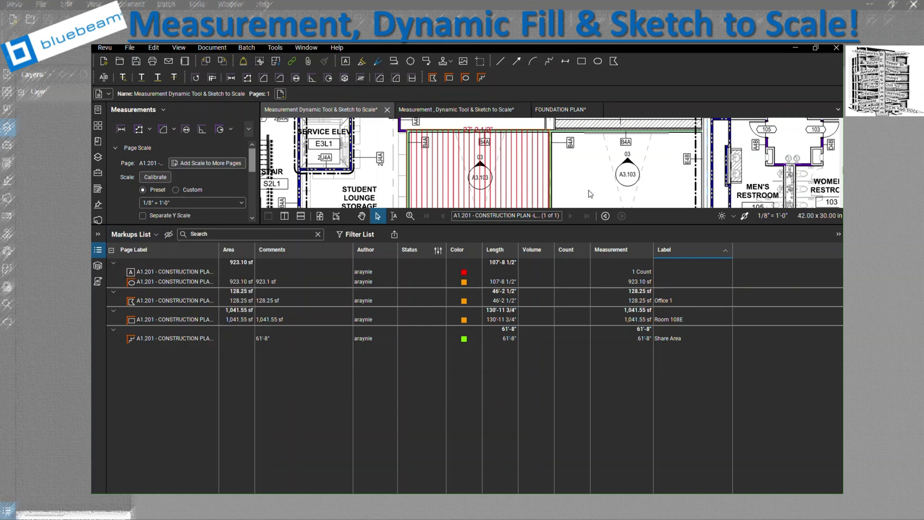
Turn on the caption for the brick-hatched ellipse and review its 923.1 sf totals
left_click(98, 250)
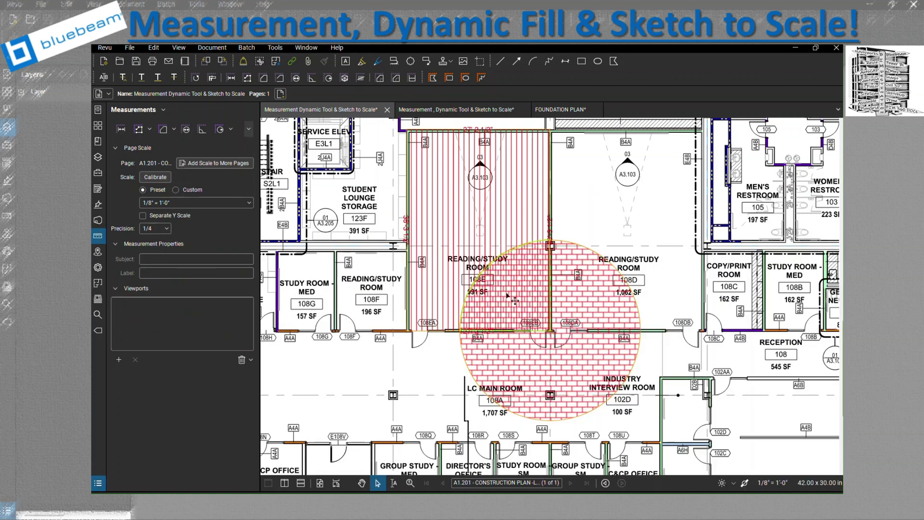
left_click(630, 284)
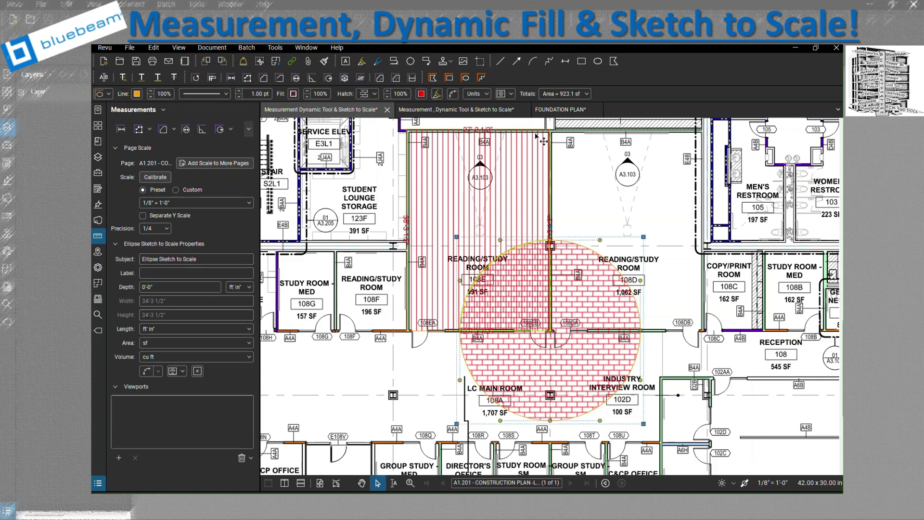
left_click(511, 94)
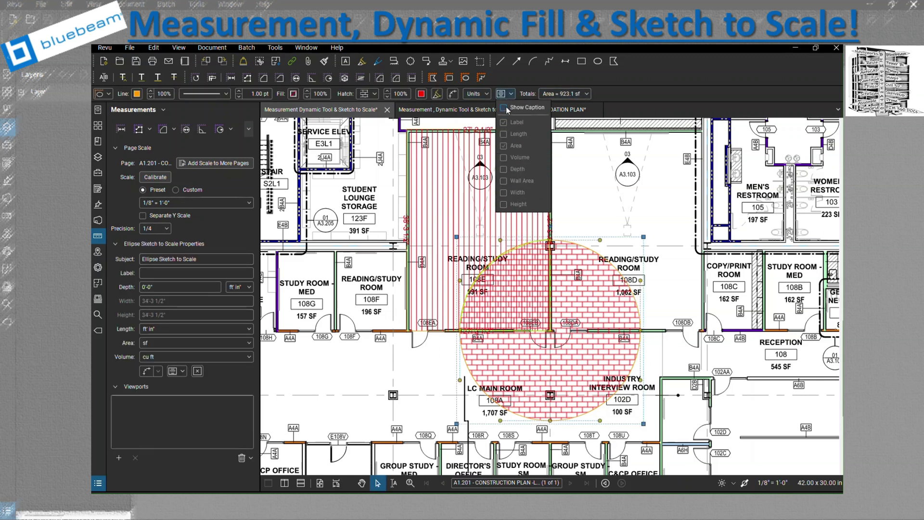
left_click(506, 106)
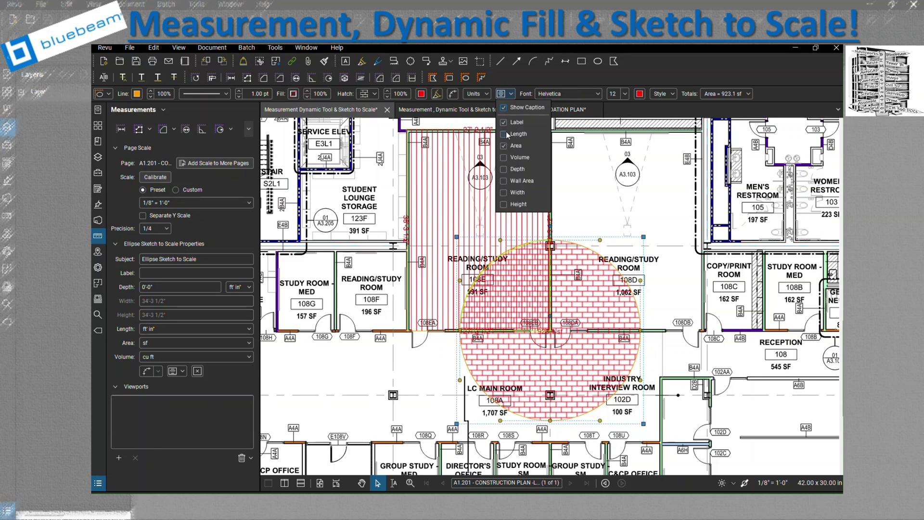
left_click(732, 95)
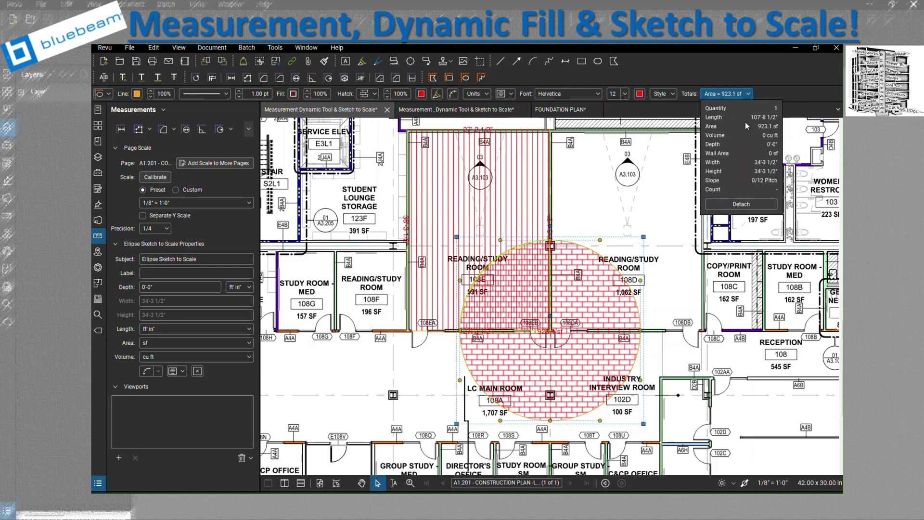